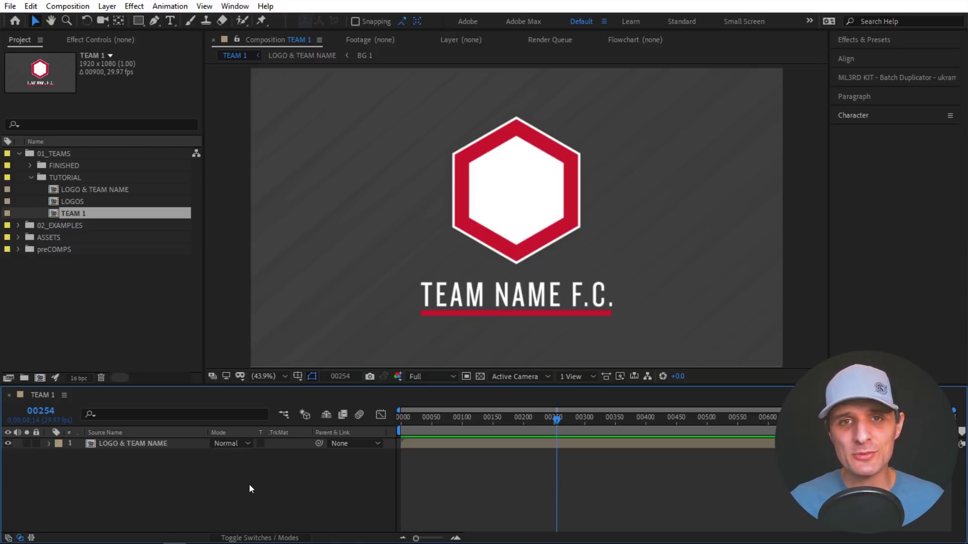
- Open the LOGO & TEAM NAME precomp inside TEAM 1 and change the team name text to "UKRAMEDIA F.C."
click(149, 446)
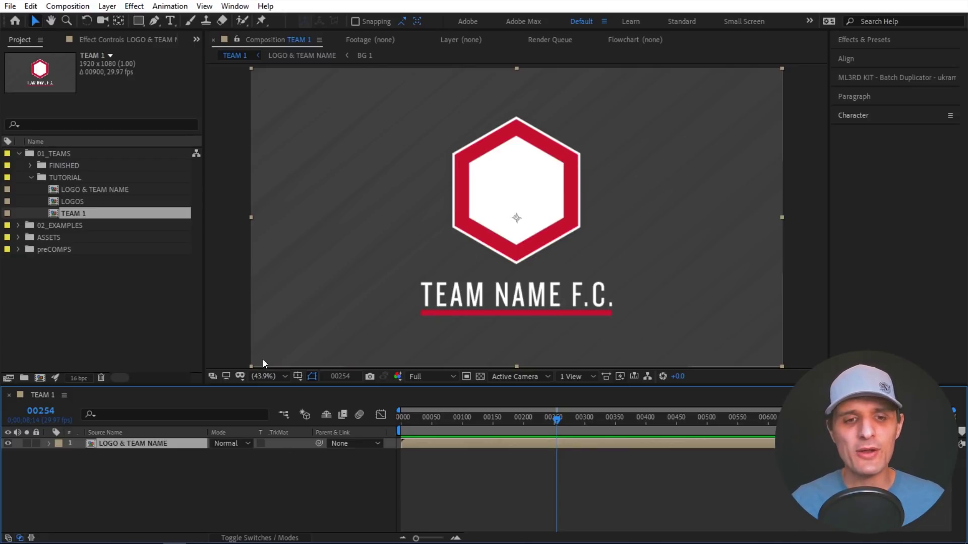
double_click(170, 443)
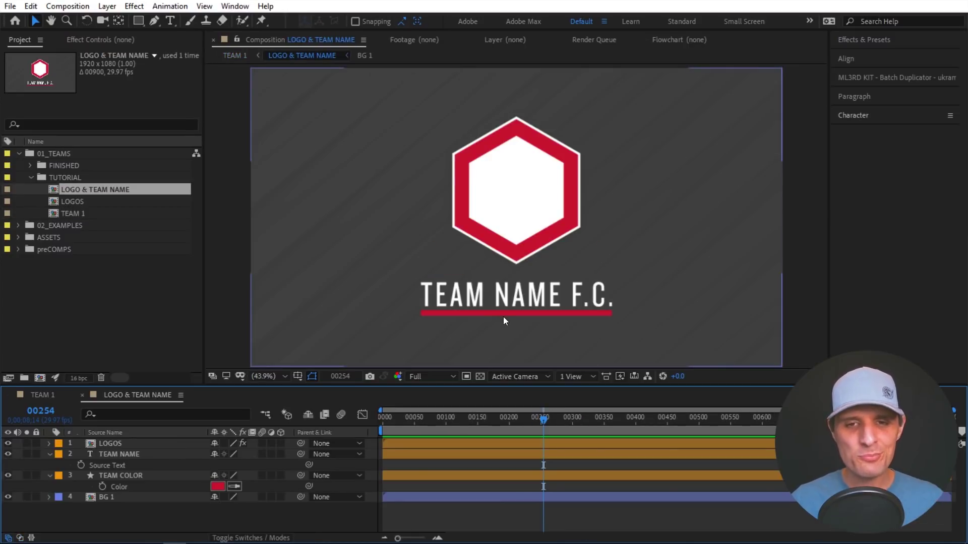
double_click(511, 303)
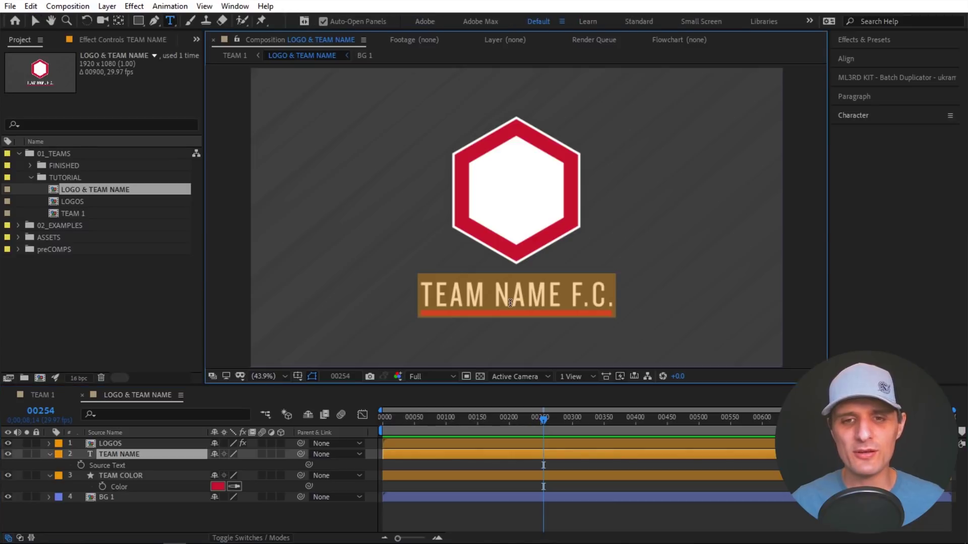
text(UK)
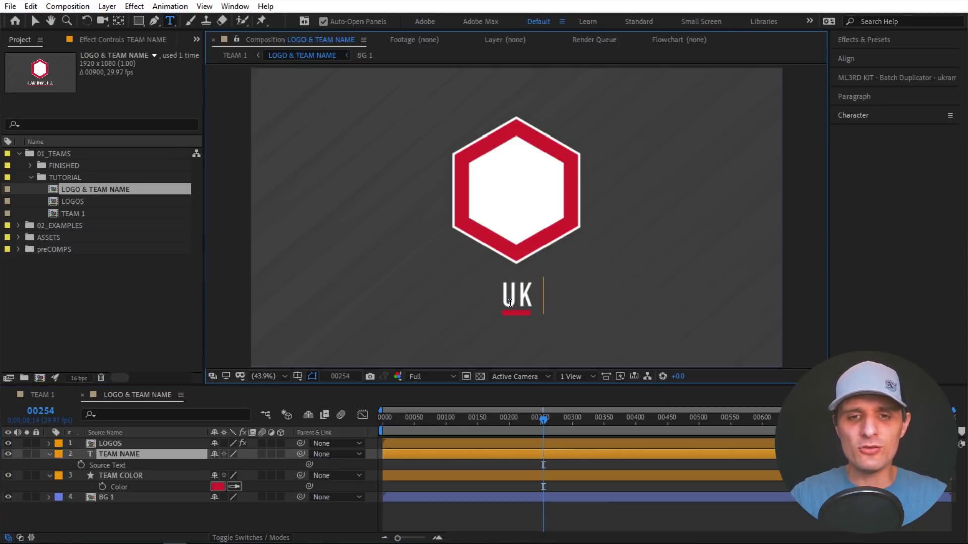
text(RAMEDIA F.C.)
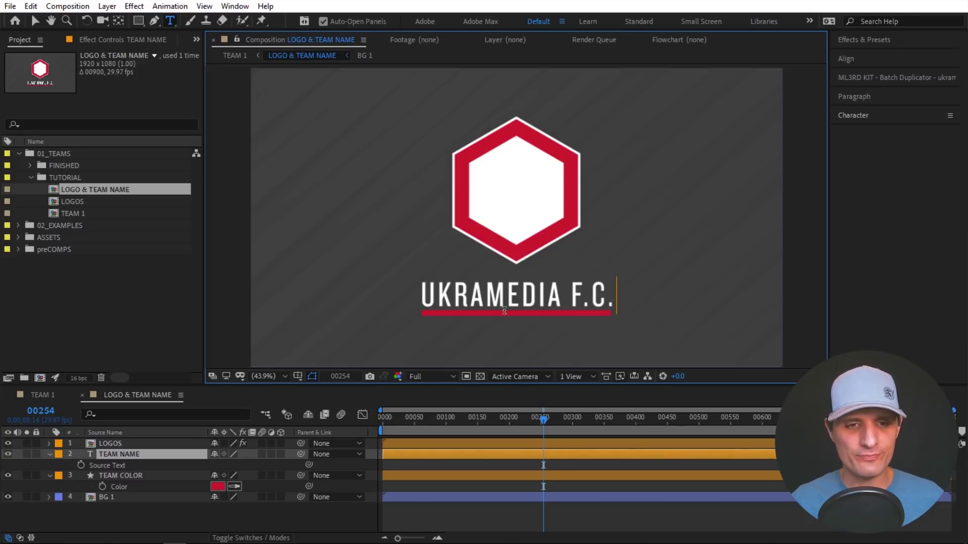
- Open the nested LOGOS precomp and display the effect controls of its CONTROLS layer
click(182, 443)
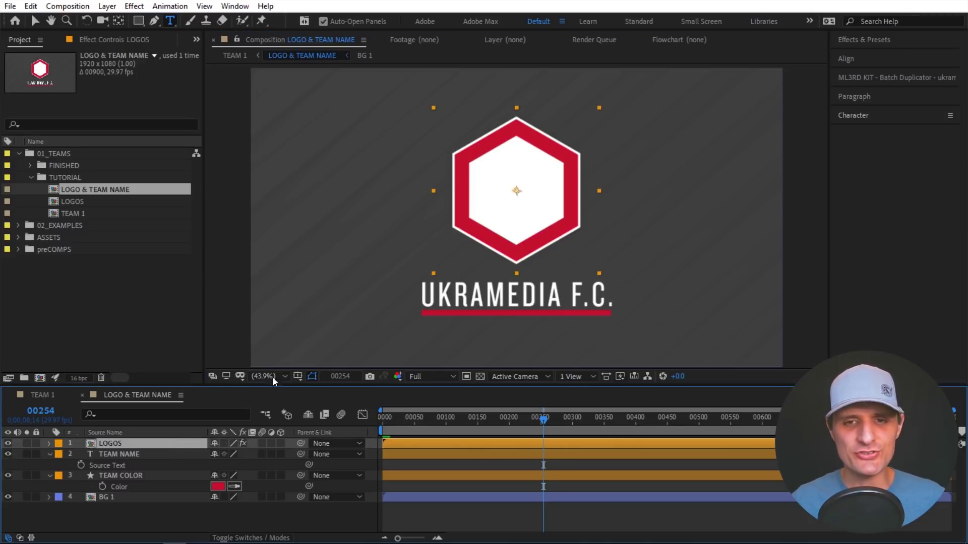
key(v)
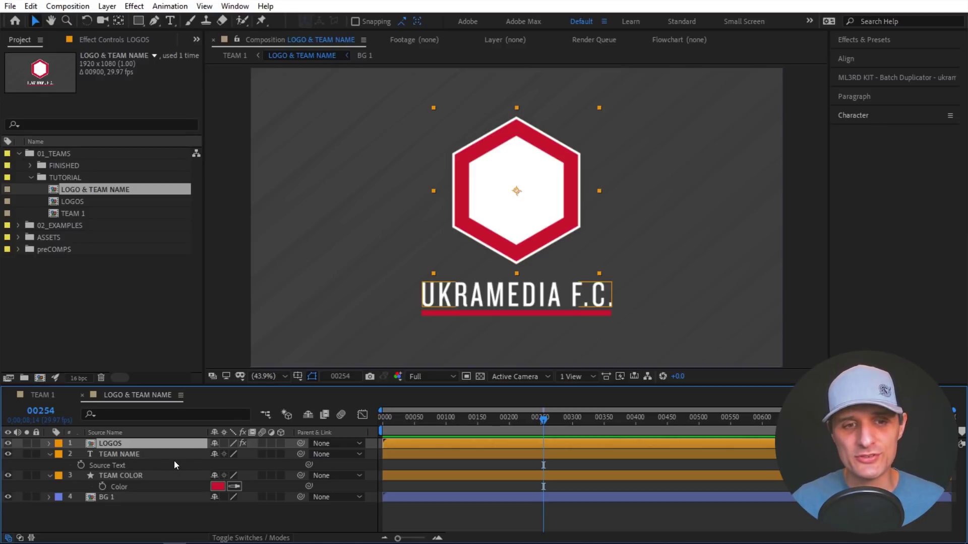
double_click(153, 445)
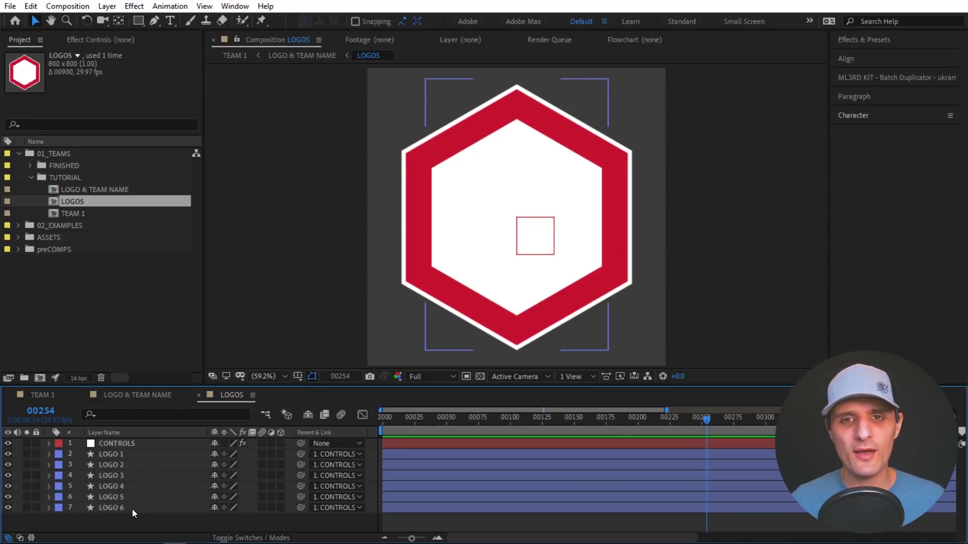
click(122, 444)
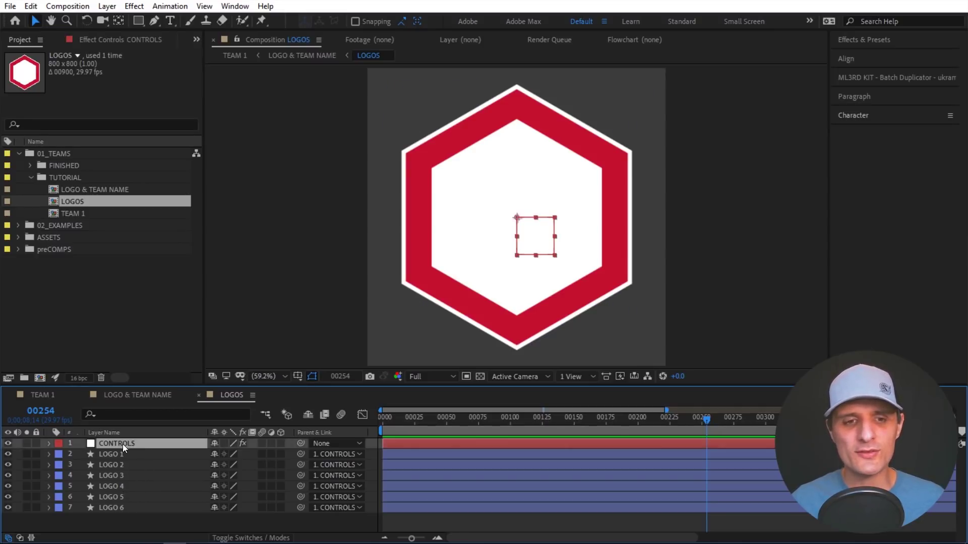
click(126, 39)
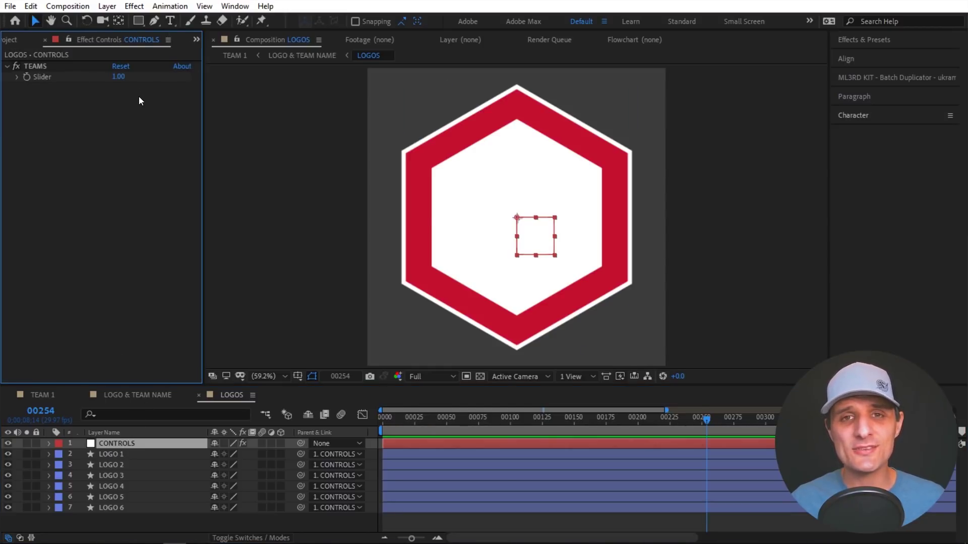
- Set the TEAMS slider of the CONTROLS layer to 2
click(118, 77)
text(2)
key(Return)
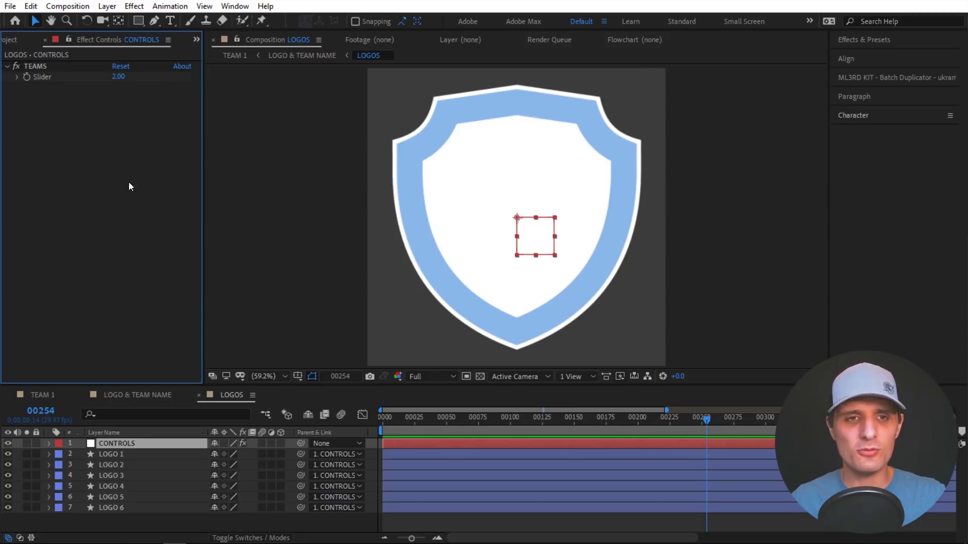
- Set the TEAMS slider of the CONTROLS layer to 3
click(118, 77)
text(3)
key(Return)
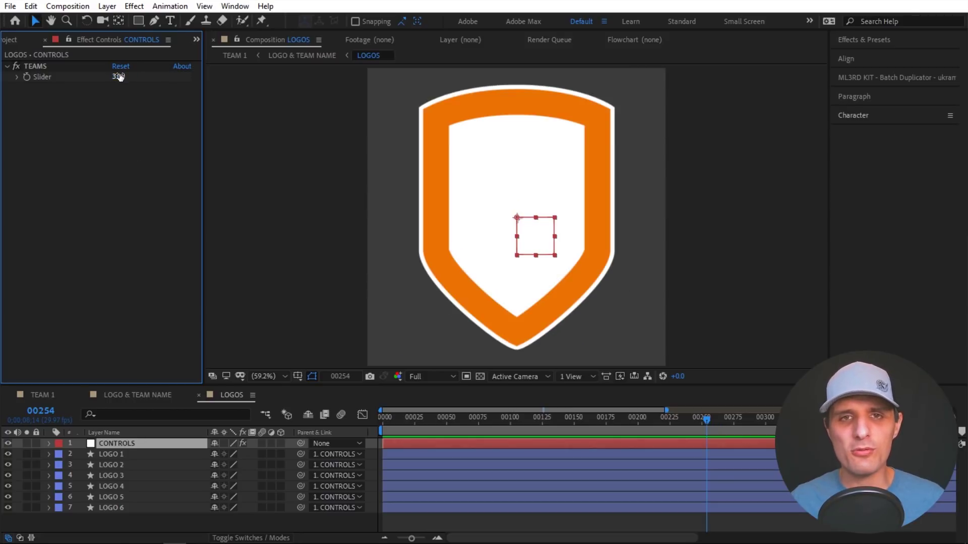
- Return to the LOGO & TEAM NAME comp and recolor the TEAM COLOR underline with the orange sampled from the shield
key(Tab)
click(270, 234)
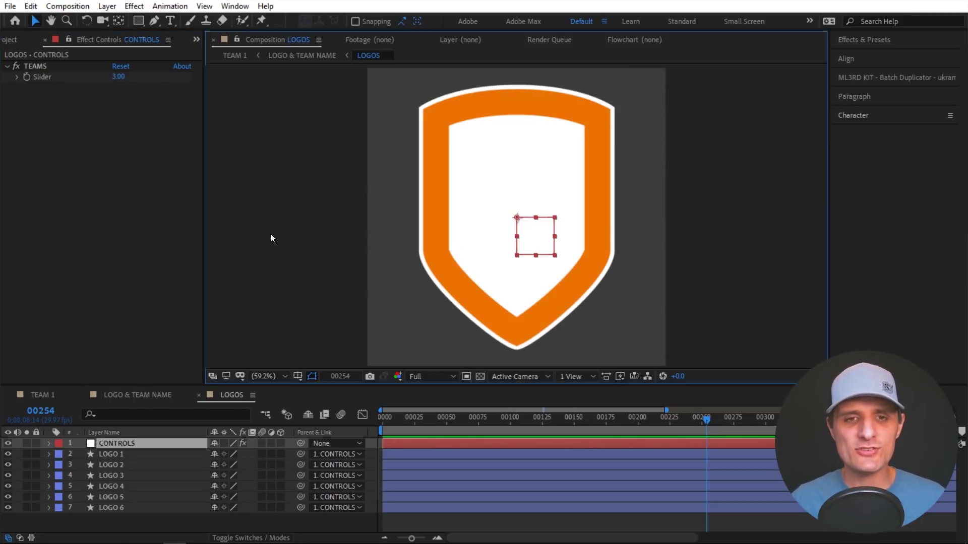
click(542, 411)
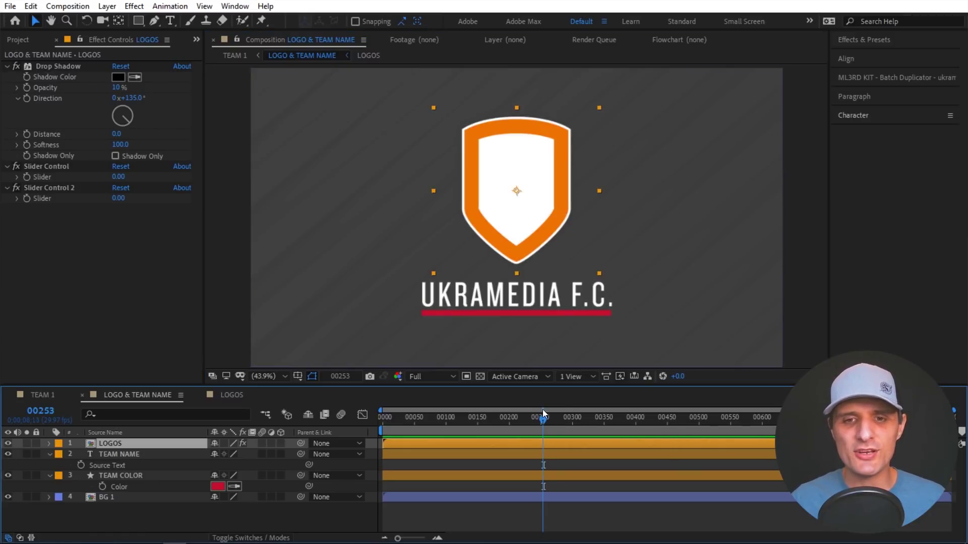
click(540, 314)
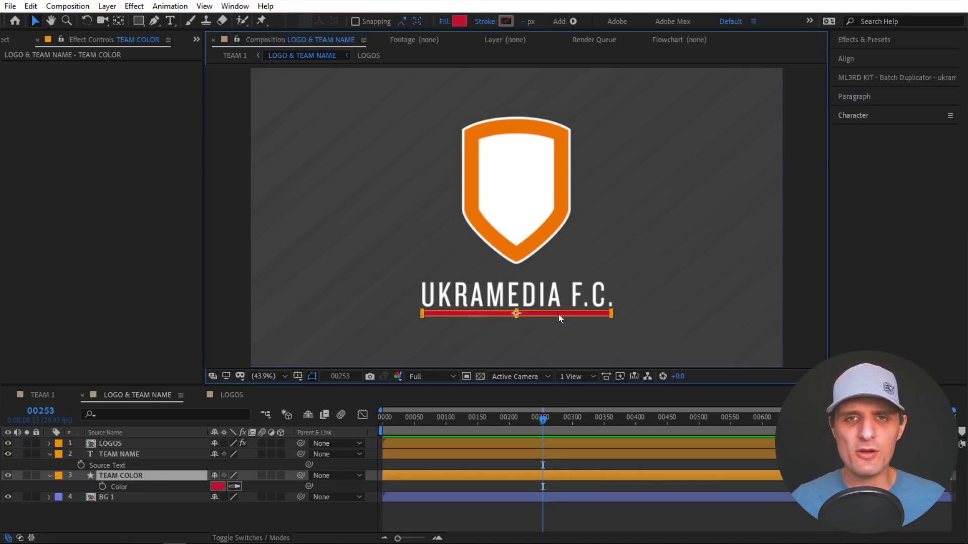
click(235, 486)
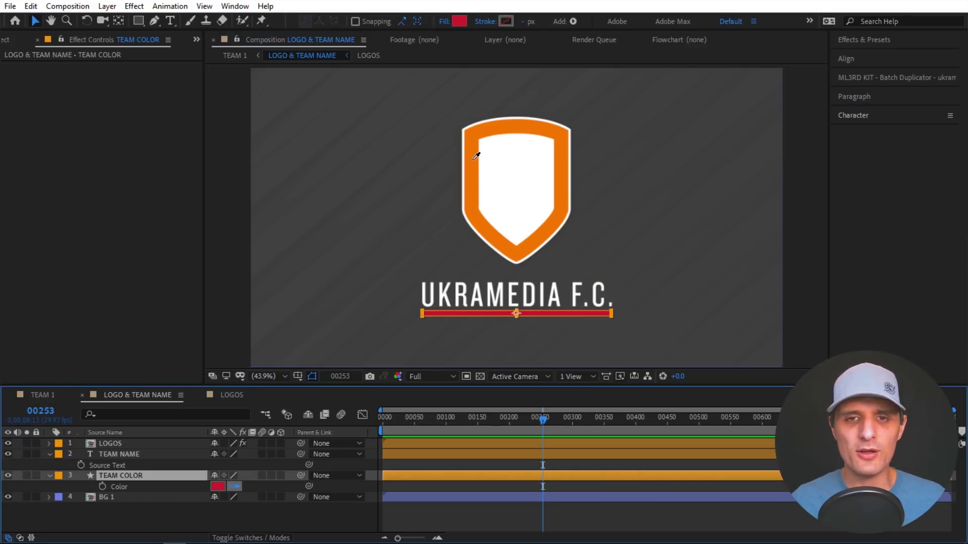
click(475, 155)
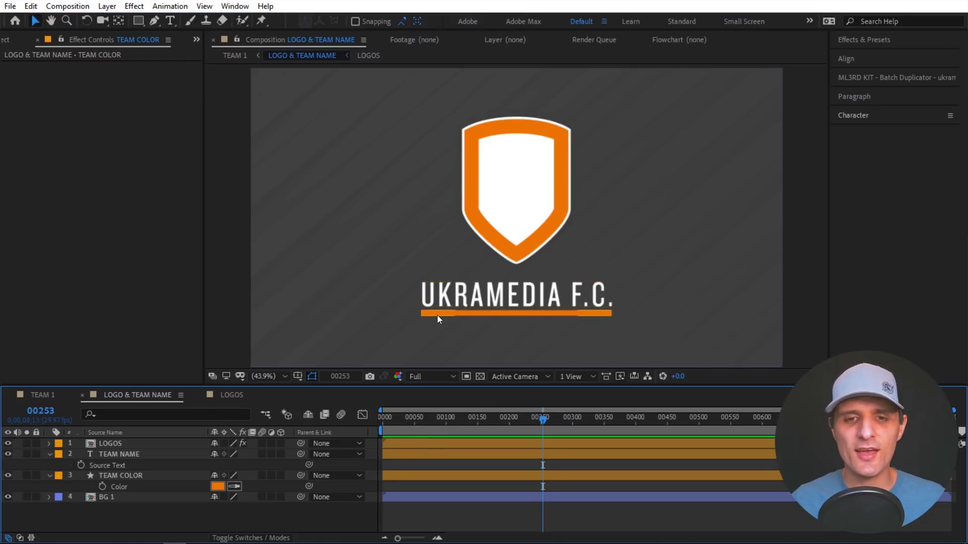
- Go back to the TEAM 1 composition and move the playhead to frame 270 to check the updated logo and name
key(Tab)
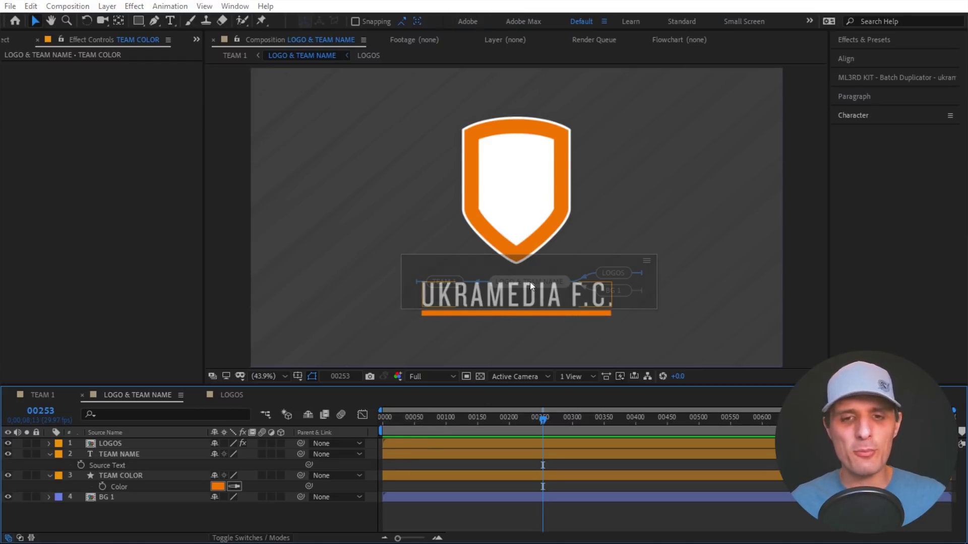
click(444, 281)
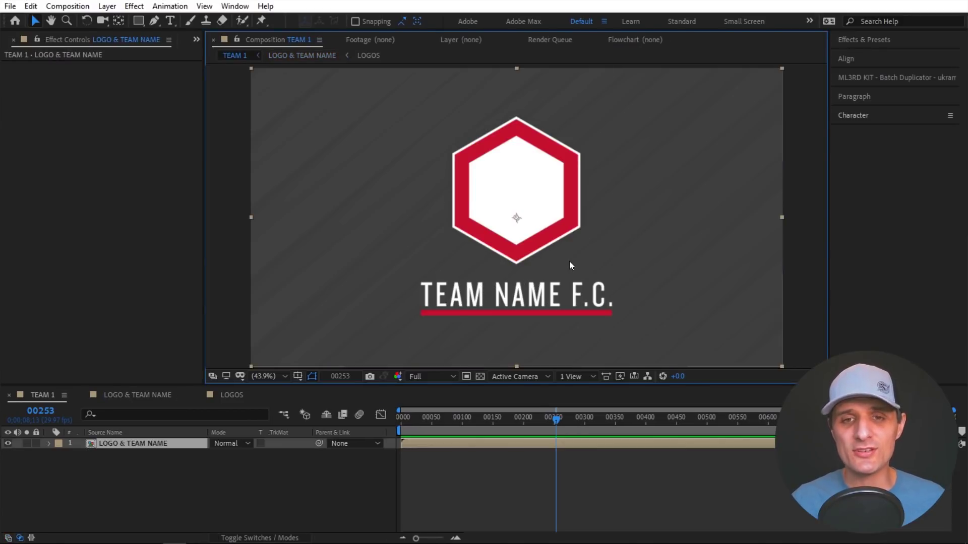
drag(555, 422, 567, 422)
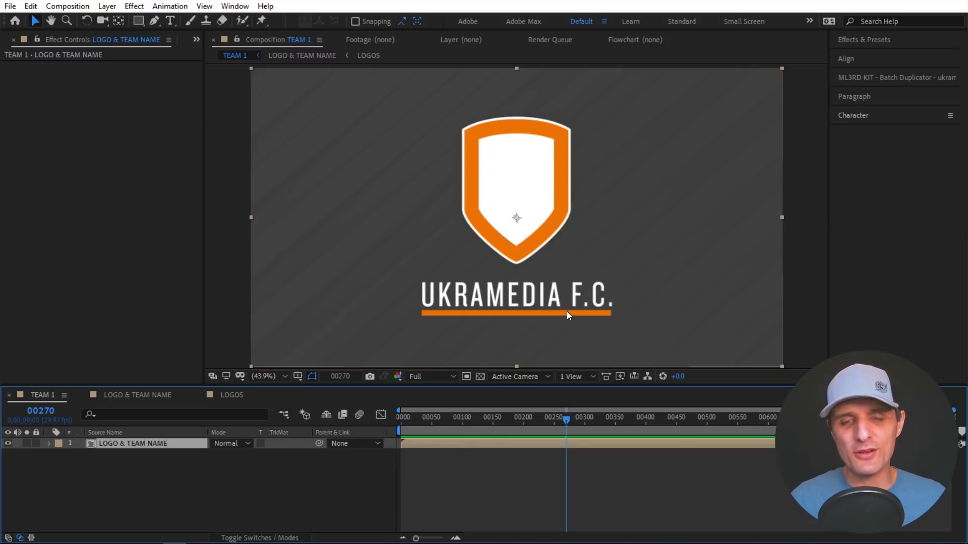
- Duplicate the TEAM 1 composition in the project's TUTORIAL folder
click(101, 44)
key(ctrl+0)
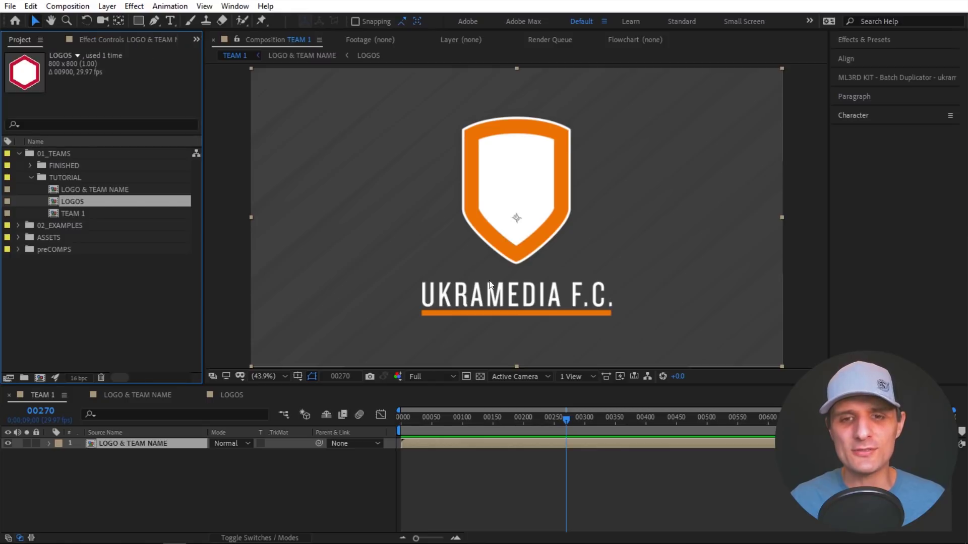
click(89, 216)
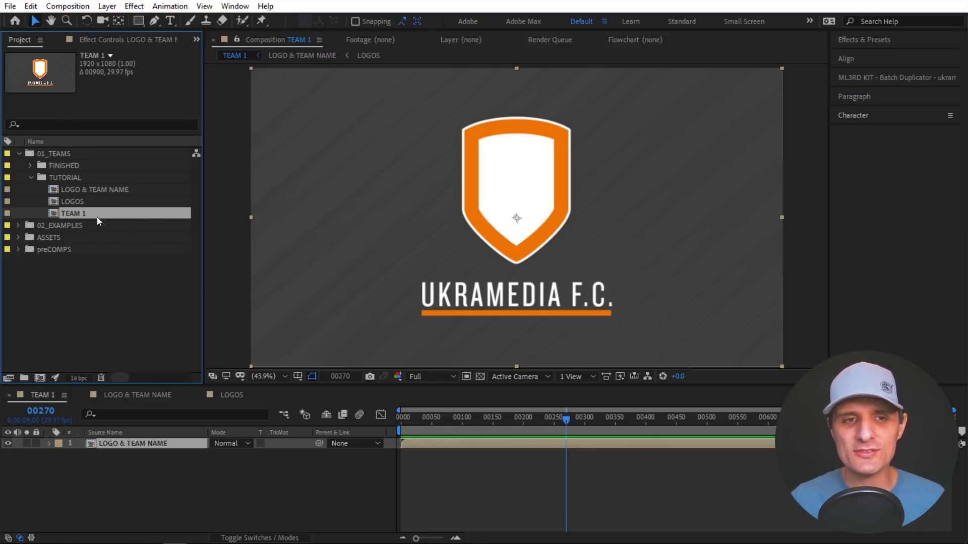
key(ctrl+d)
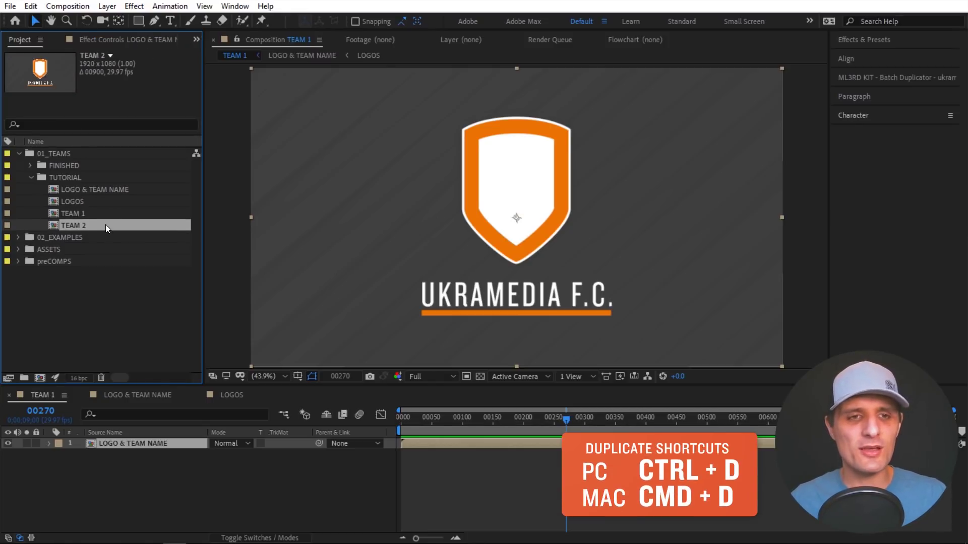
- Open the LOGO & TEAM NAME precomp from within TEAM 2 and replace "UKRAMEDIA" with "SOCCER" in the team name
double_click(104, 228)
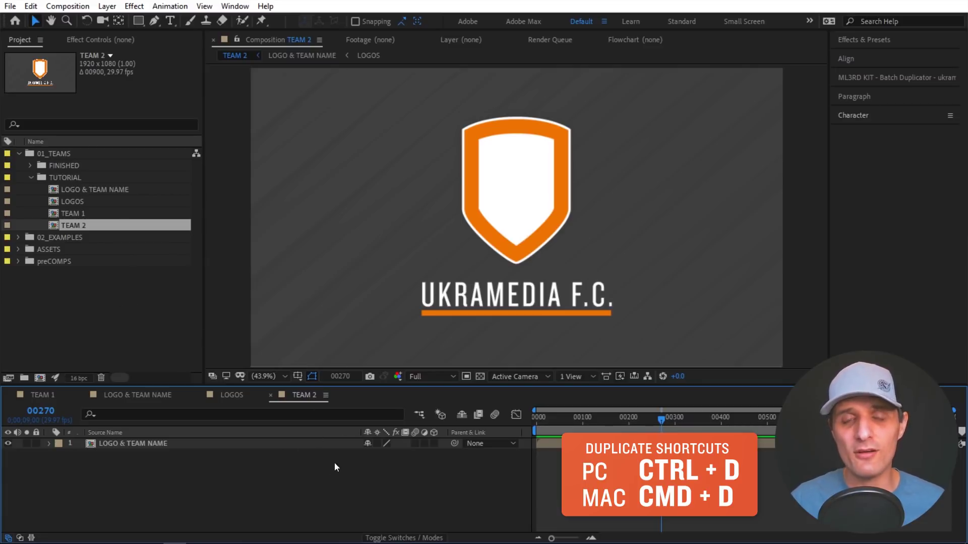
double_click(171, 443)
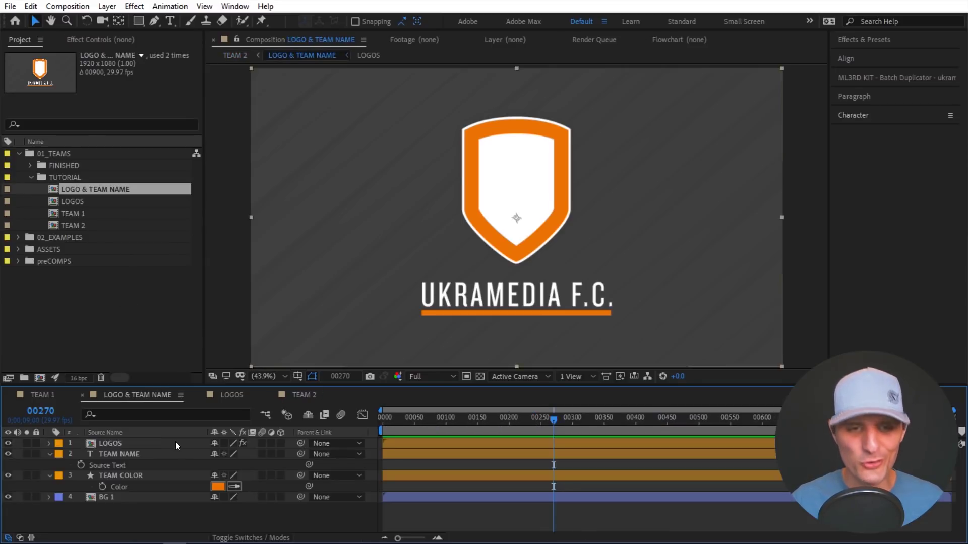
click(174, 467)
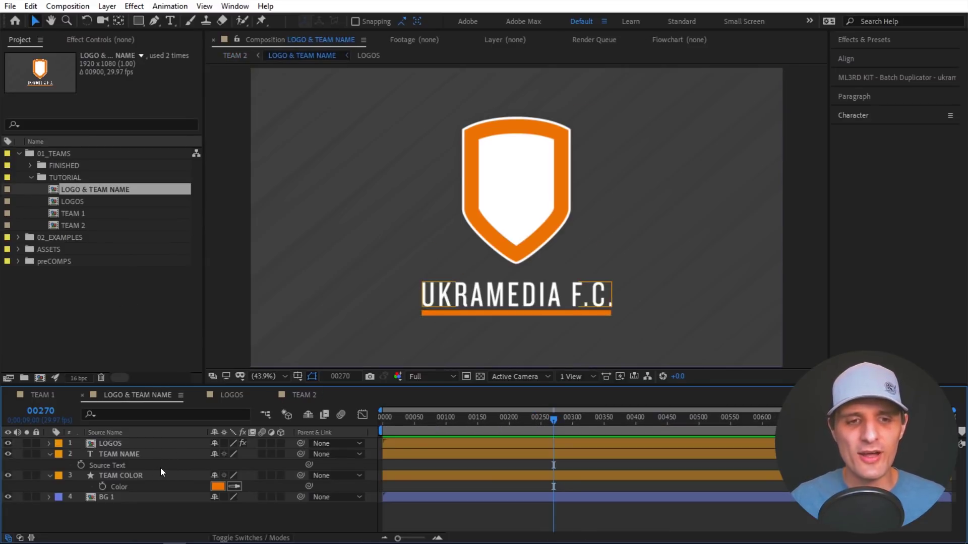
click(138, 456)
double_click(504, 308)
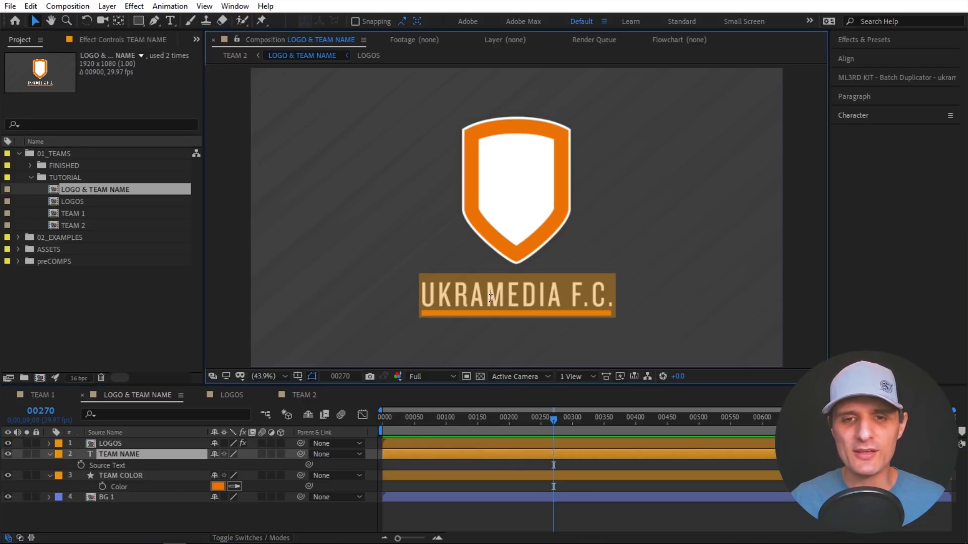
click(547, 299)
click(561, 299)
shift+click(415, 296)
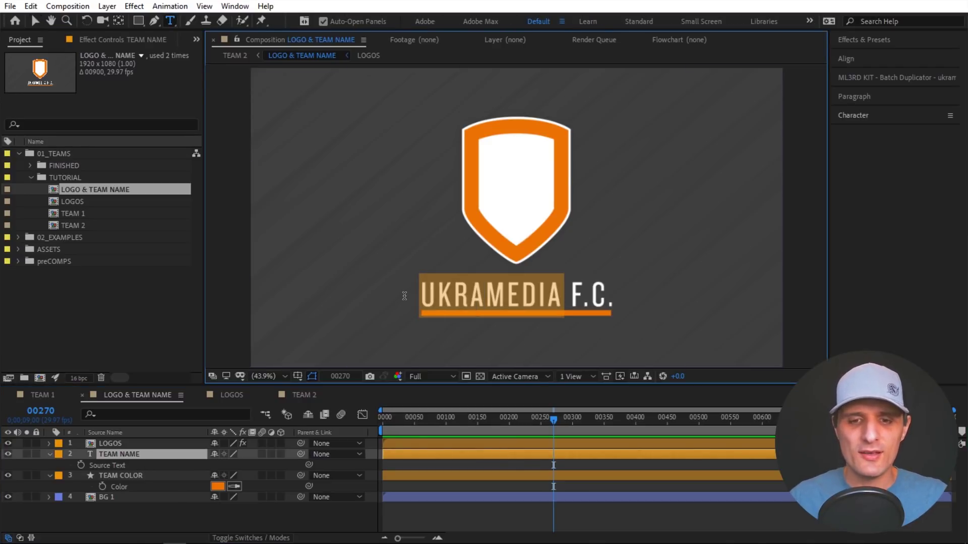
text(SOCCER)
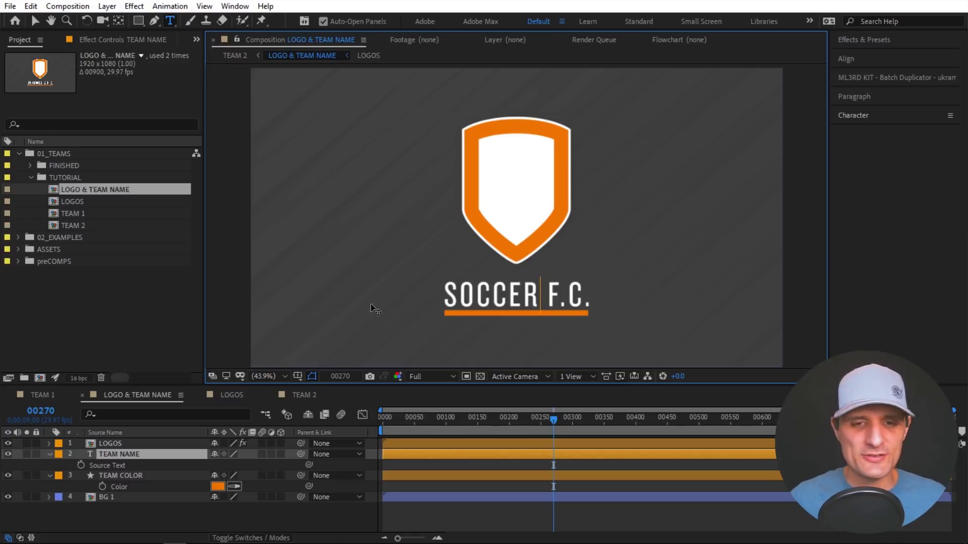
click(354, 515)
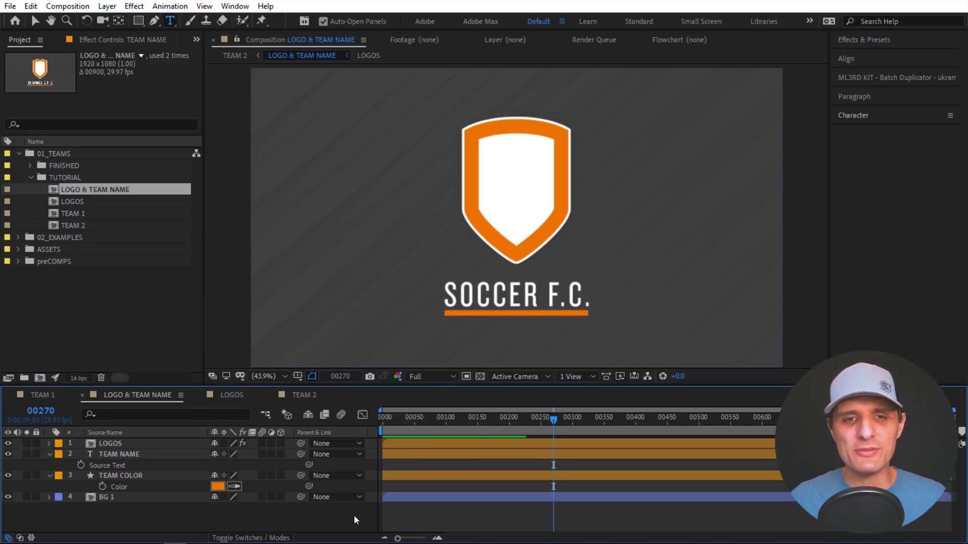
- Compare the TEAM 2 and TEAM 1 compositions to see how the team name edit affects each
double_click(74, 226)
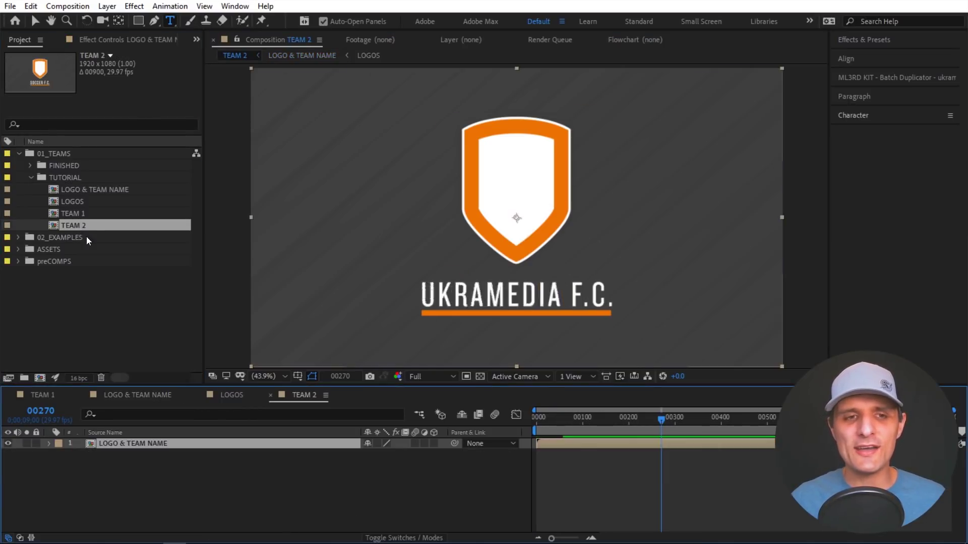
drag(654, 423, 673, 422)
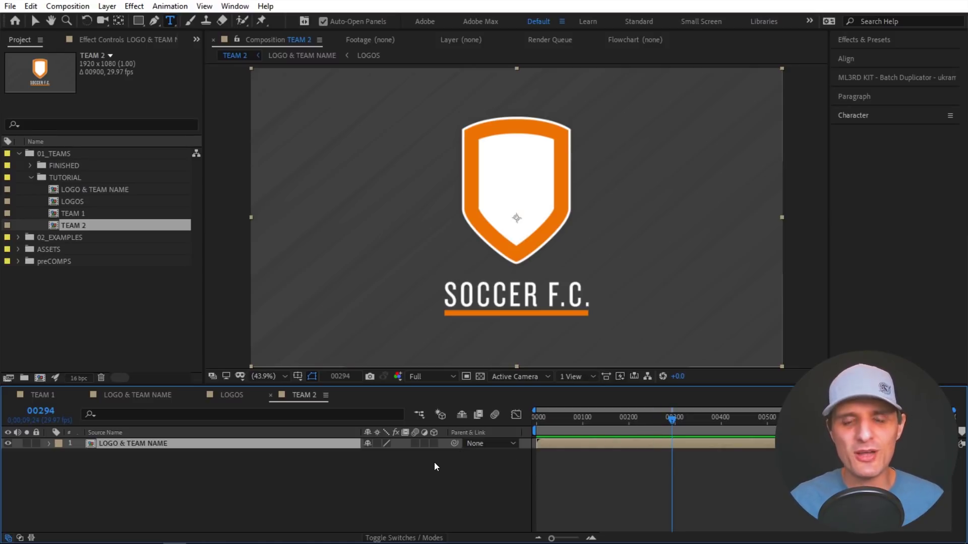
double_click(88, 216)
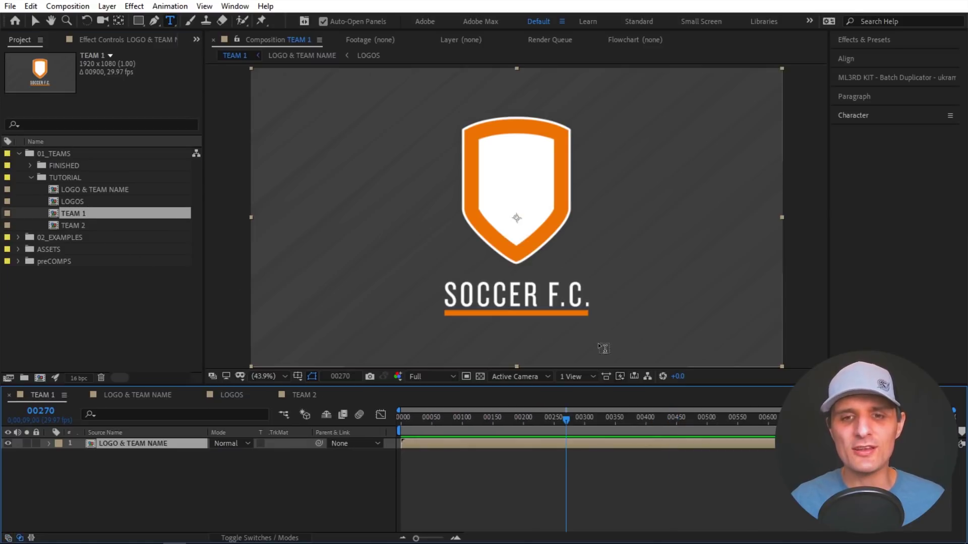
double_click(85, 228)
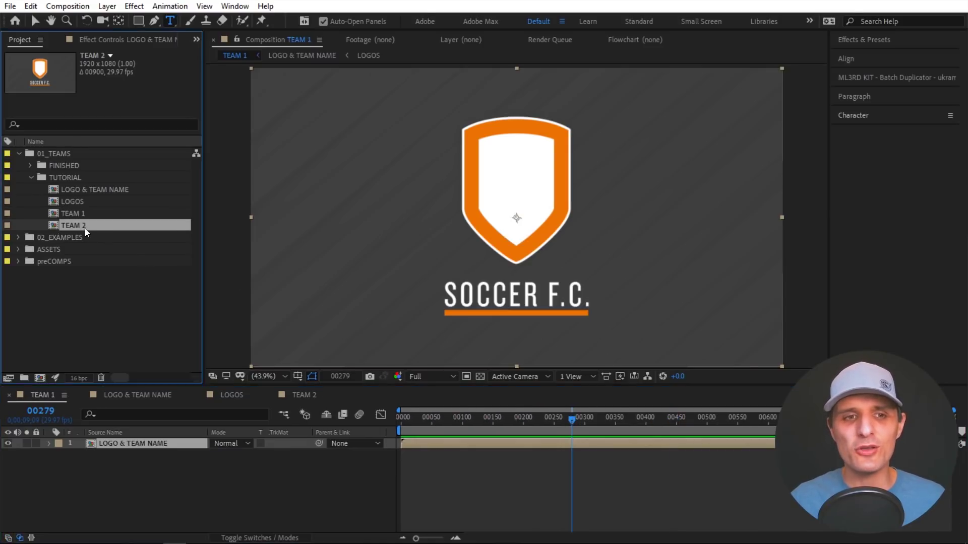
click(195, 456)
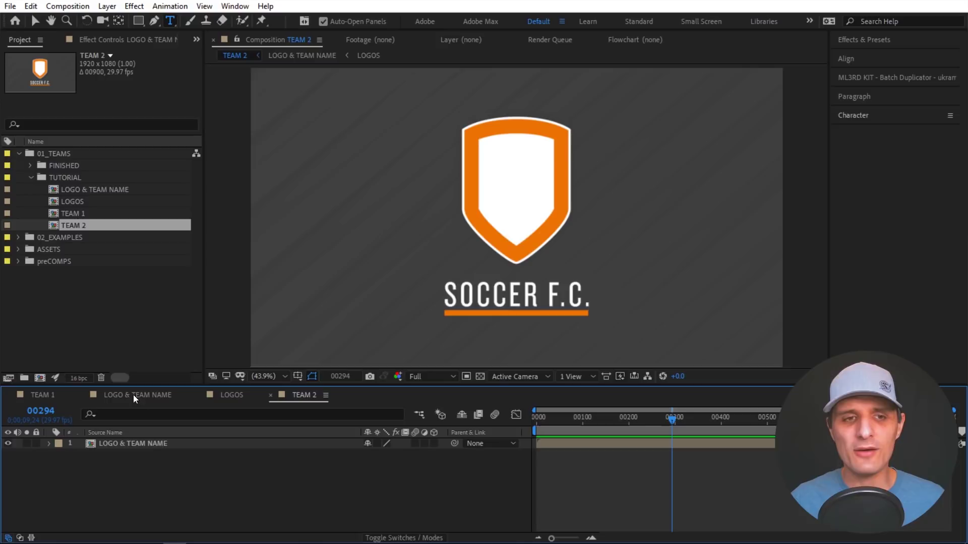
- Duplicate the LOGO & TEAM NAME precomp, replace TEAM 2's layer with the copy, and open it
click(149, 443)
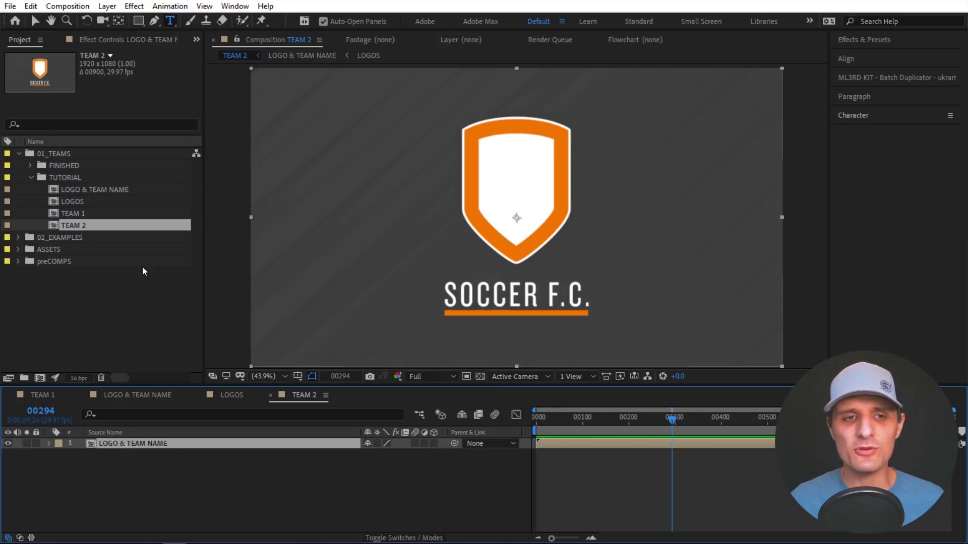
click(116, 191)
key(ctrl+d)
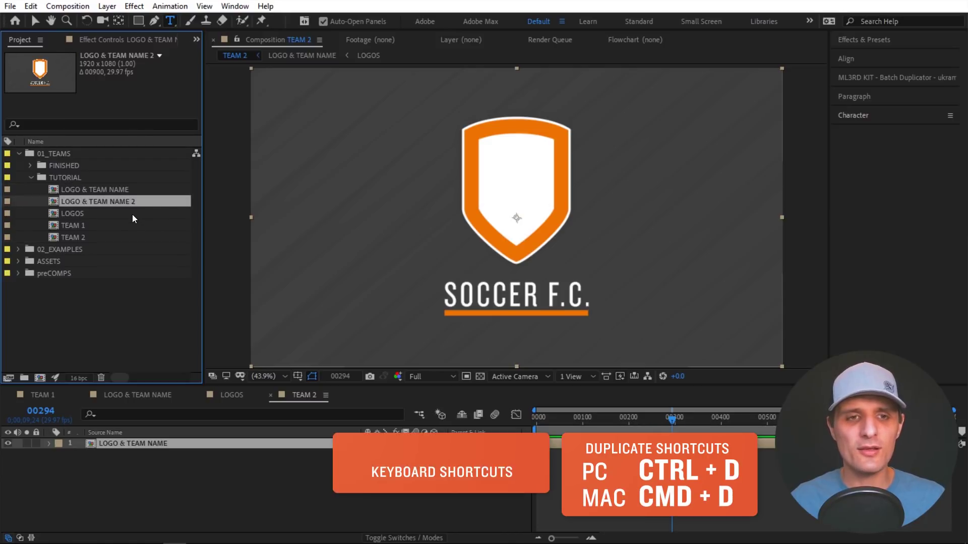
drag(136, 204, 189, 447)
double_click(187, 444)
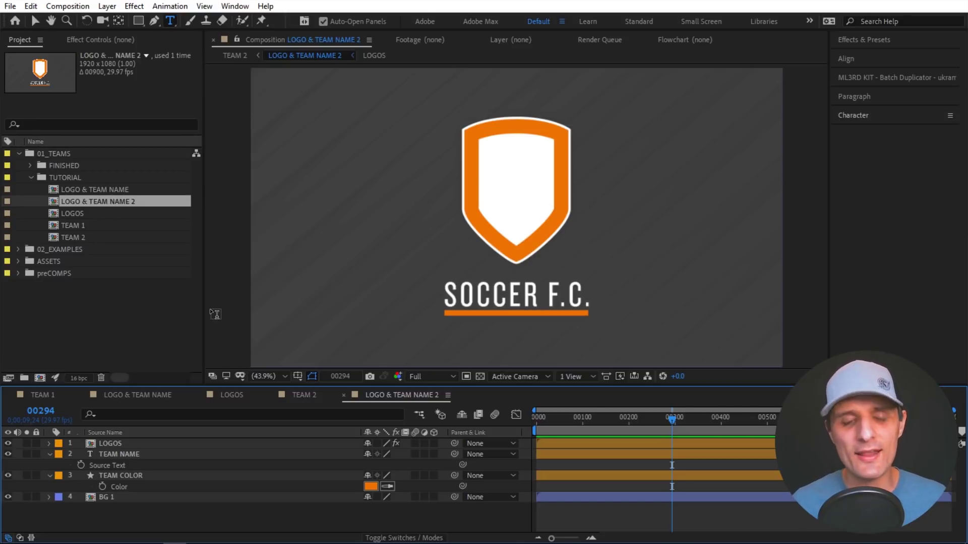
- Undo the precomp replacement and duplication, the SOCCER name edit and the duplication of TEAM 1
click(147, 292)
key(v)
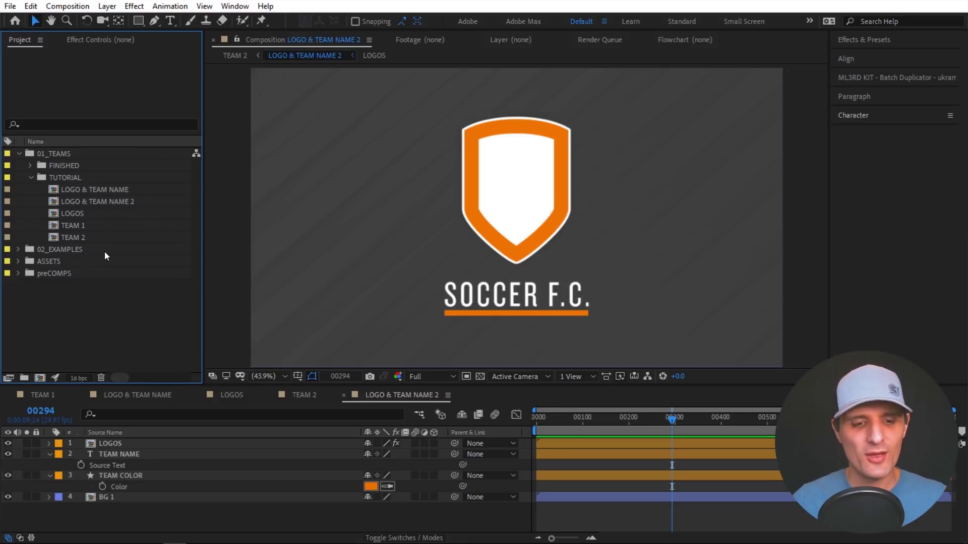
key(ctrl+z)
key(ctrl+z)
key(ctrl+z)
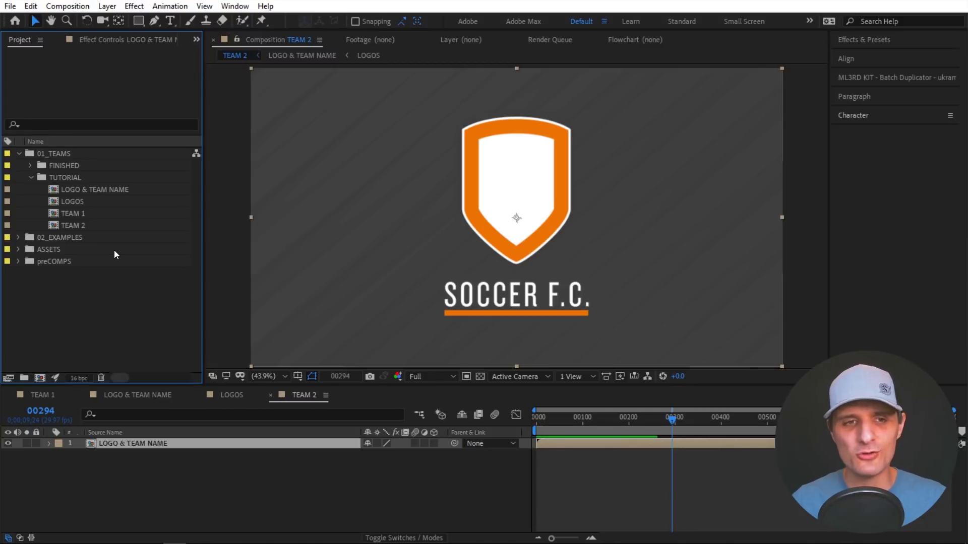
key(ctrl+z)
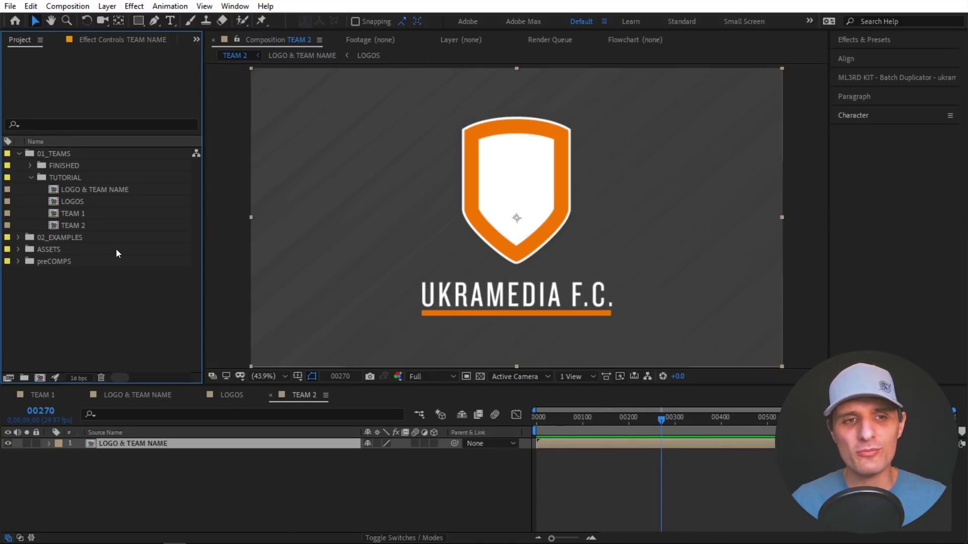
key(ctrl+z)
- Open TEAM 1 and its LOGO & TEAM NAME precomp, and undo the remaining logo, team name and color customizations
double_click(80, 214)
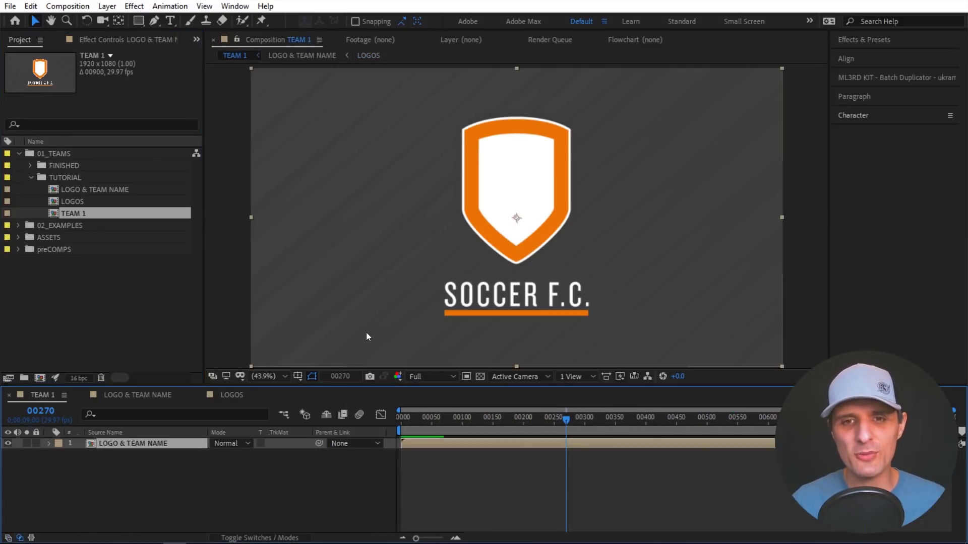
key(ctrl+z)
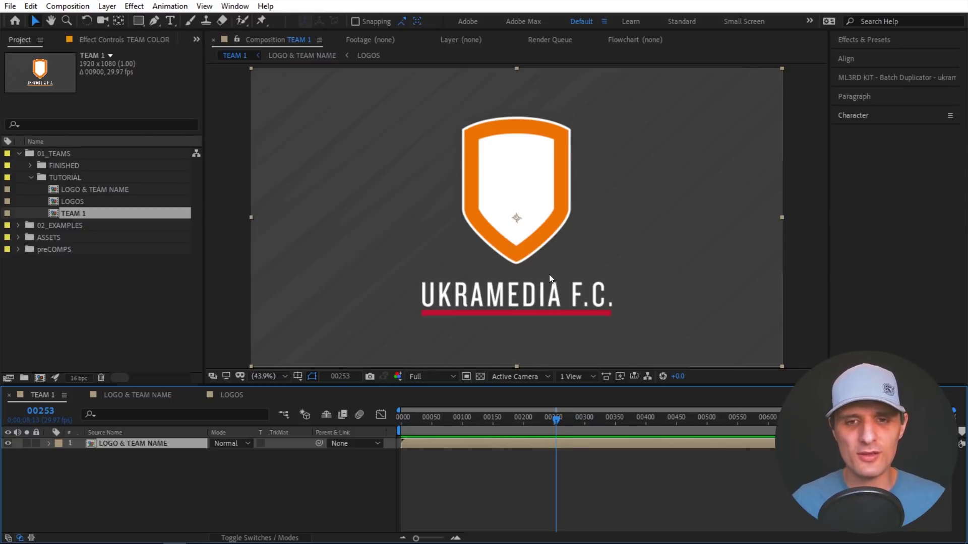
drag(556, 418, 567, 422)
double_click(546, 443)
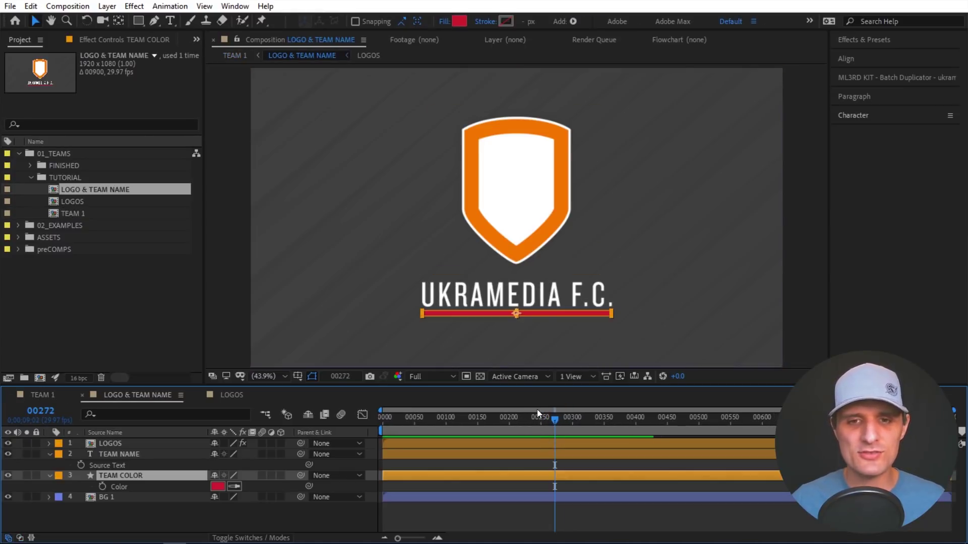
key(ctrl+z)
key(ctrl+z)
key(ctrl+z)
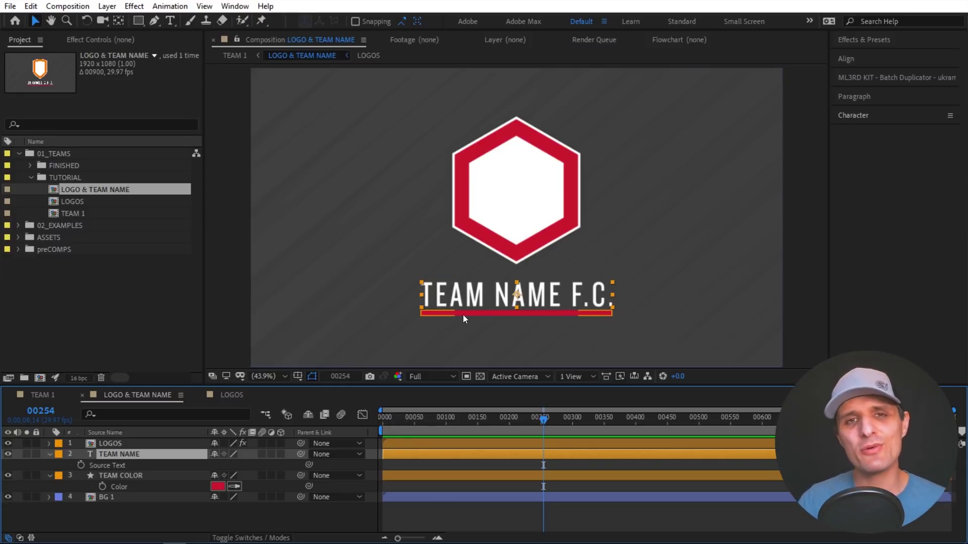
- Open the TEAM 1 composition and move the playhead to frame 216 to check the logo and team name
click(87, 202)
shift+click(89, 192)
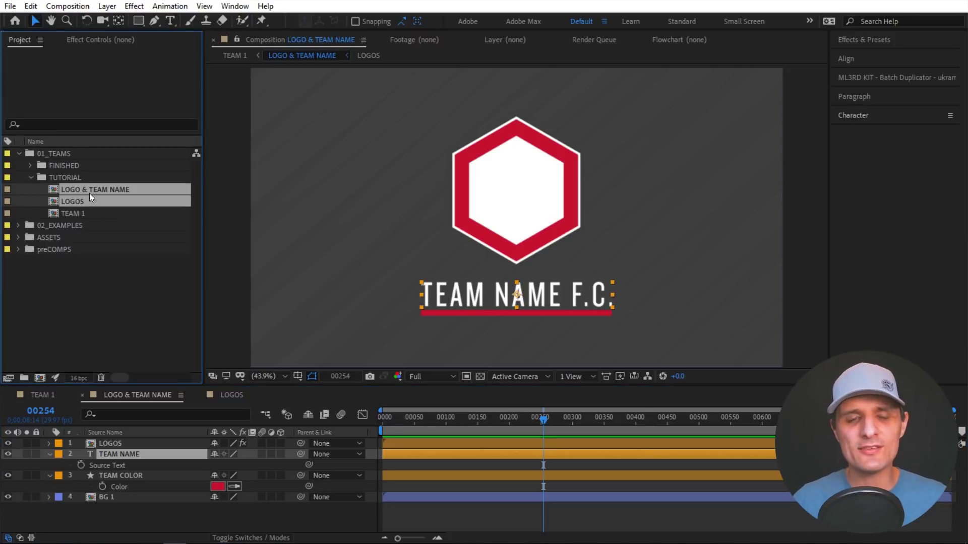
click(102, 216)
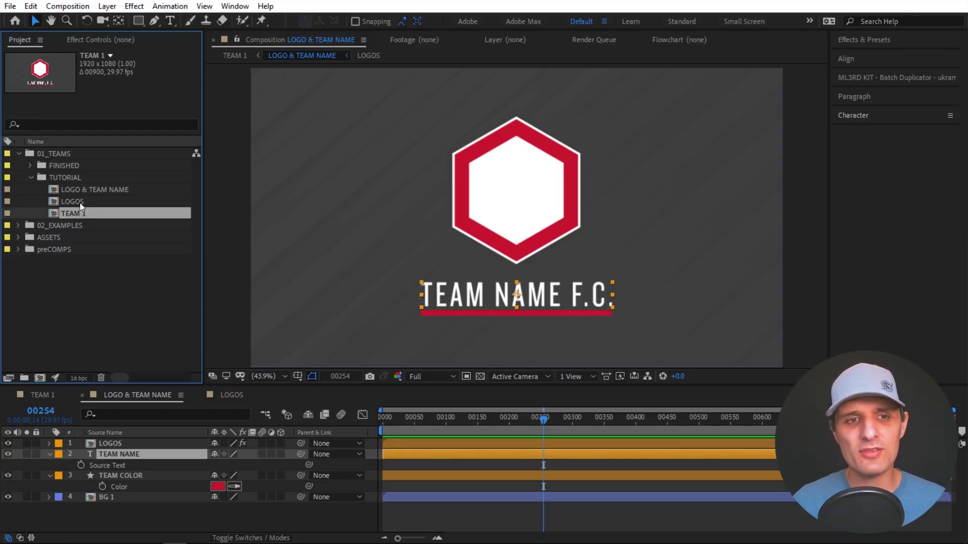
double_click(135, 215)
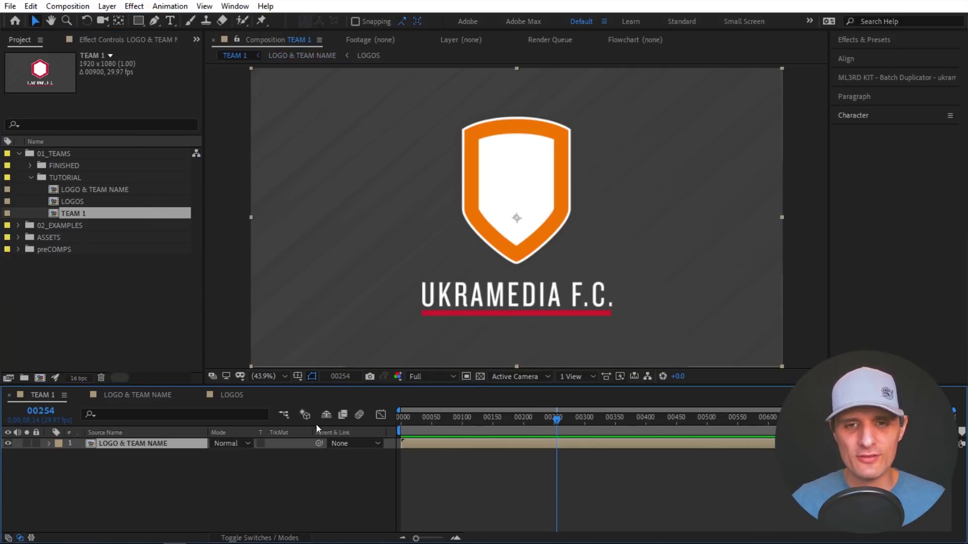
drag(529, 420, 533, 419)
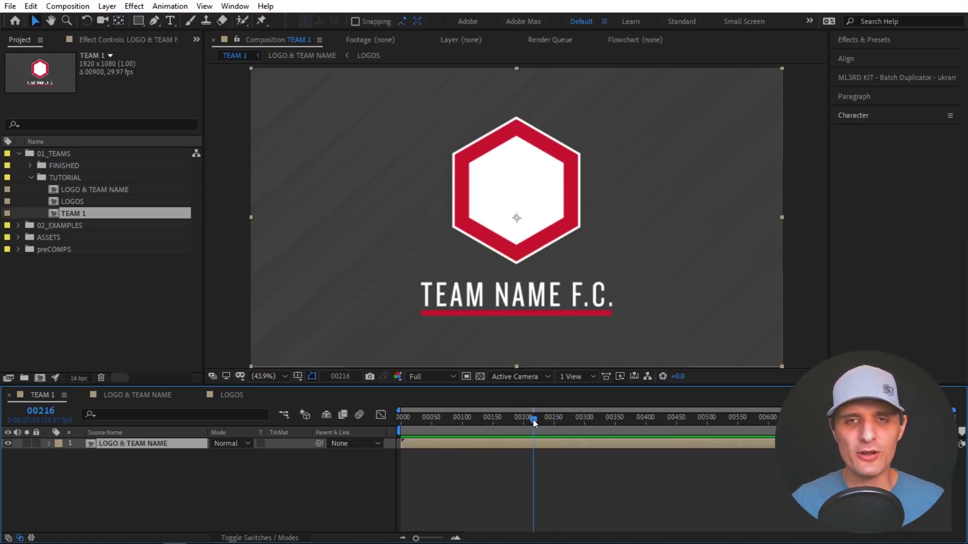
- Open the LOGO & TEAM NAME precomp from TEAM 1 and make it the master composition in Essential Graphics
double_click(156, 446)
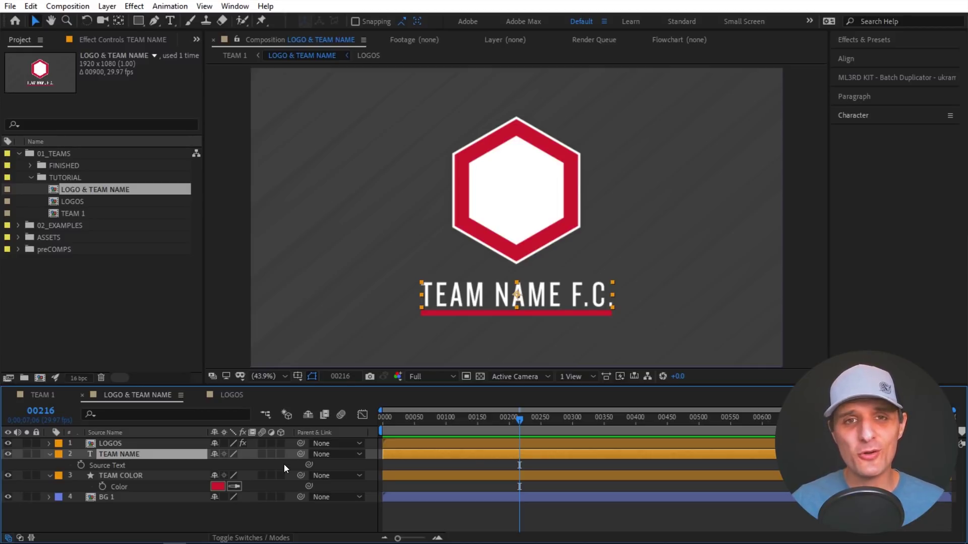
click(236, 6)
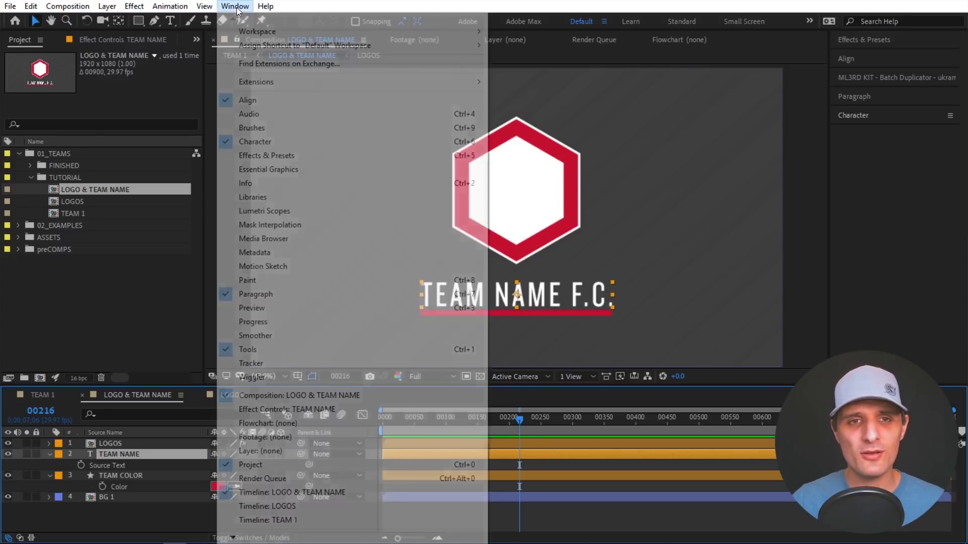
click(286, 170)
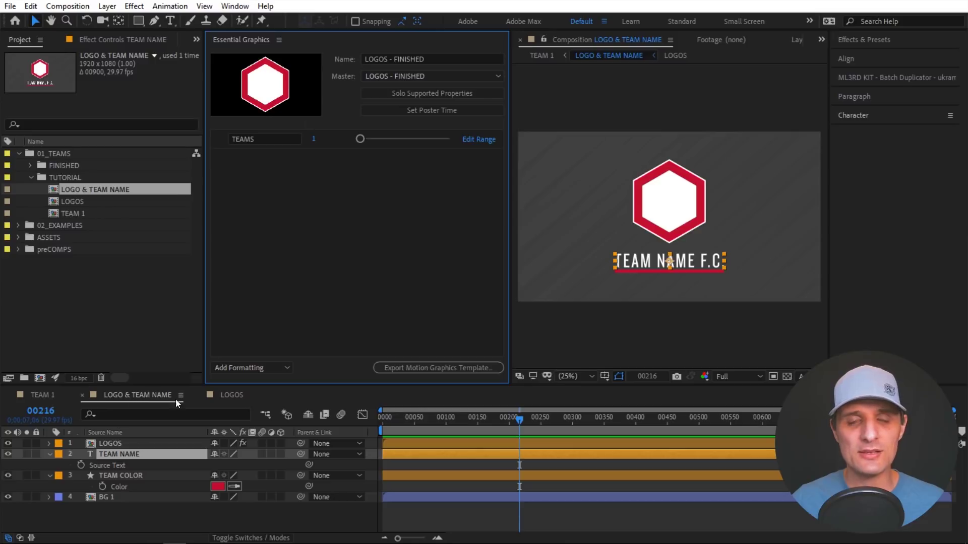
click(414, 77)
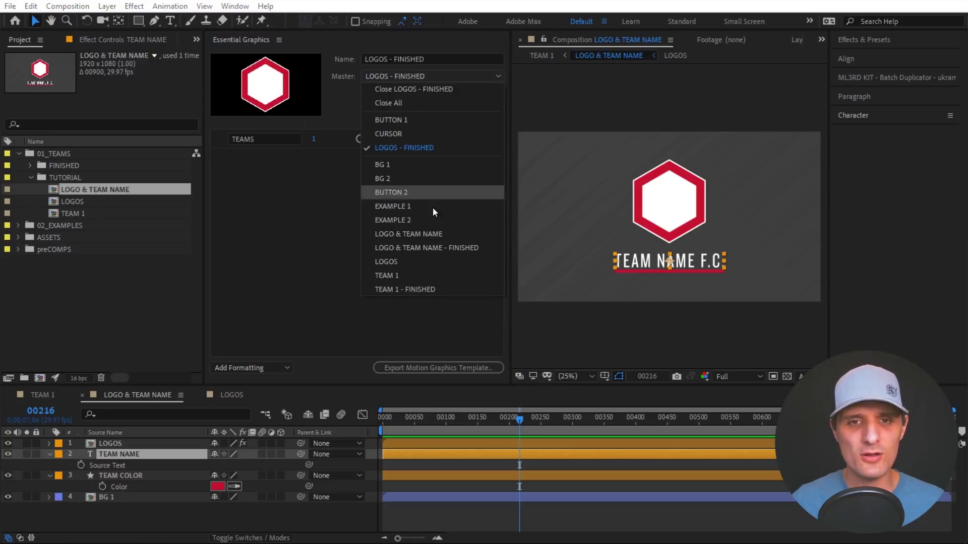
click(396, 234)
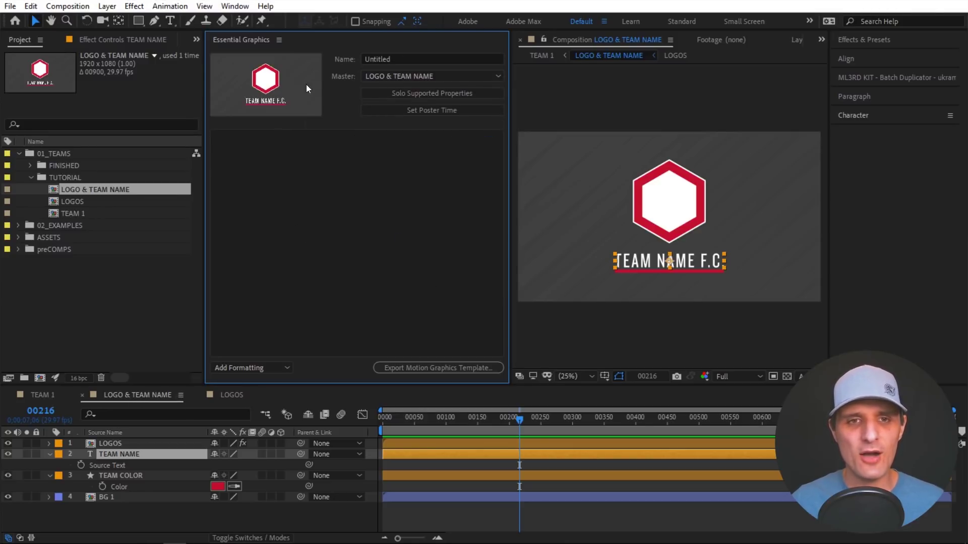
- Name the Essential Graphics template "LOGO & TEAM NAME"
click(403, 59)
text(LOGO )
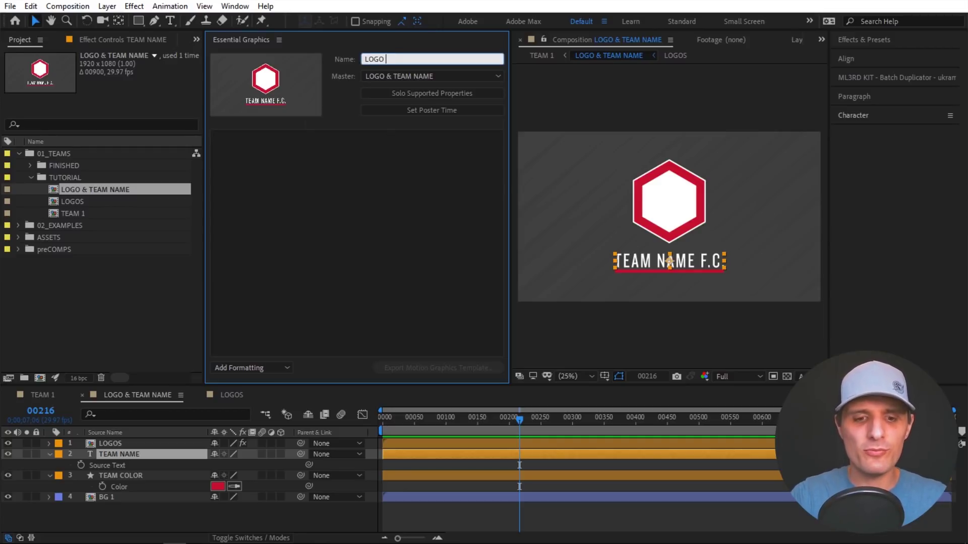
text(& TEAM NAME)
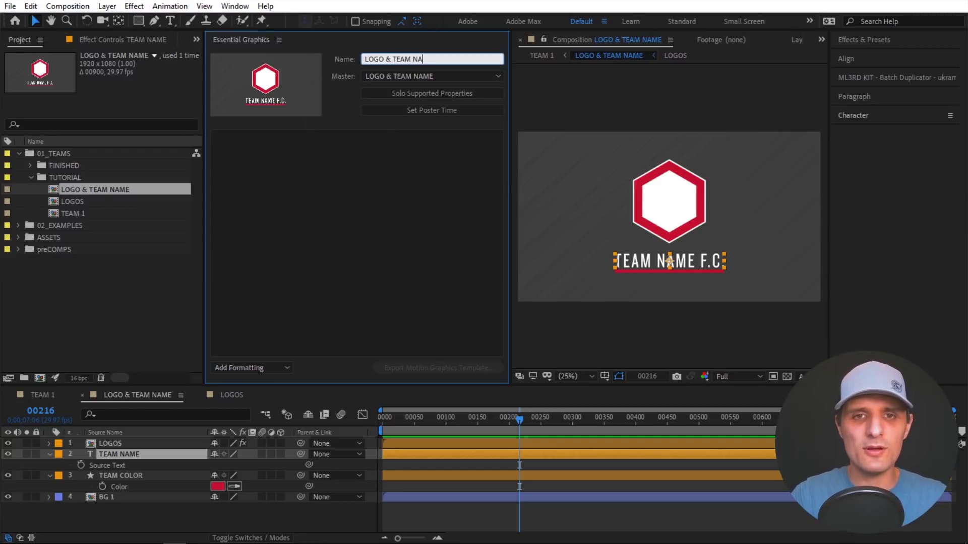
click(453, 237)
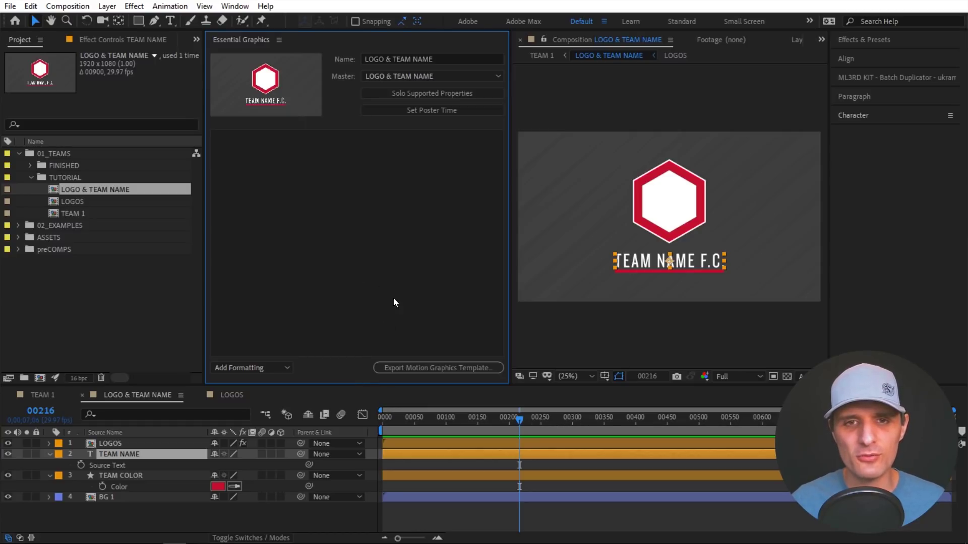
- Solo the supported properties in LOGO & TEAM NAME to see what can be exposed, and collapse all four layers
click(408, 95)
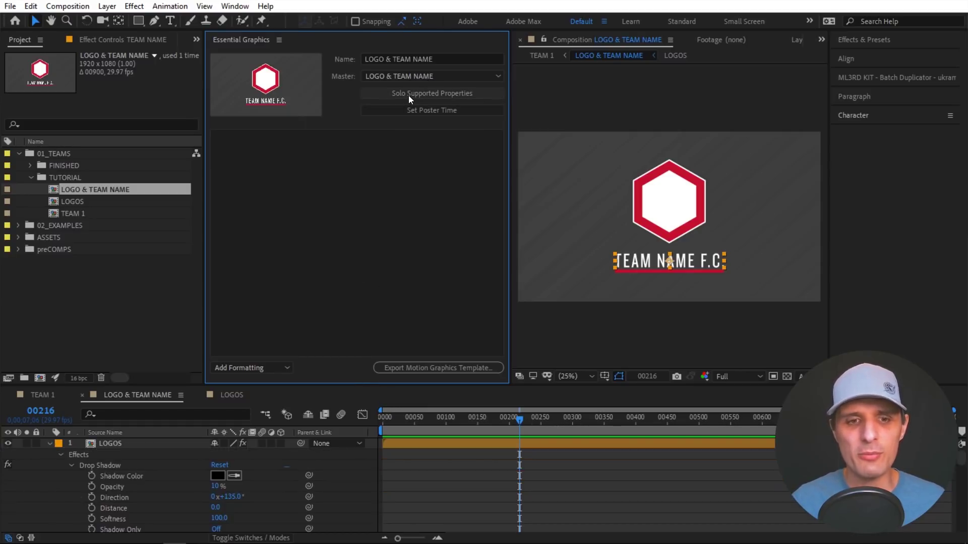
click(160, 472)
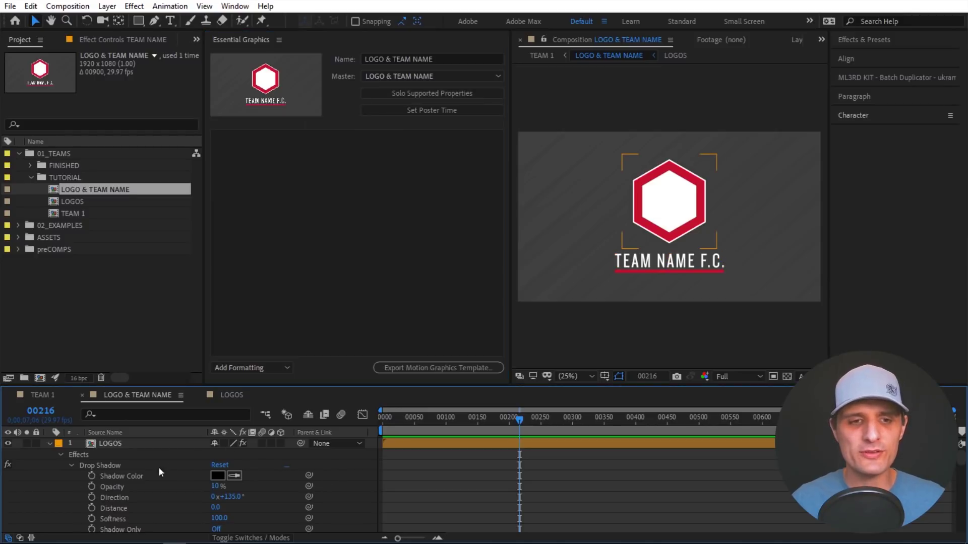
click(49, 444)
click(49, 454)
click(49, 465)
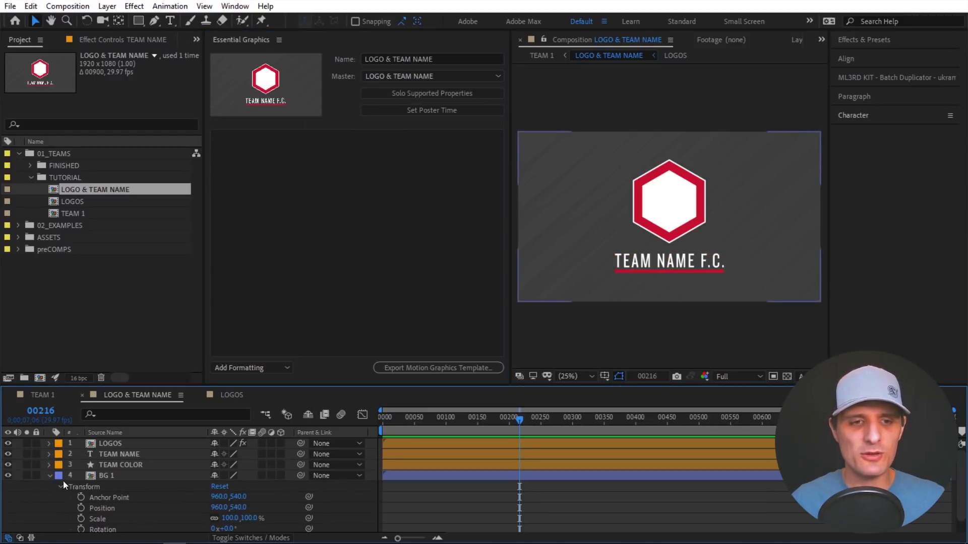
click(49, 475)
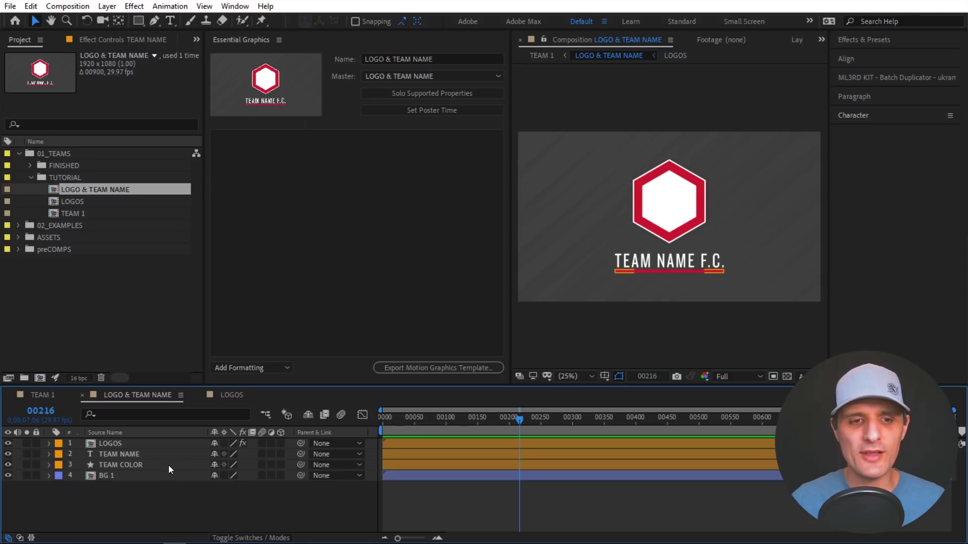
- Add the TEAM NAME layer's Source Text to Essential Graphics as an editable property
click(131, 454)
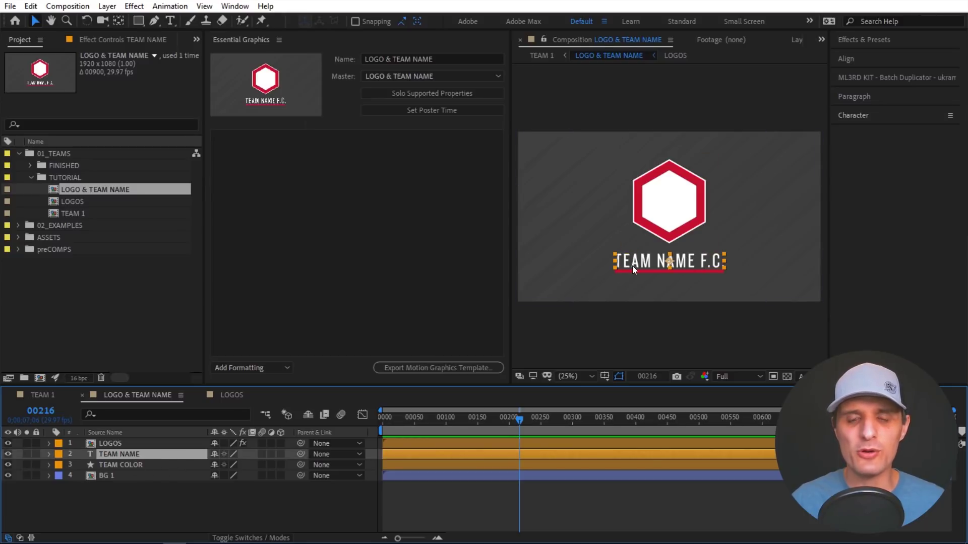
ctrl+click(49, 454)
click(141, 468)
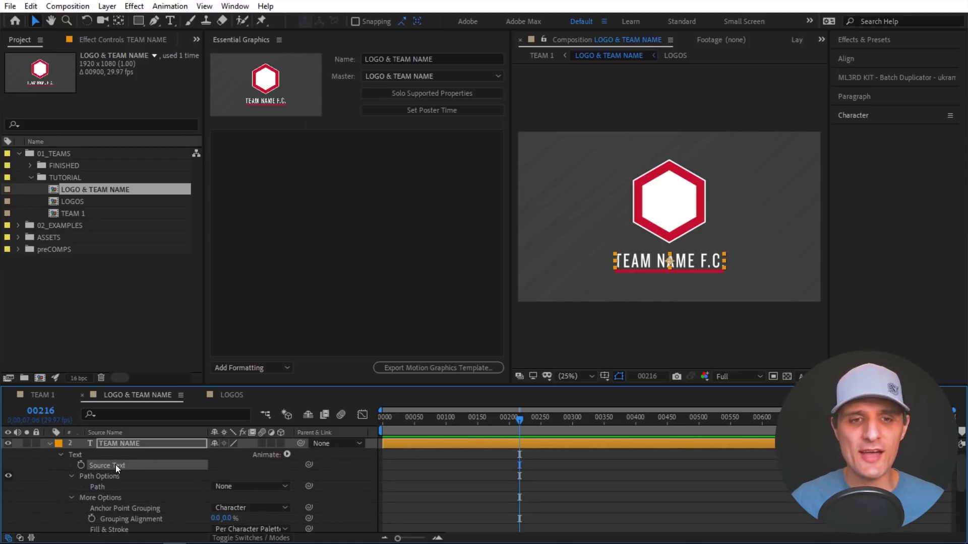
drag(116, 465, 307, 237)
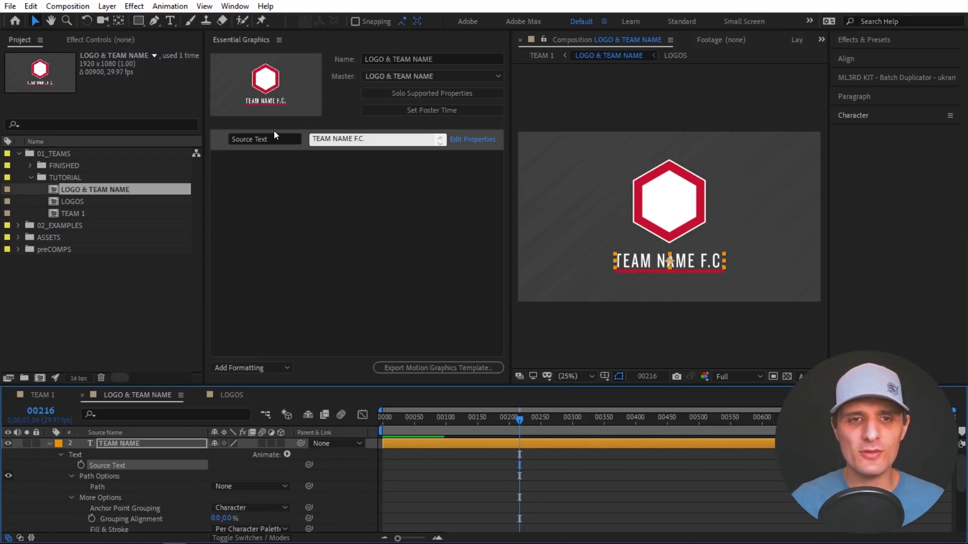
- Rename the Source Text property in Essential Graphics to "Team Name" and collapse the TEAM NAME layer
click(272, 138)
text(Team )
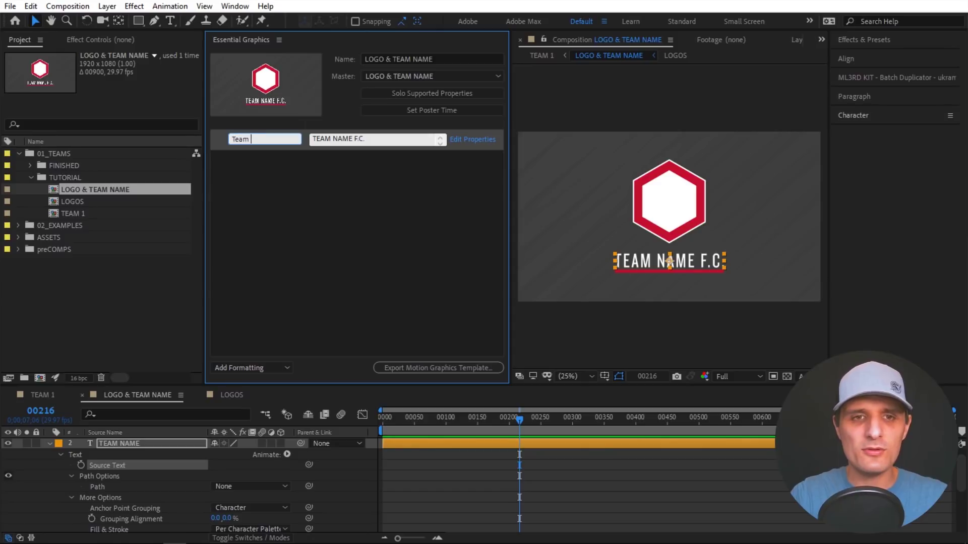
text(Name)
key(Return)
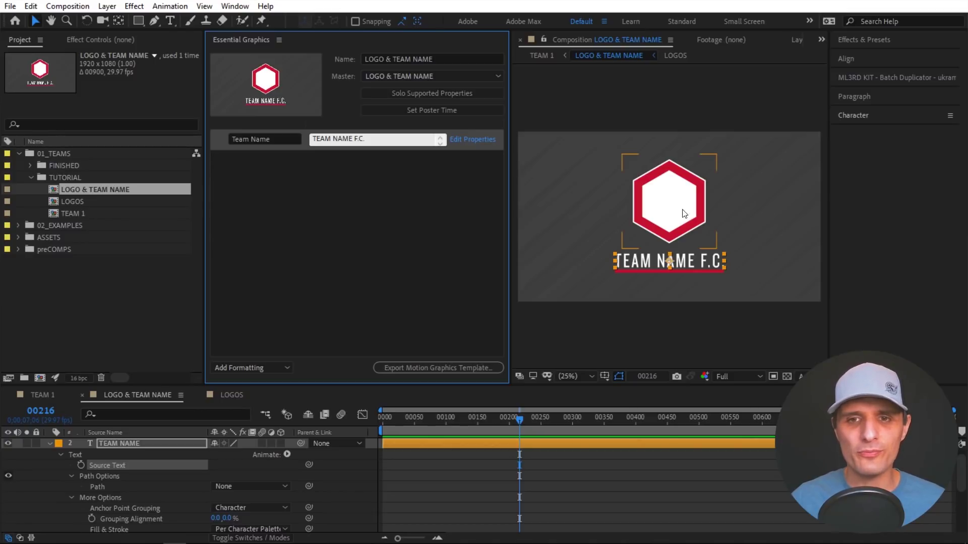
click(49, 443)
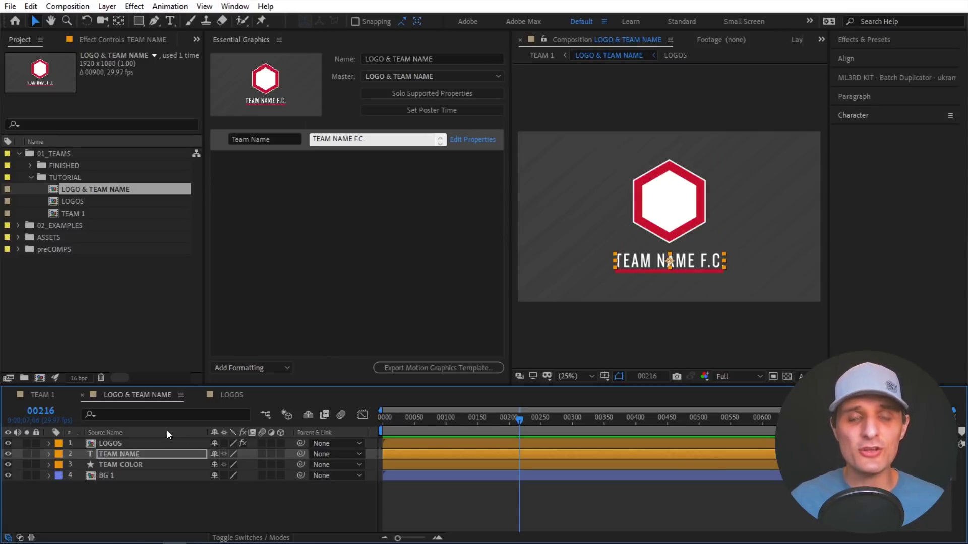
- In the LOGOS comp, reveal the TEAMS effect's Slider property on the CONTROLS layer
click(226, 396)
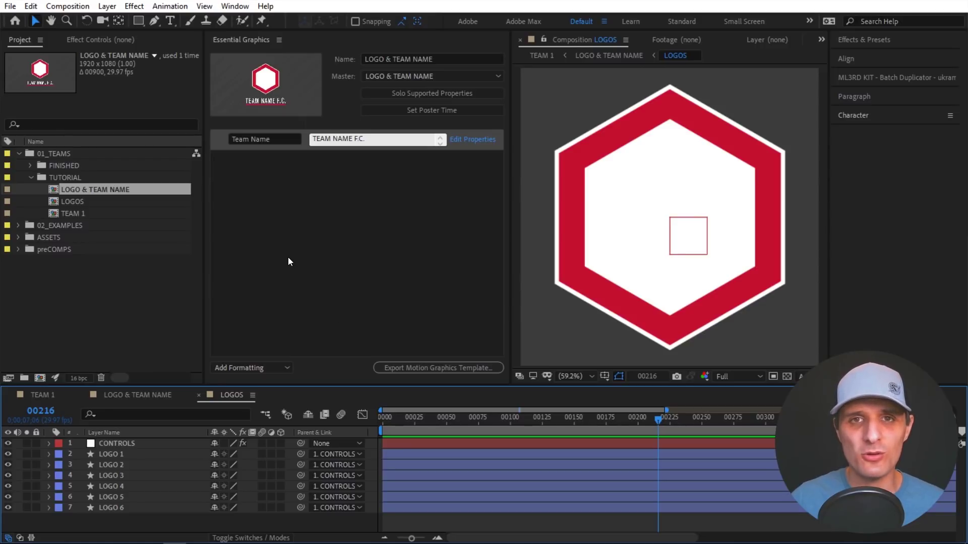
click(161, 394)
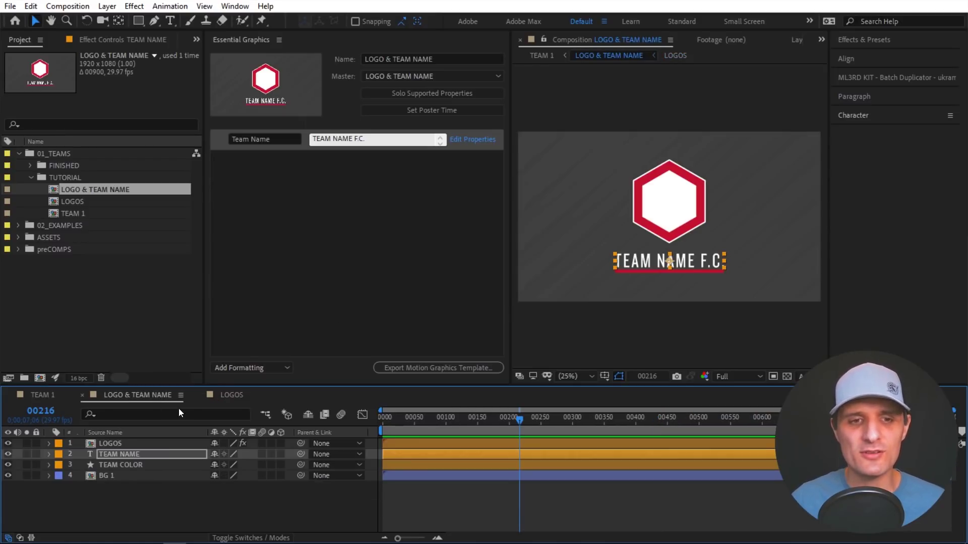
click(232, 397)
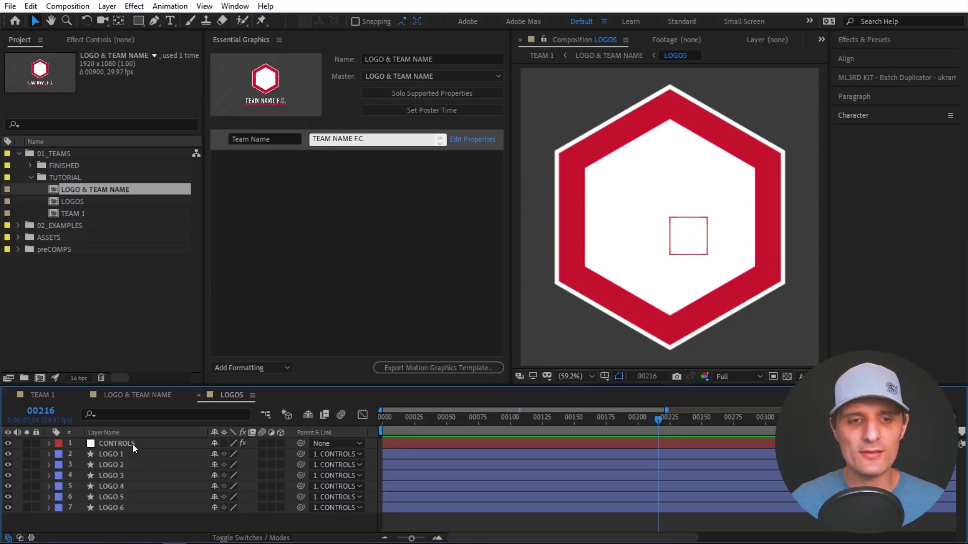
click(132, 445)
key(F3)
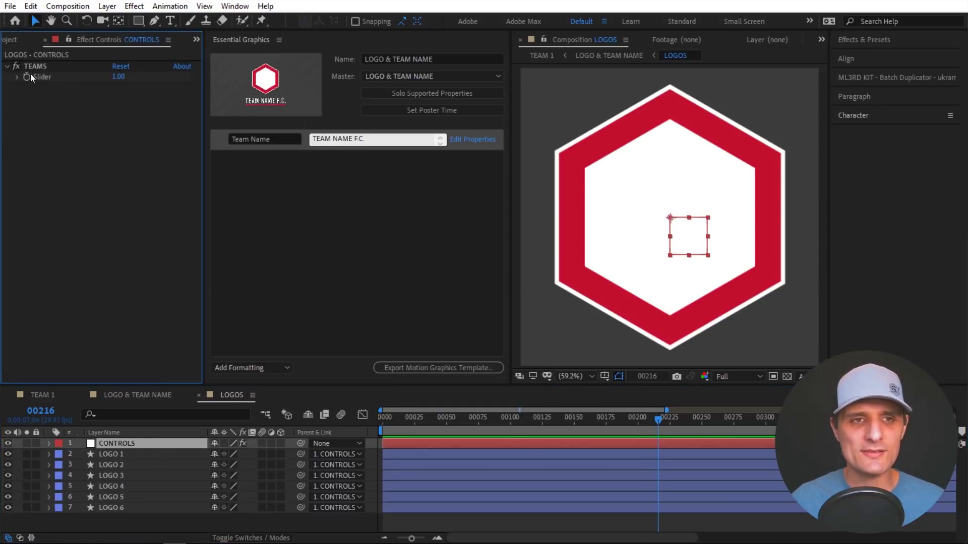
click(133, 445)
key(e)
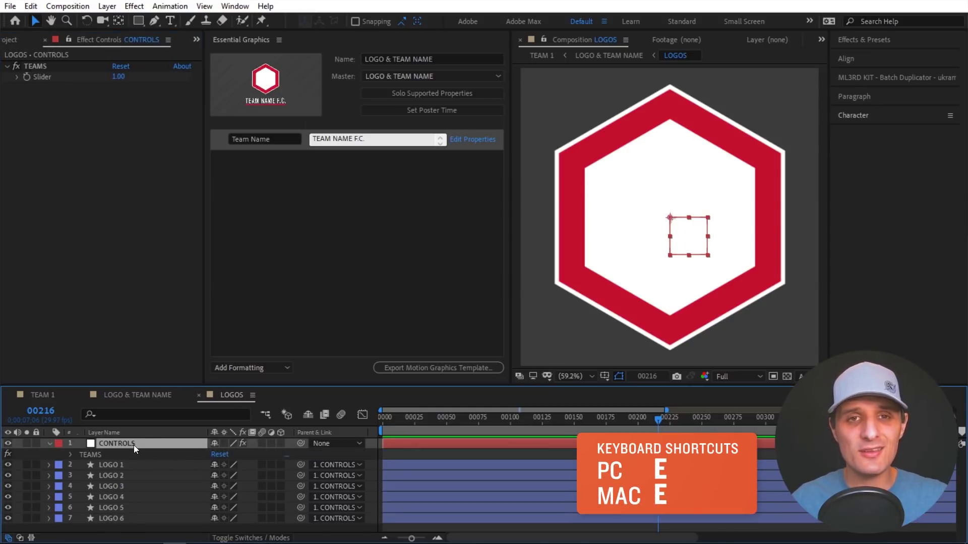
click(70, 455)
click(115, 466)
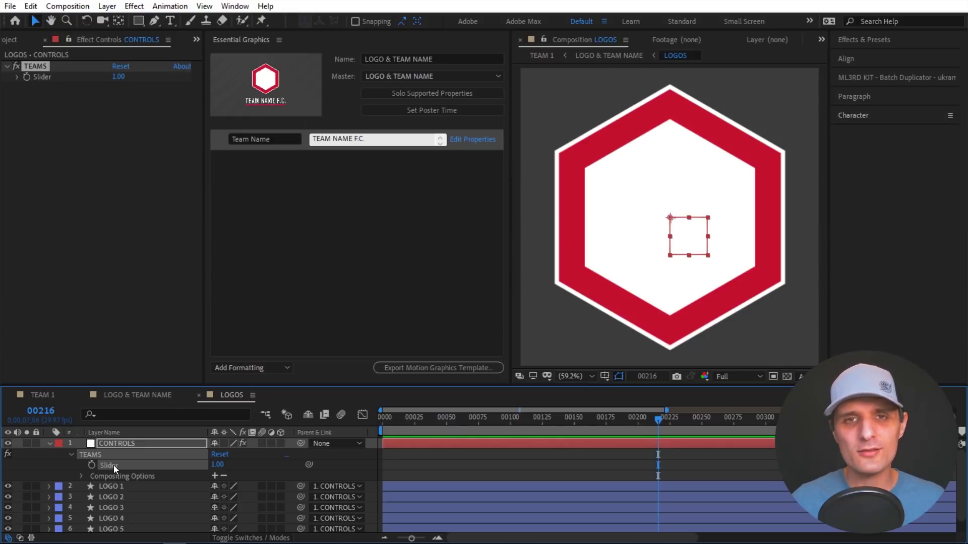
- Add the TEAMS Slider to Essential Graphics and rename it "Team Logos"
drag(113, 465, 264, 237)
click(250, 161)
drag(250, 160, 220, 161)
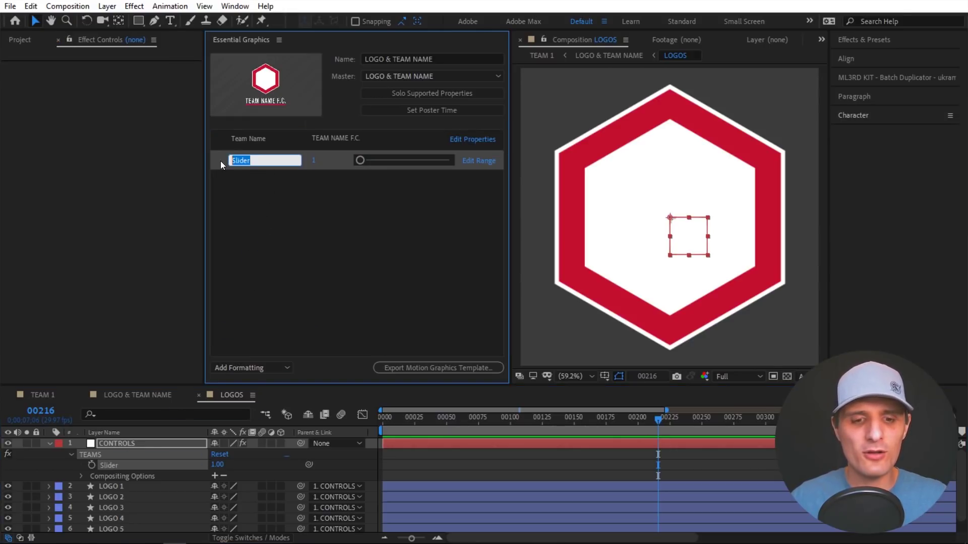
text(Team Logos)
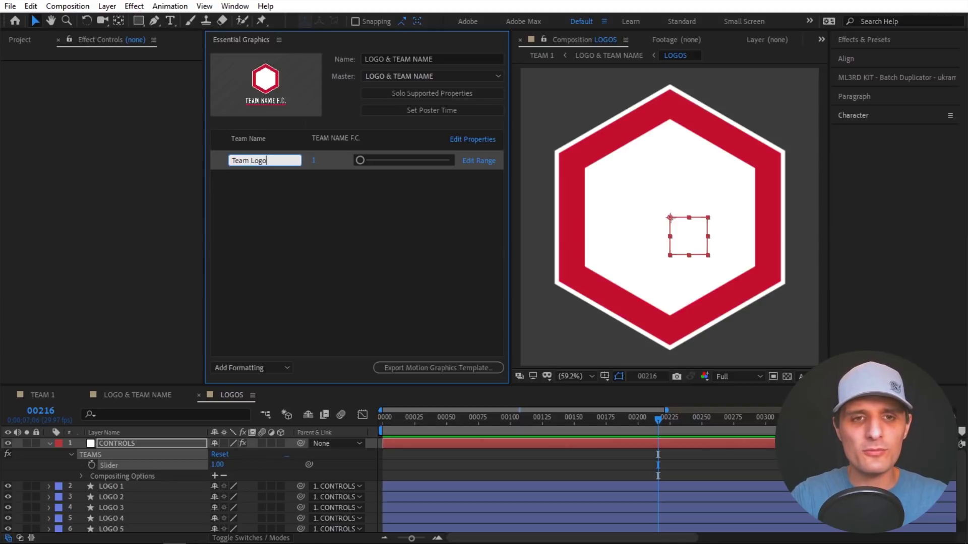
click(303, 198)
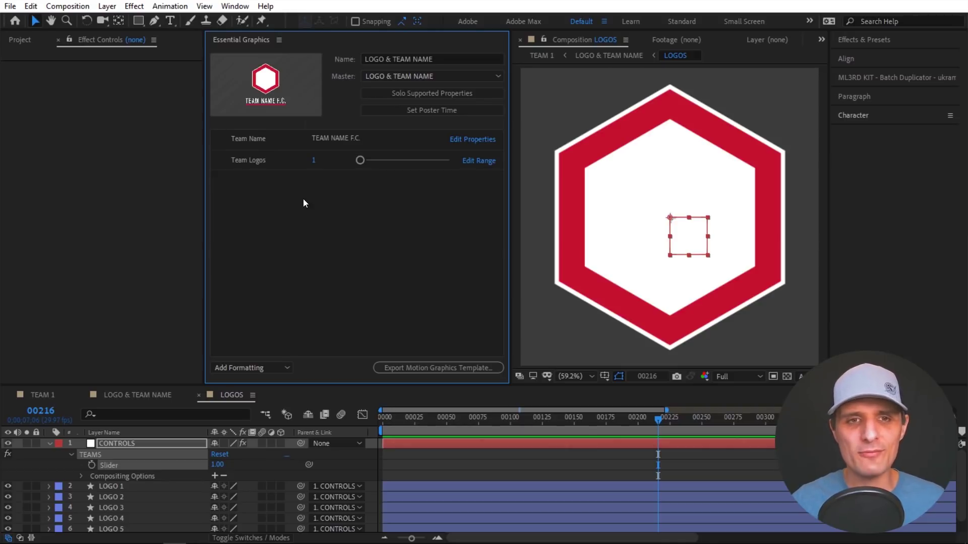
click(364, 139)
click(328, 196)
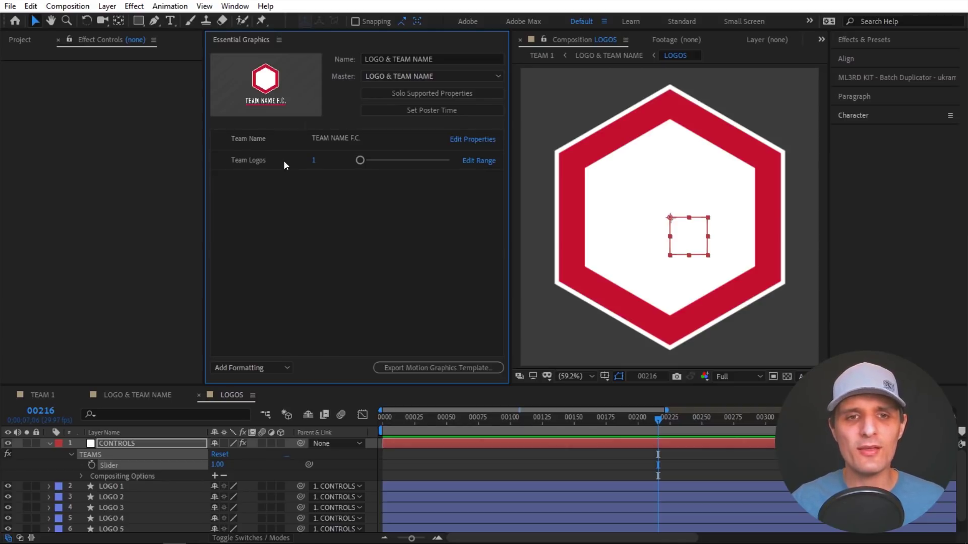
click(283, 161)
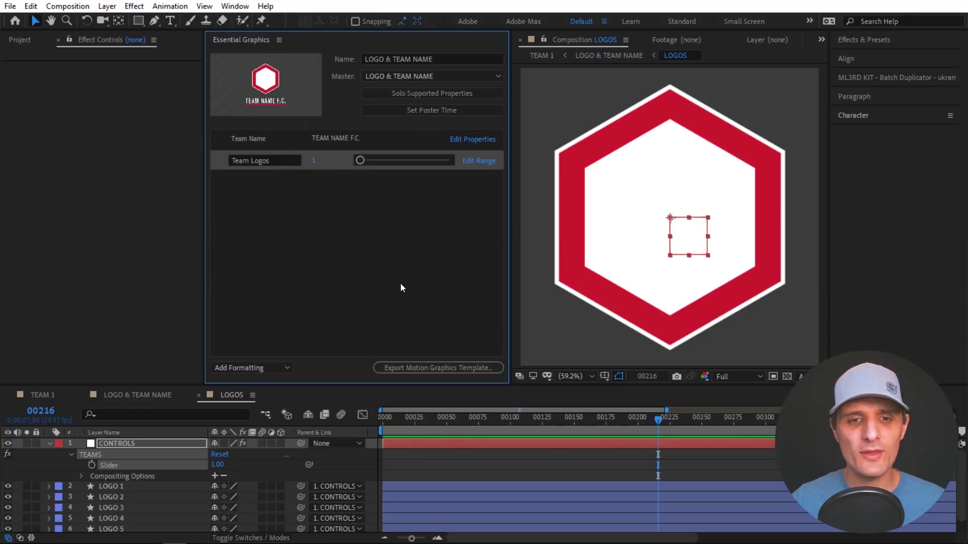
- Filter the LOGO & TEAM NAME timeline for "color" and add the TEAM COLOR layer's Fill 1 Color to Essential Graphics
click(154, 396)
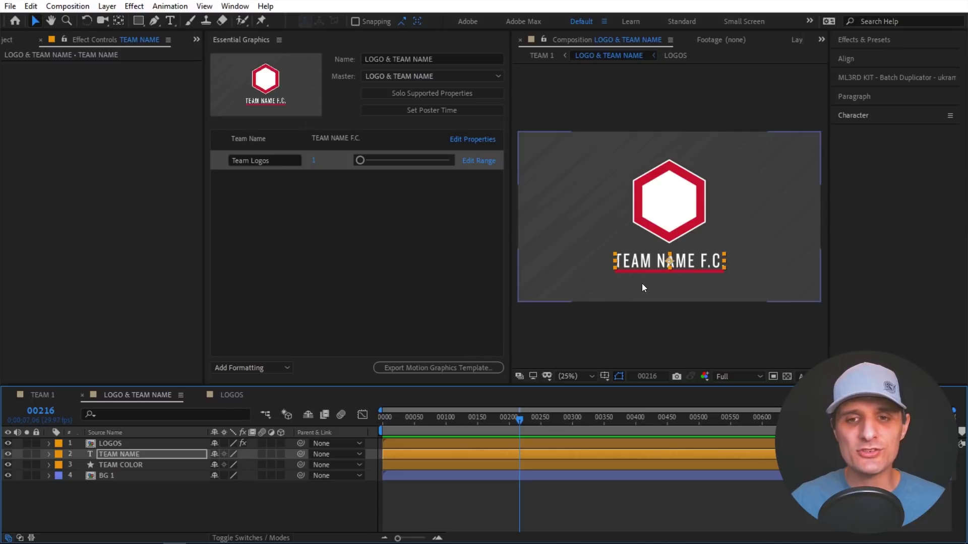
click(654, 271)
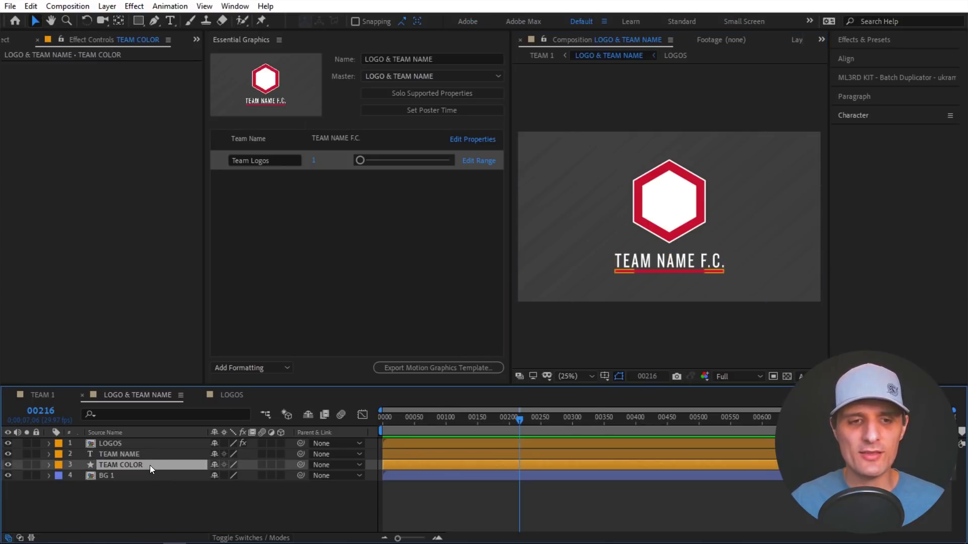
click(141, 412)
text(color)
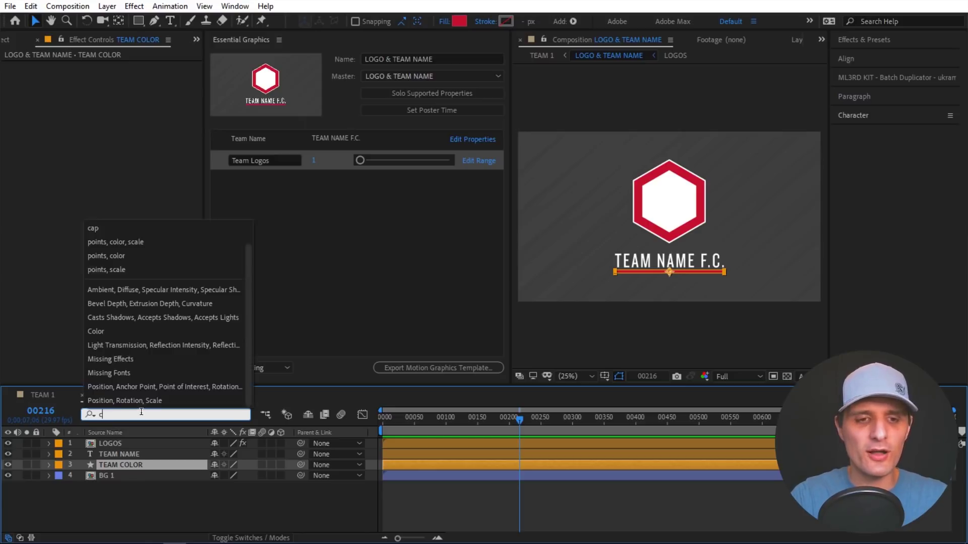
click(150, 501)
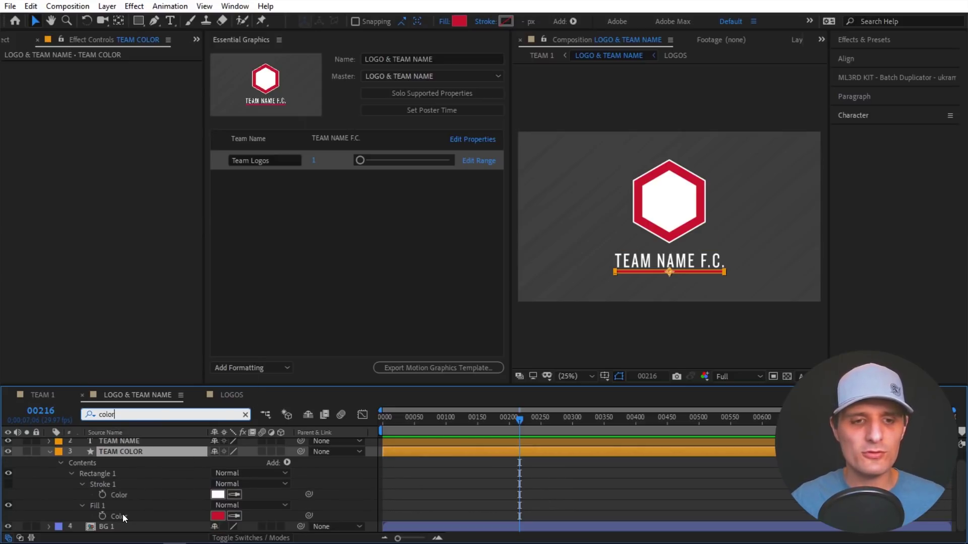
click(144, 517)
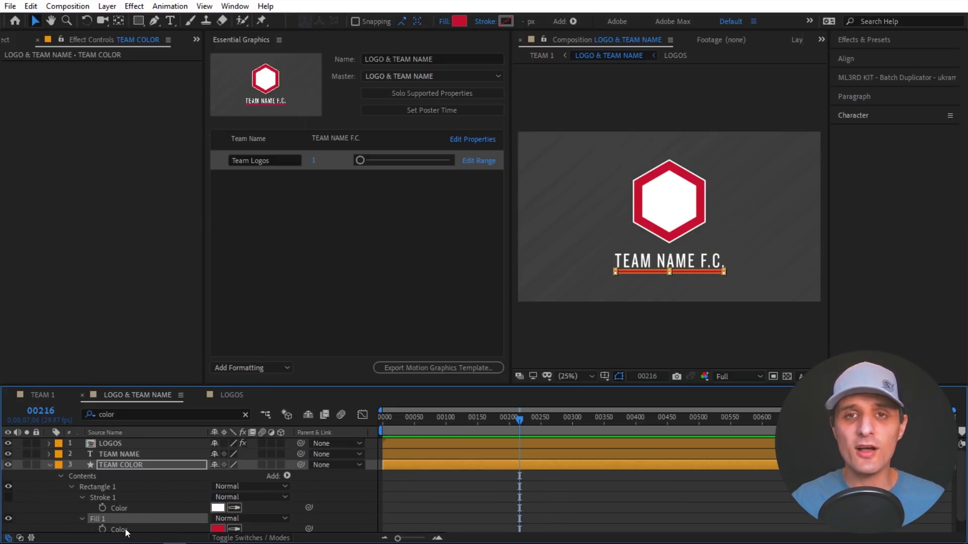
drag(125, 529, 274, 255)
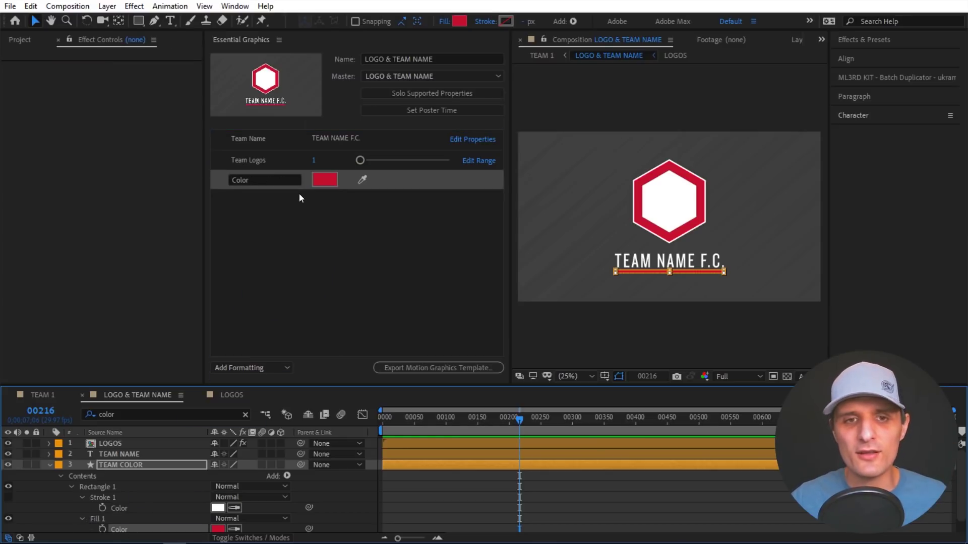
click(339, 226)
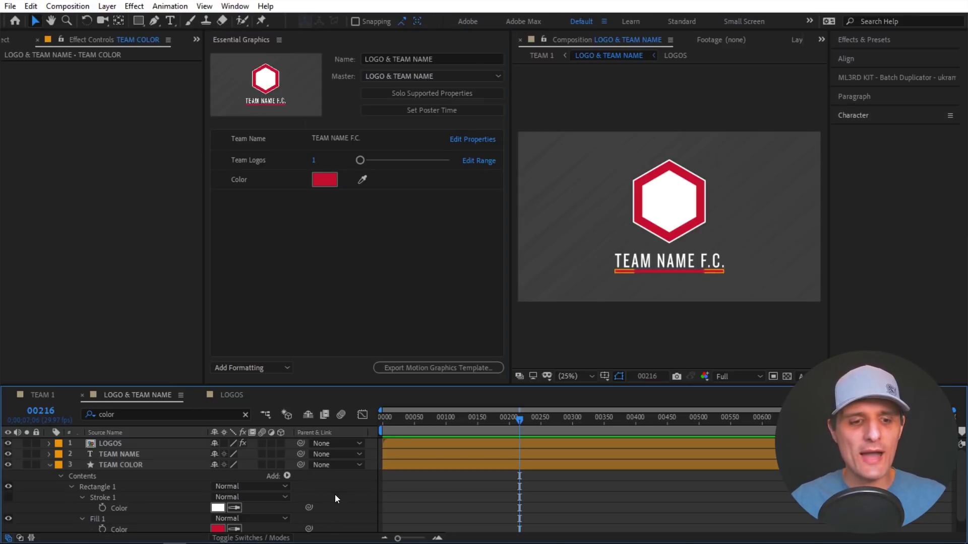
- Return to the TEAM 1 comp and expand the Master Properties of the LOGO & TEAM NAME layer
key(Tab)
click(255, 496)
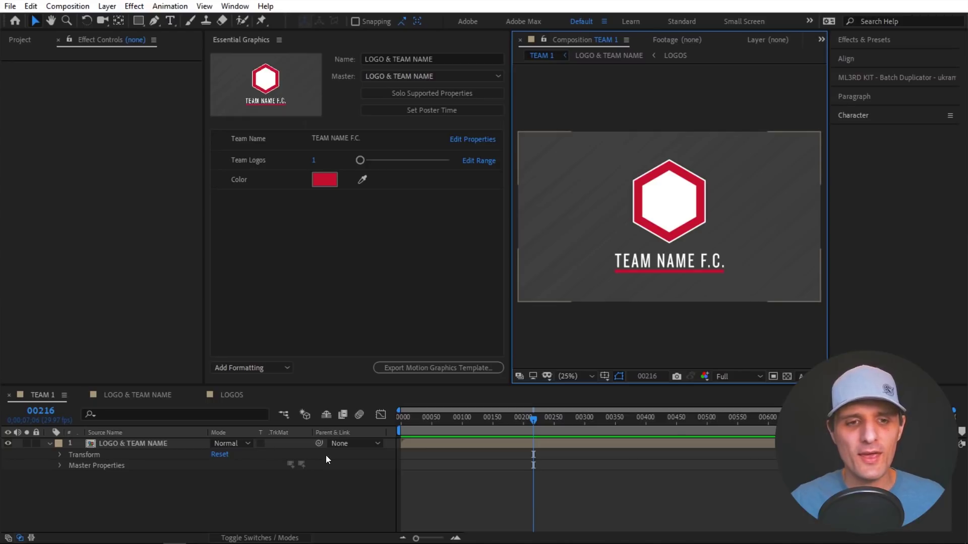
click(107, 465)
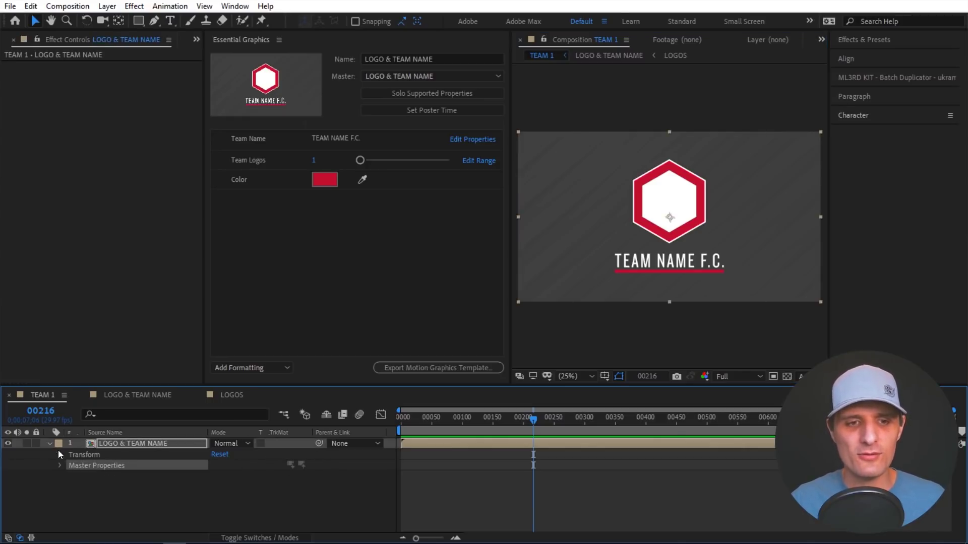
click(49, 443)
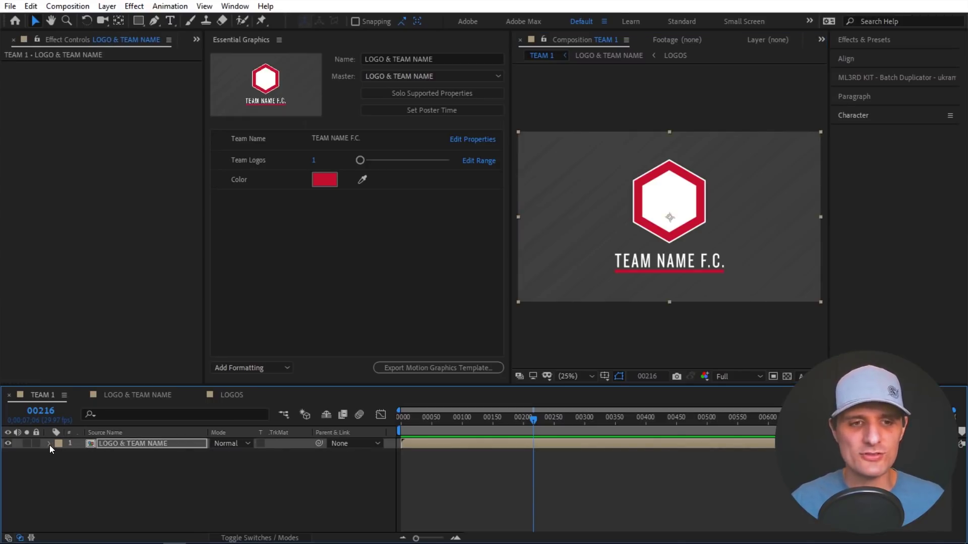
click(50, 444)
click(85, 472)
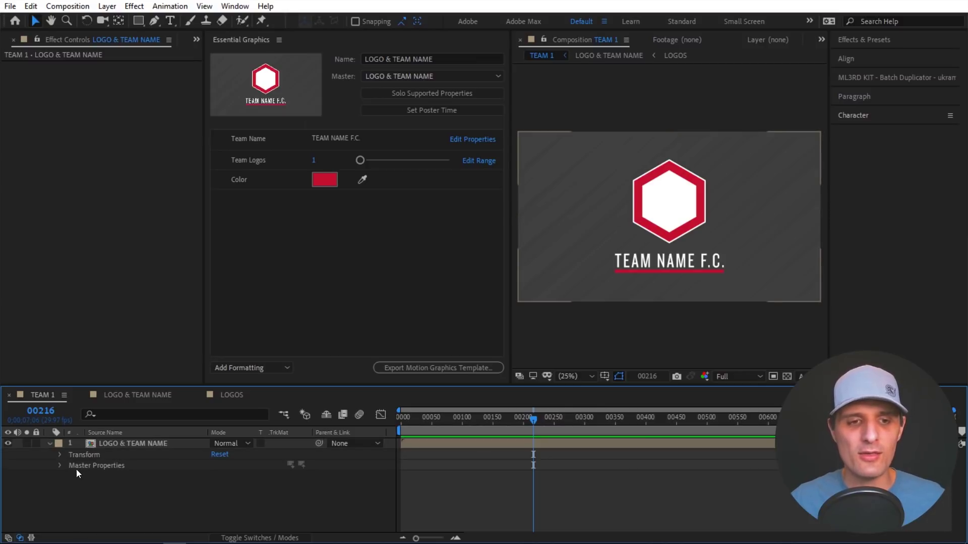
click(114, 467)
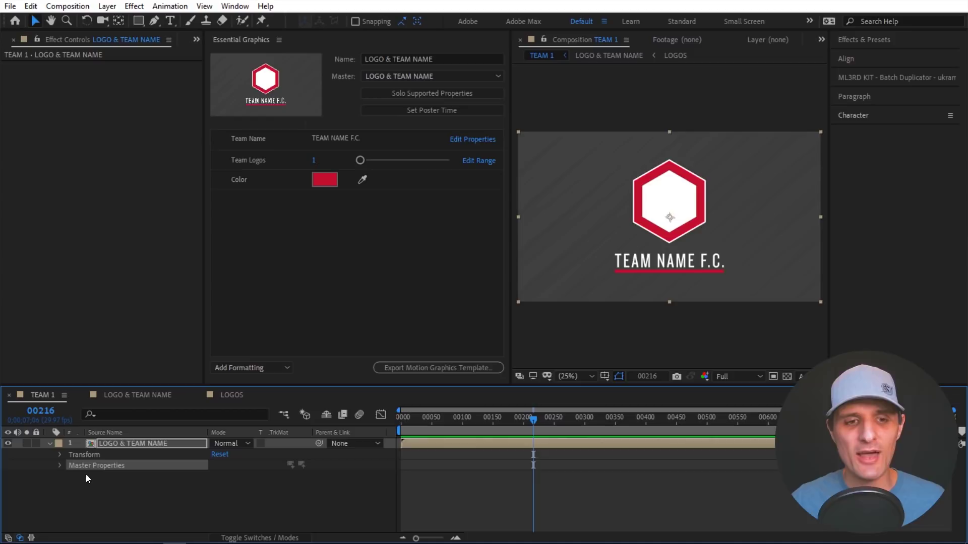
click(60, 466)
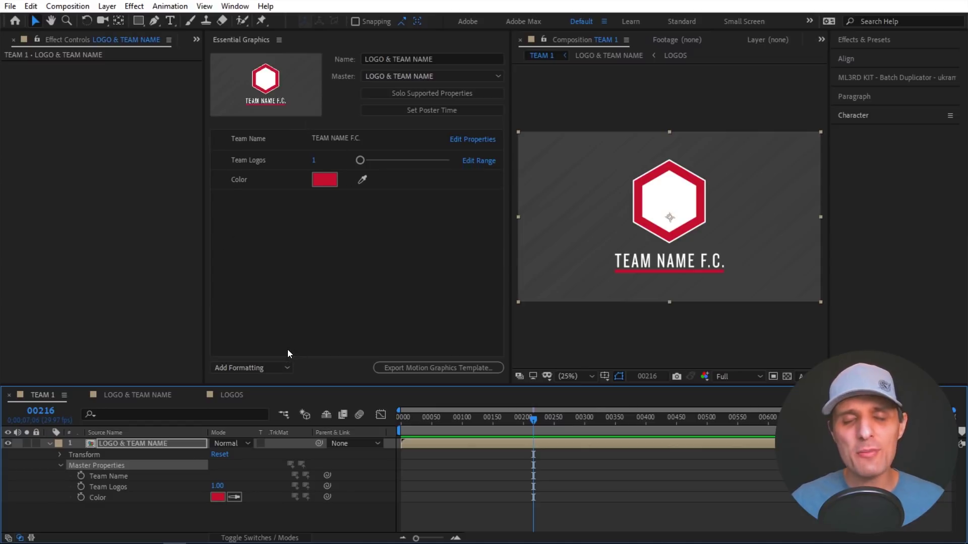
- Override the Team Name master property with the expression "SOCCER F.C." and scrub the timeline to check the text
click(119, 478)
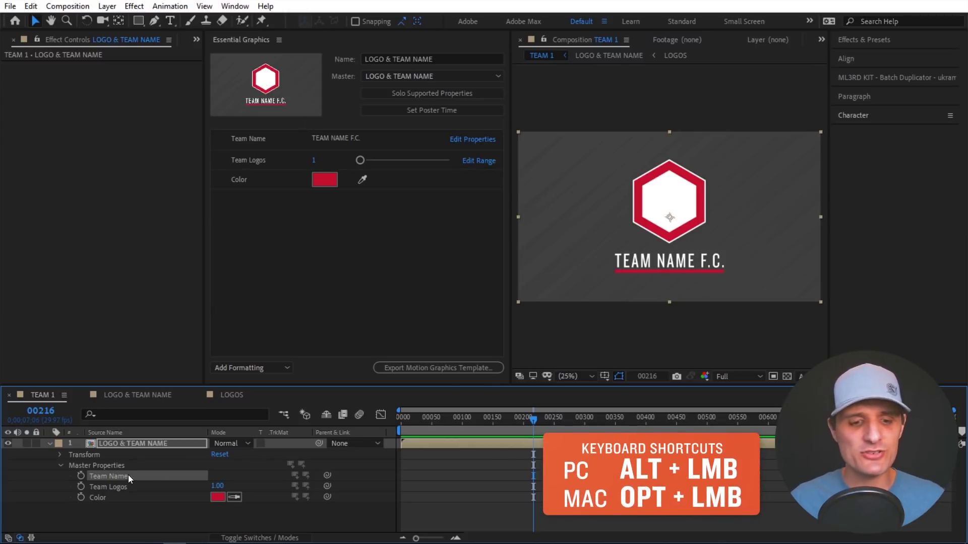
alt+click(81, 477)
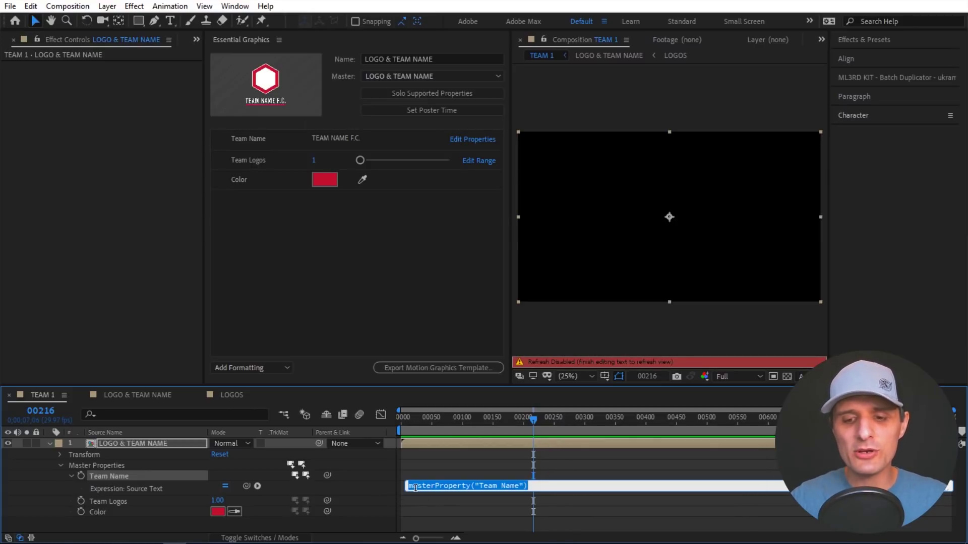
text(")
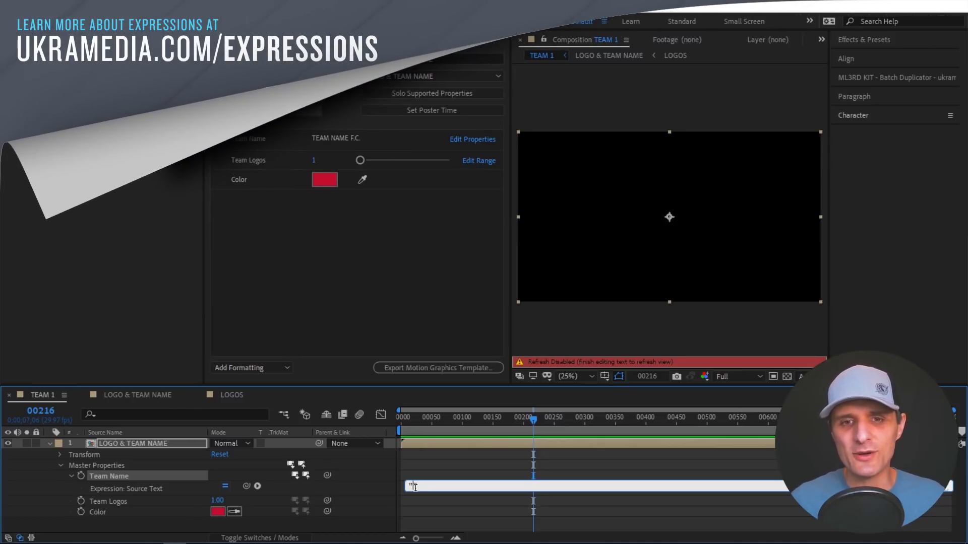
text(SOCCER F.)
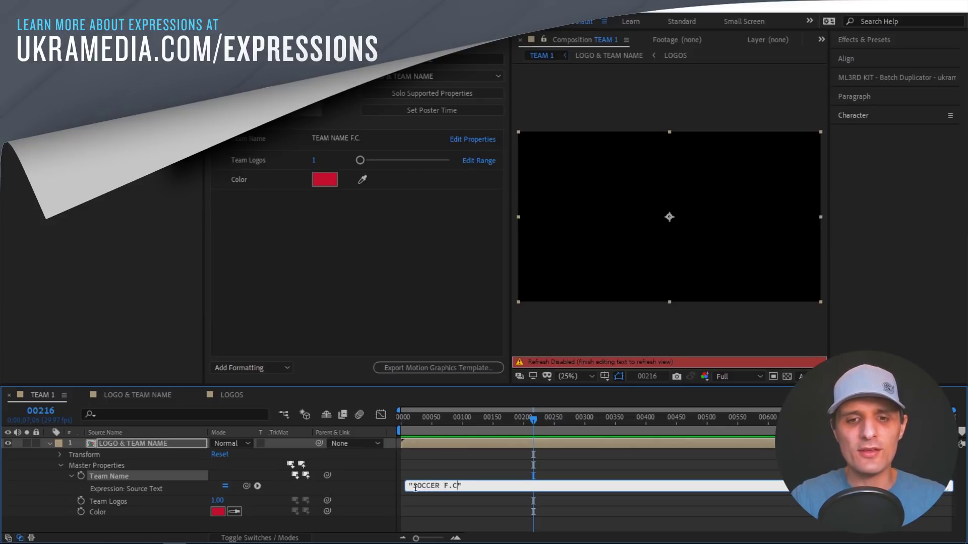
text(C.)
click(392, 468)
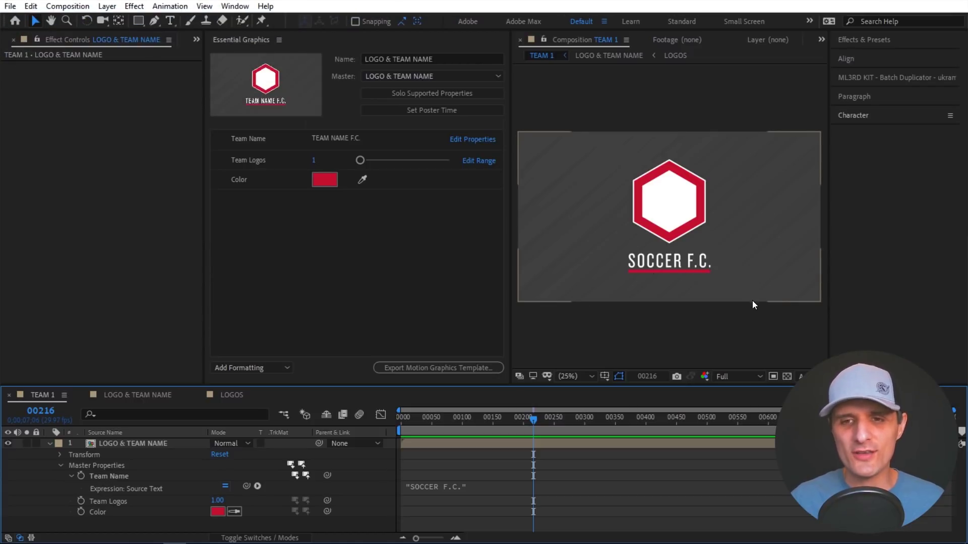
drag(438, 432, 485, 428)
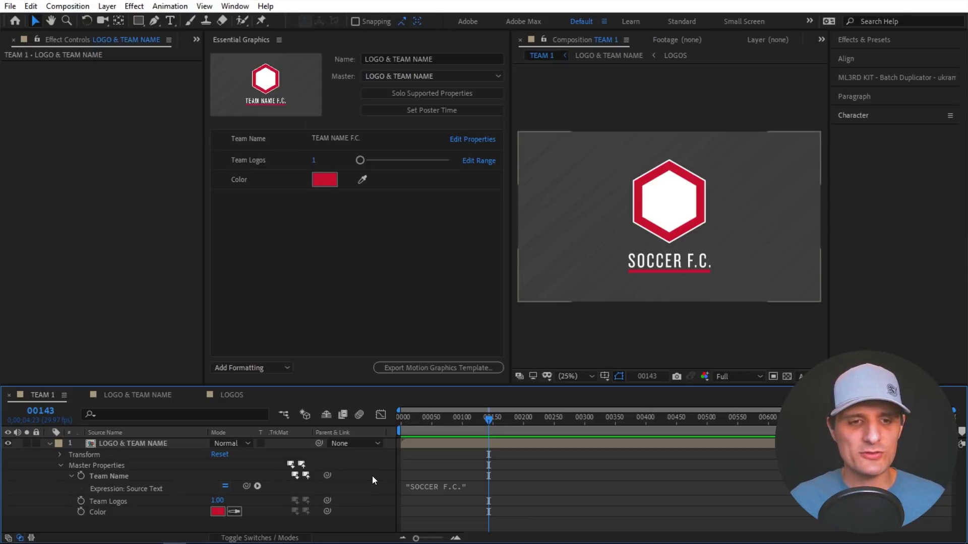
- Set the Team Logos master property to 4 in TEAM 1
click(218, 500)
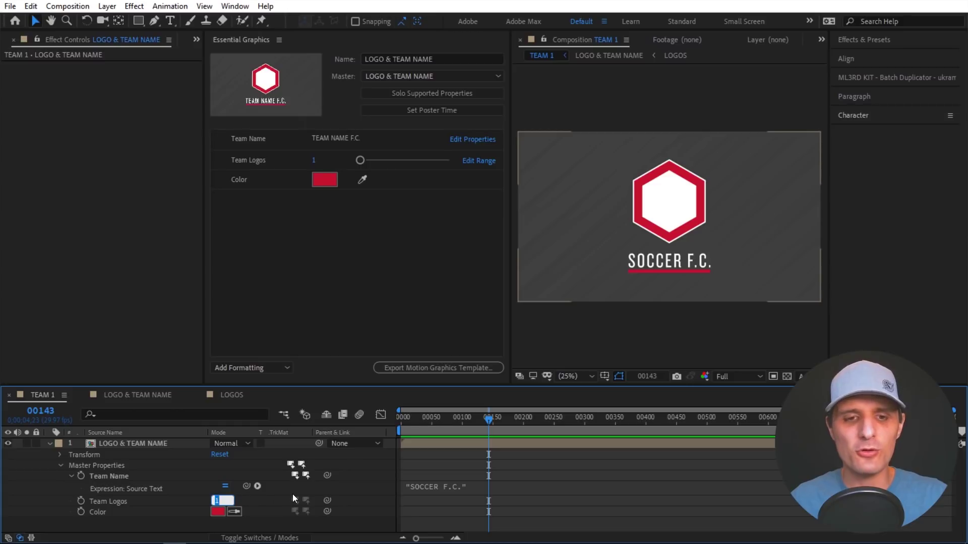
text(4)
key(Return)
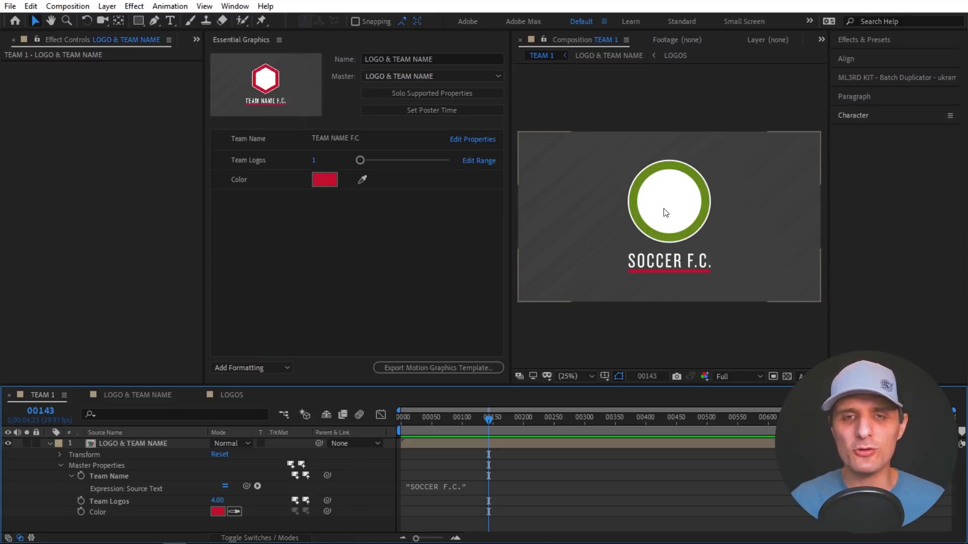
- Set the Color master property to green sampled from the logo's ring, then select the LOGO & TEAM NAME layer
click(234, 512)
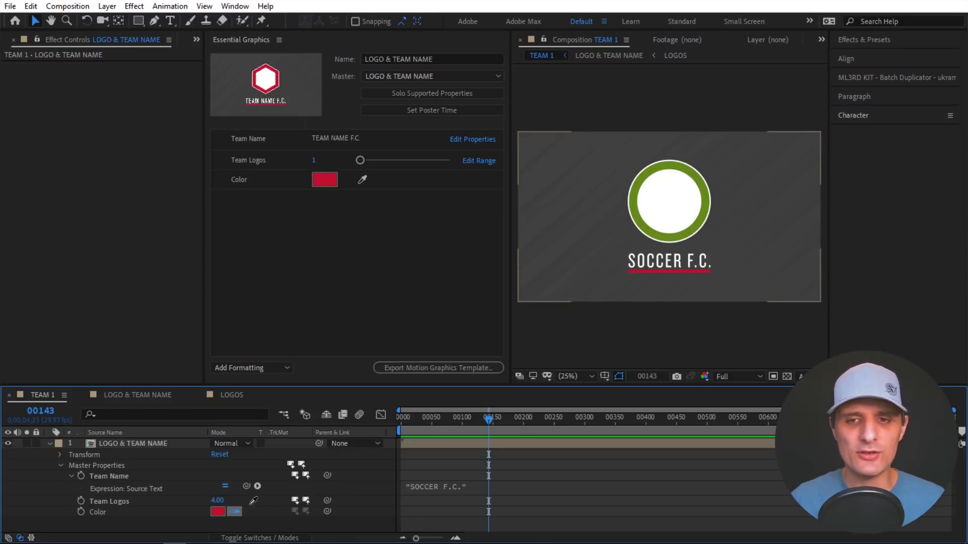
click(707, 230)
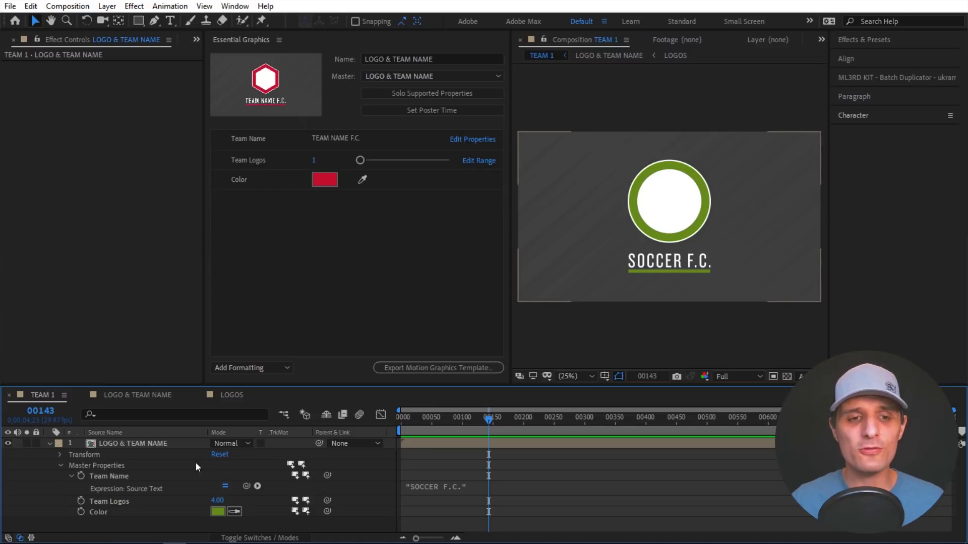
click(169, 443)
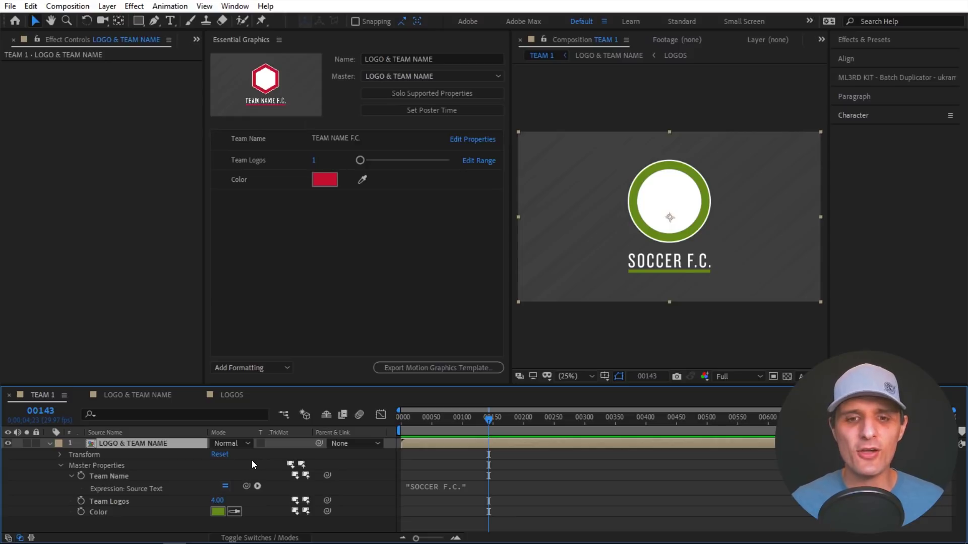
- Open the LOGO & TEAM NAME precomp from its layer to check the original design, and return to TEAM 1
double_click(433, 445)
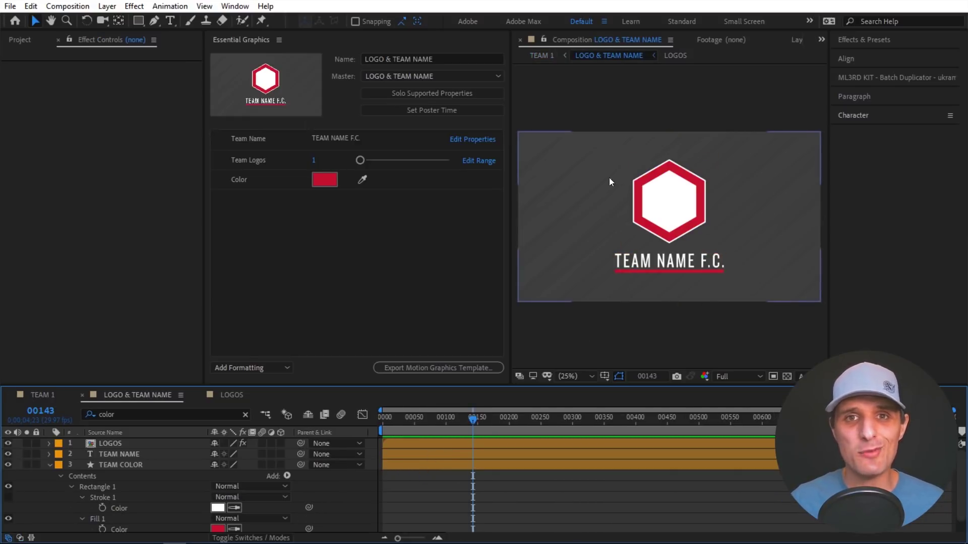
key(Tab)
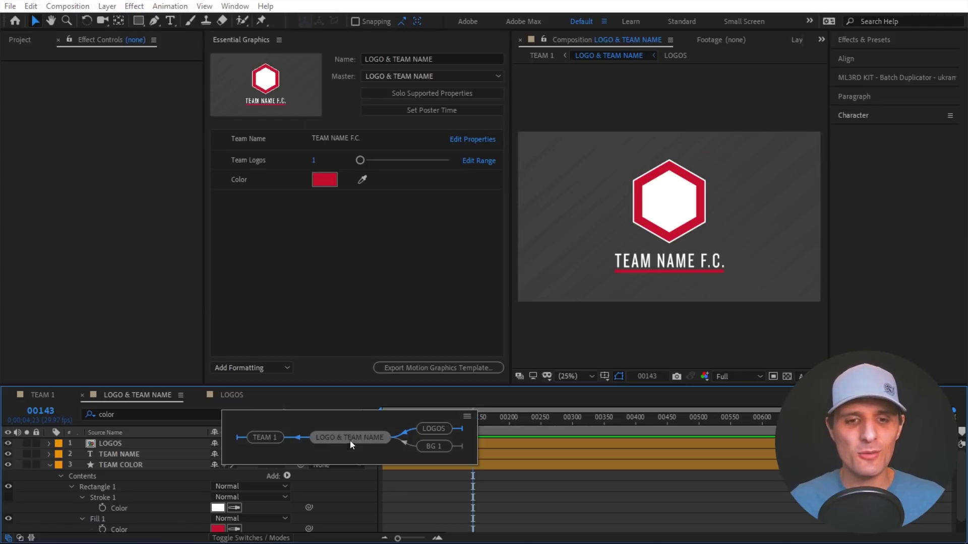
click(274, 440)
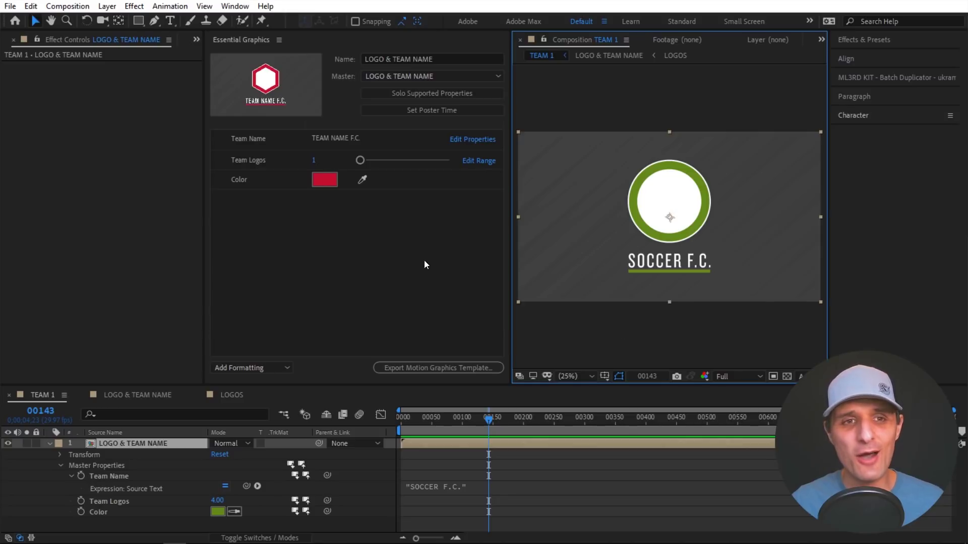
- Duplicate the TEAM 1 comp in the project, open the copy and close the Essential Graphics panel
key(ctrl+0)
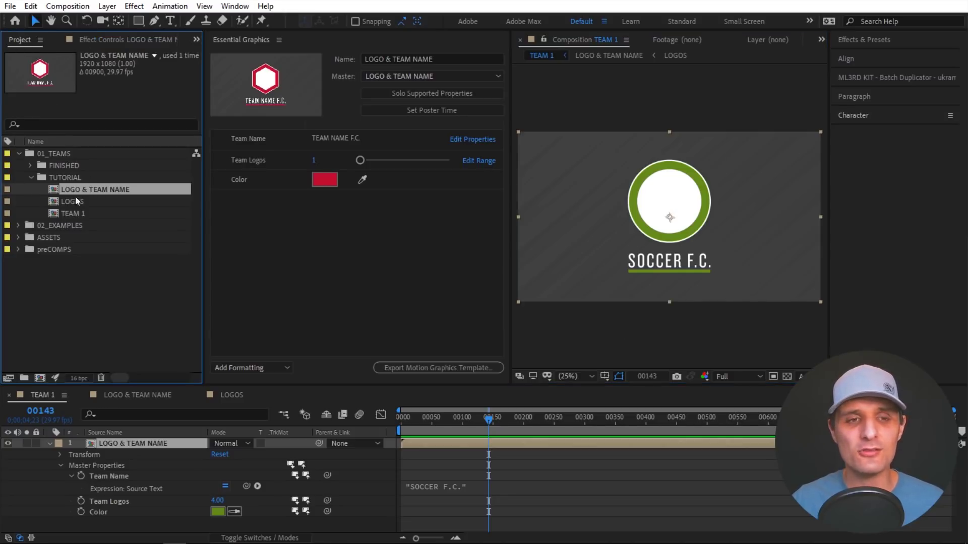
click(88, 218)
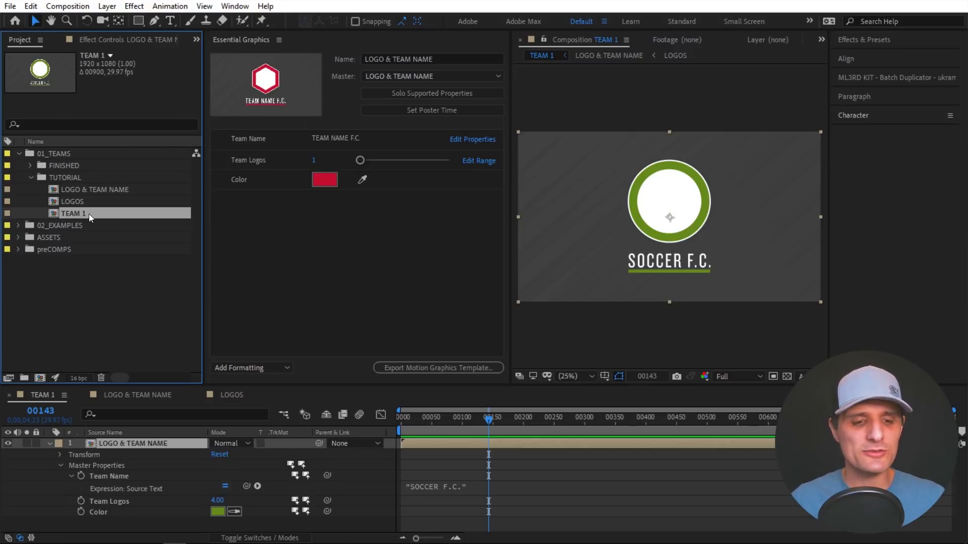
key(ctrl+d)
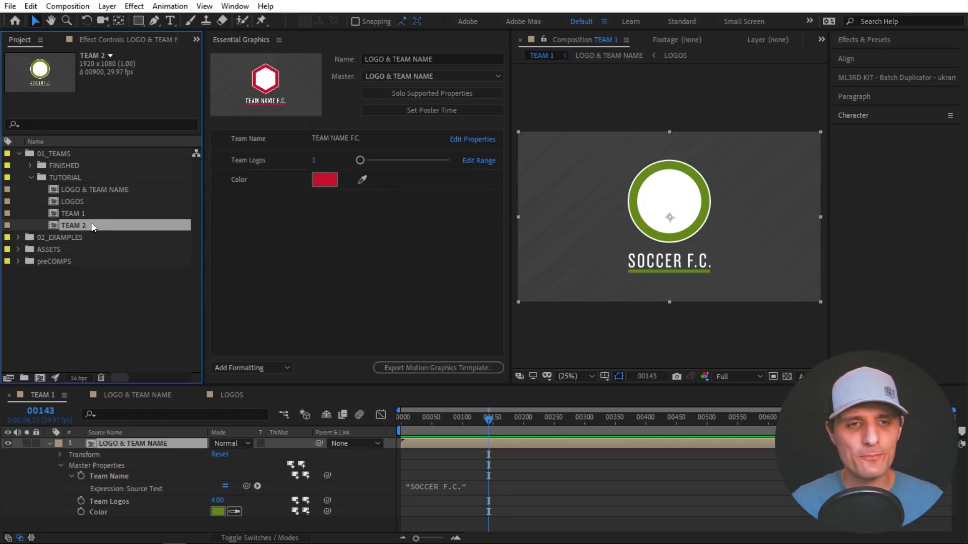
double_click(92, 225)
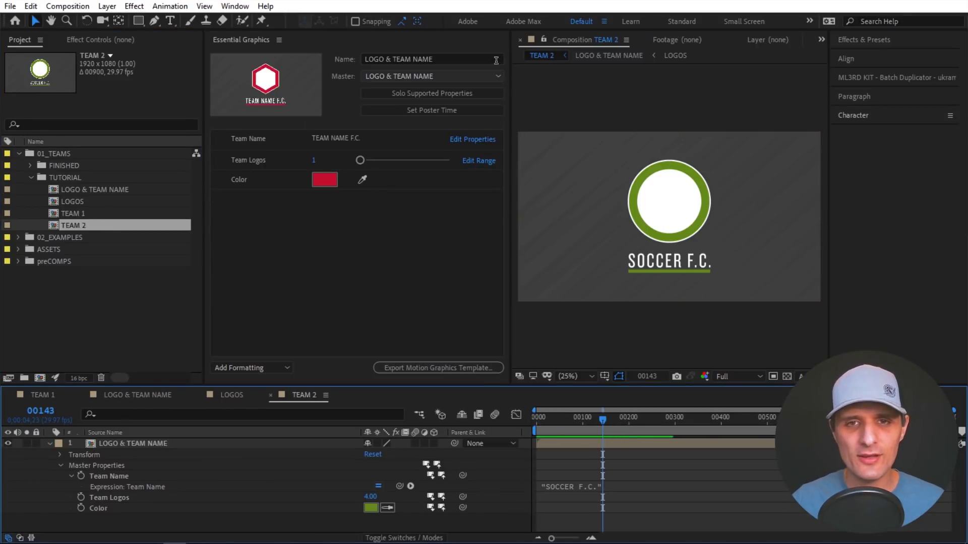
click(278, 40)
click(312, 46)
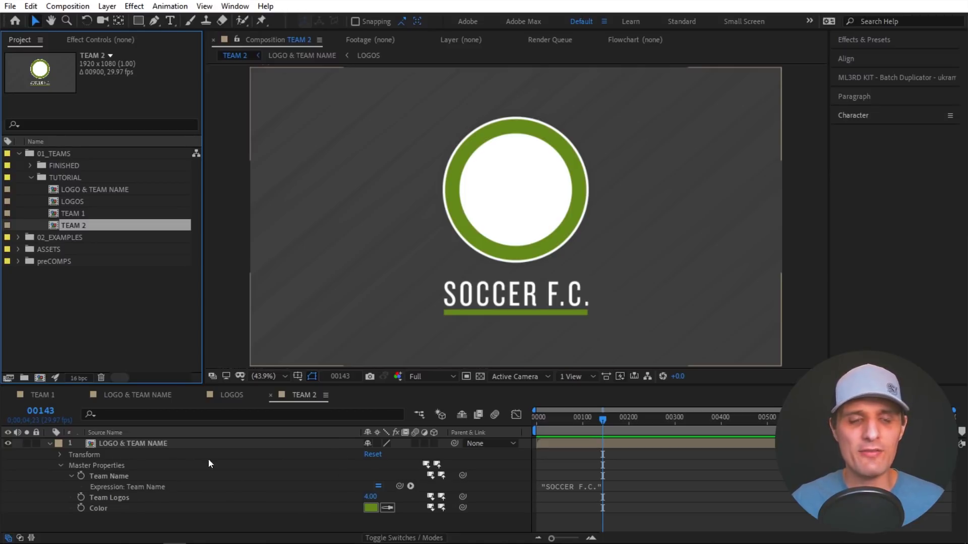
- Change the Team Name master property expression in TEAM 2 to "UNITED F.C."
click(574, 487)
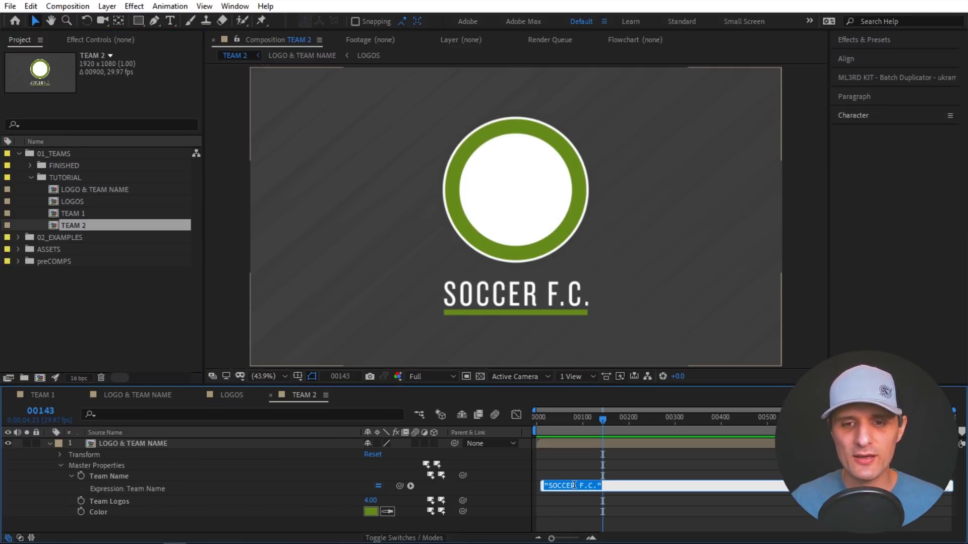
drag(575, 486, 547, 485)
text(U)
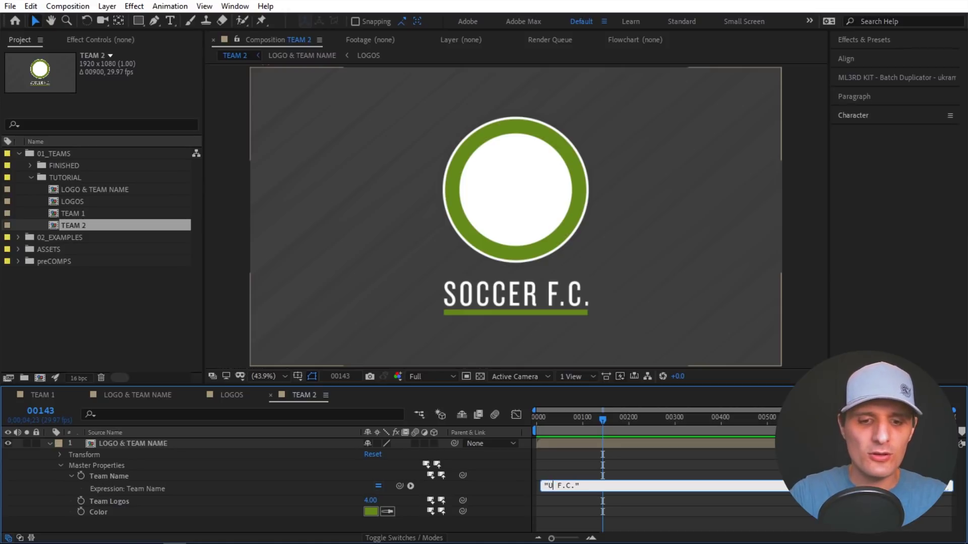
text(NITED)
click(512, 483)
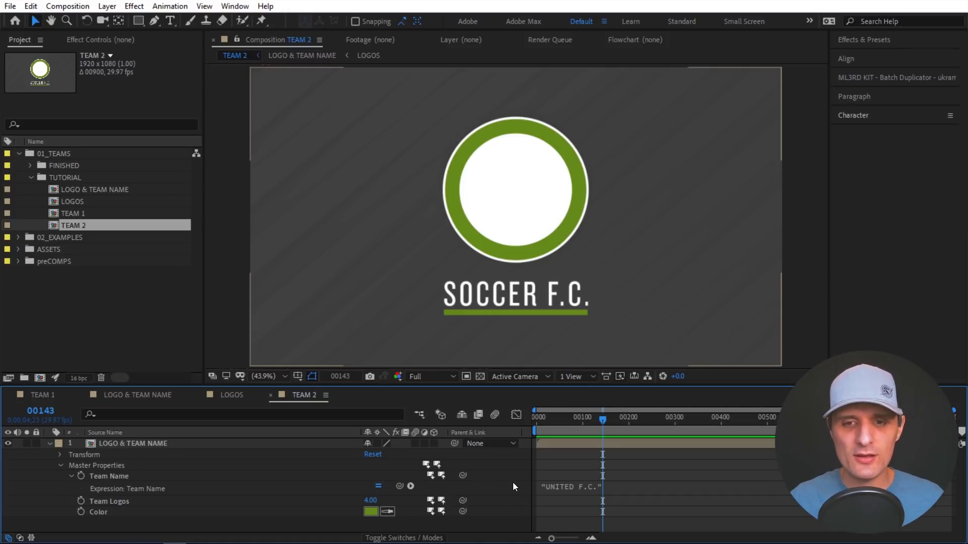
- Set the Team Logos master property to 5 in TEAM 2 and sample the Color from the shield's gold border
click(370, 500)
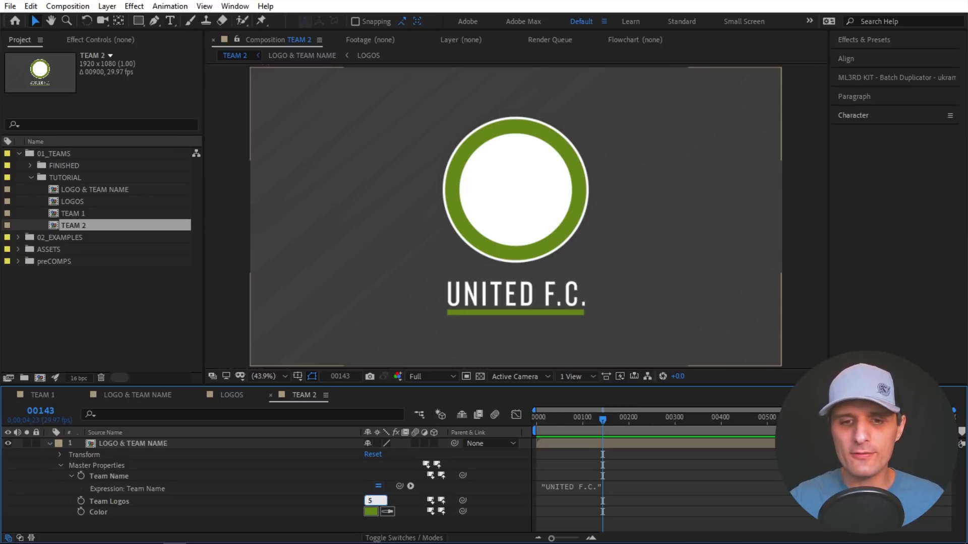
text(5)
click(498, 501)
click(387, 512)
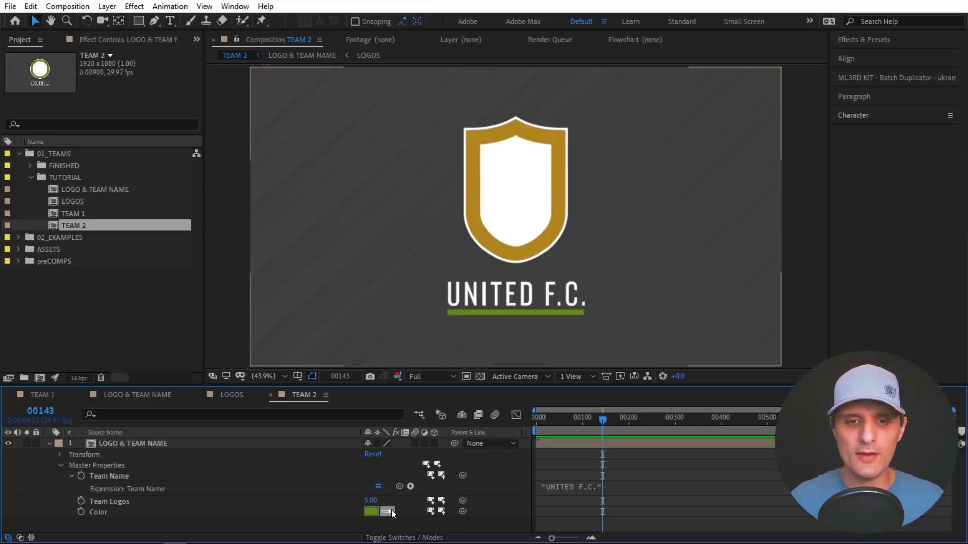
click(514, 251)
click(507, 482)
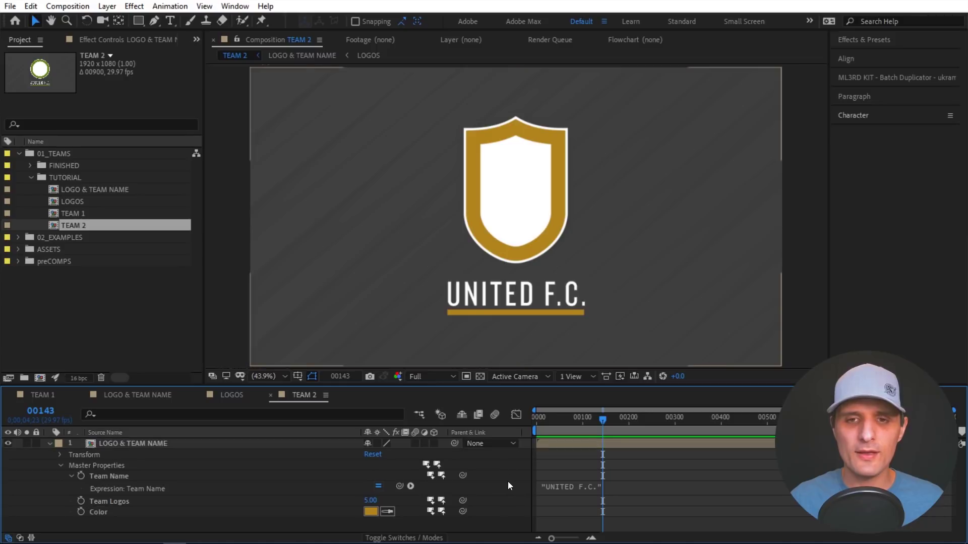
- Compare the TEAM 1 and TEAM 2 comps and highlight the LOGOS and LOGO & TEAM NAME precomps they share
click(92, 229)
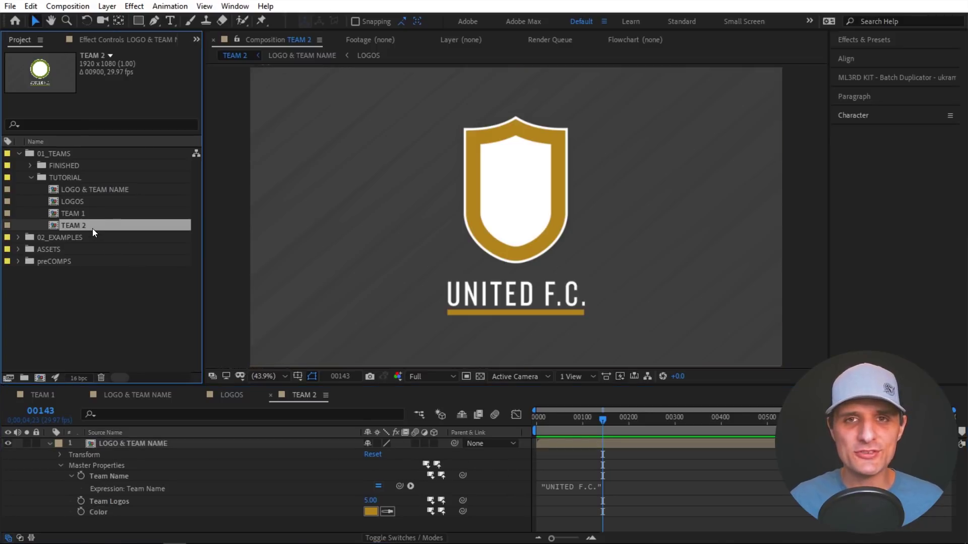
click(82, 200)
shift+click(89, 189)
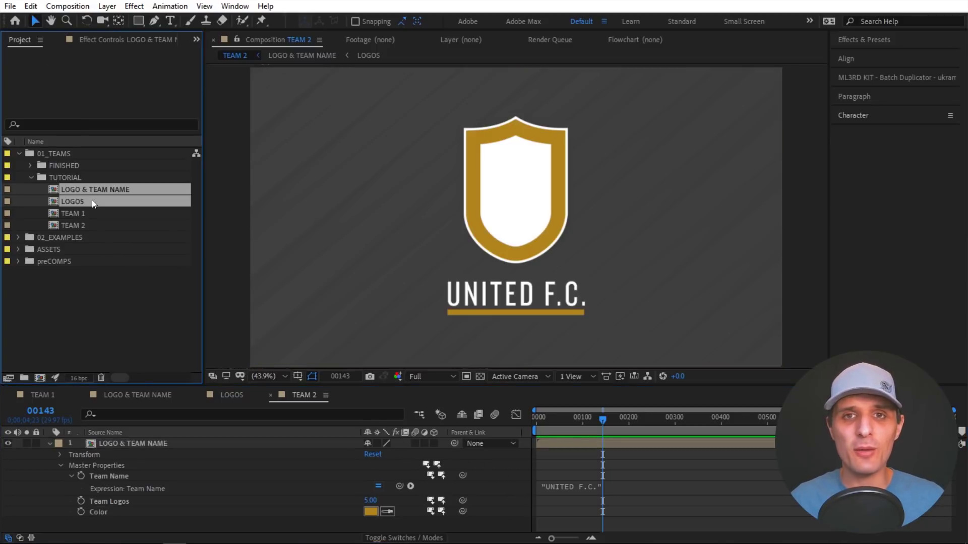
click(83, 225)
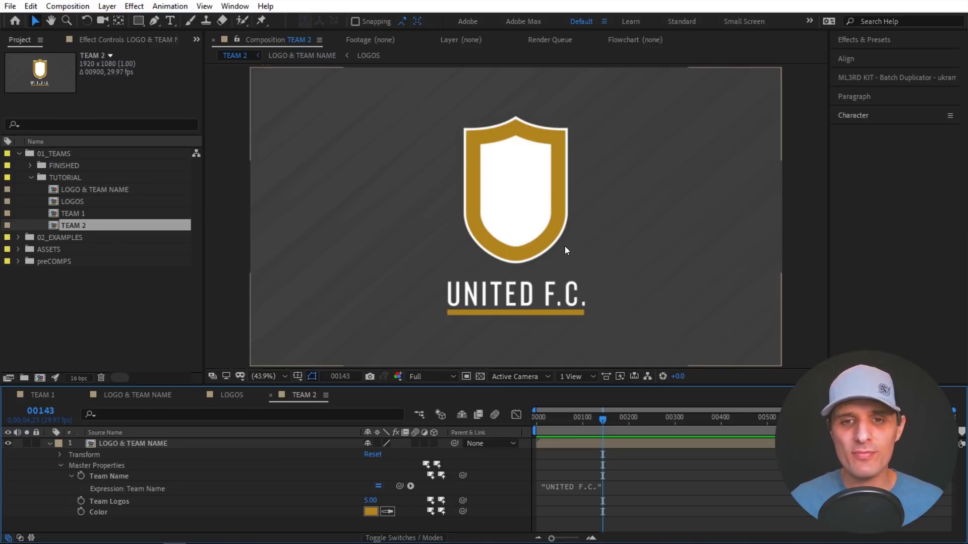
double_click(78, 214)
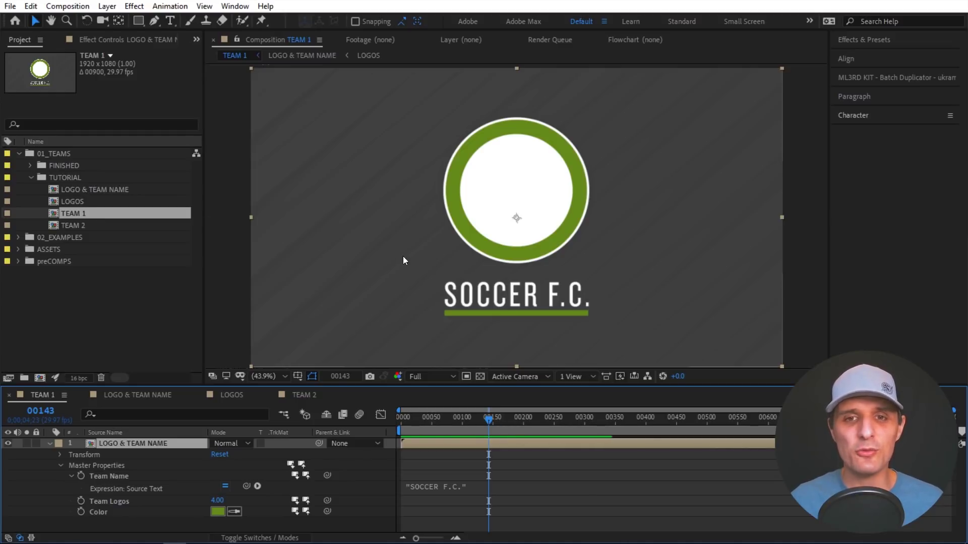
double_click(69, 225)
double_click(89, 213)
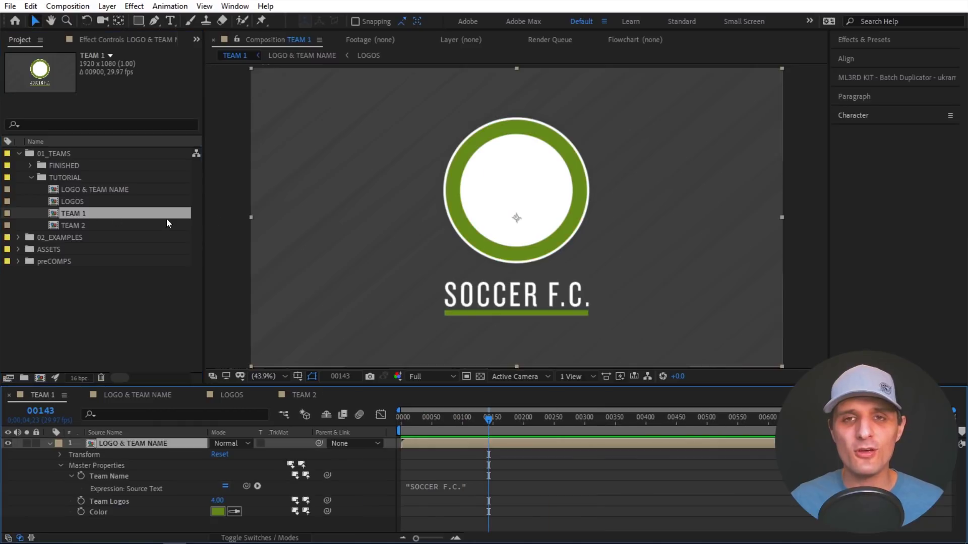
click(92, 199)
shift+click(93, 190)
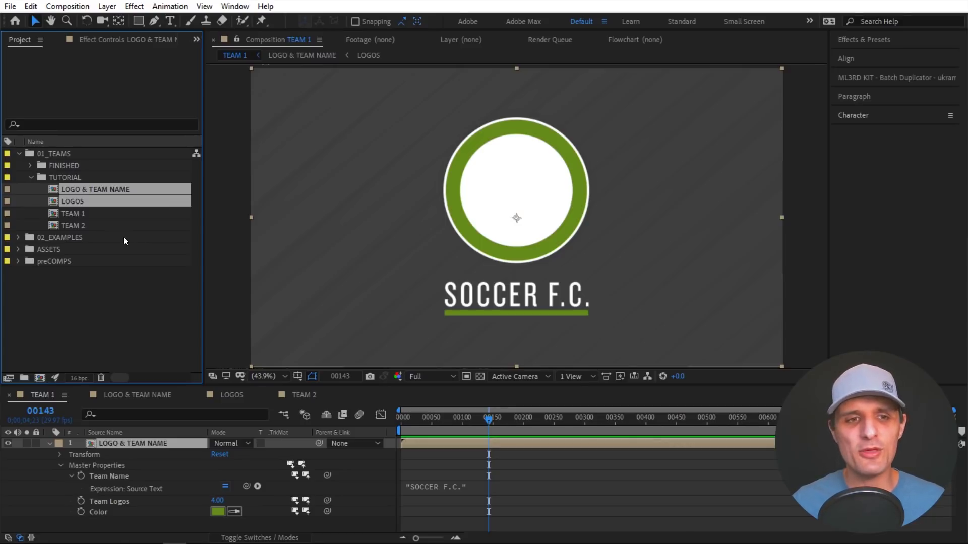
double_click(84, 215)
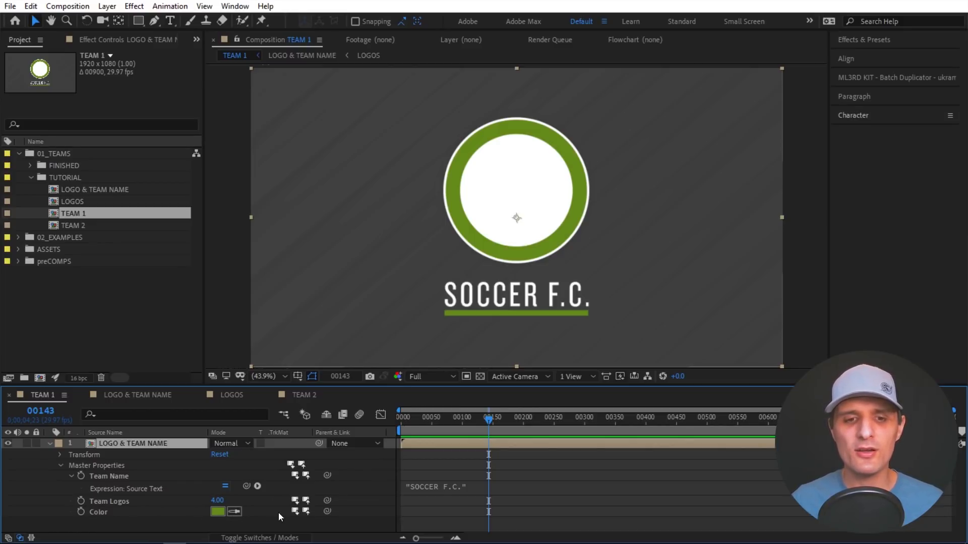
- Open the shared LOGO & TEAM NAME precomp from TEAM 1, view its place in the comp flow and go back to TEAM 1
double_click(428, 445)
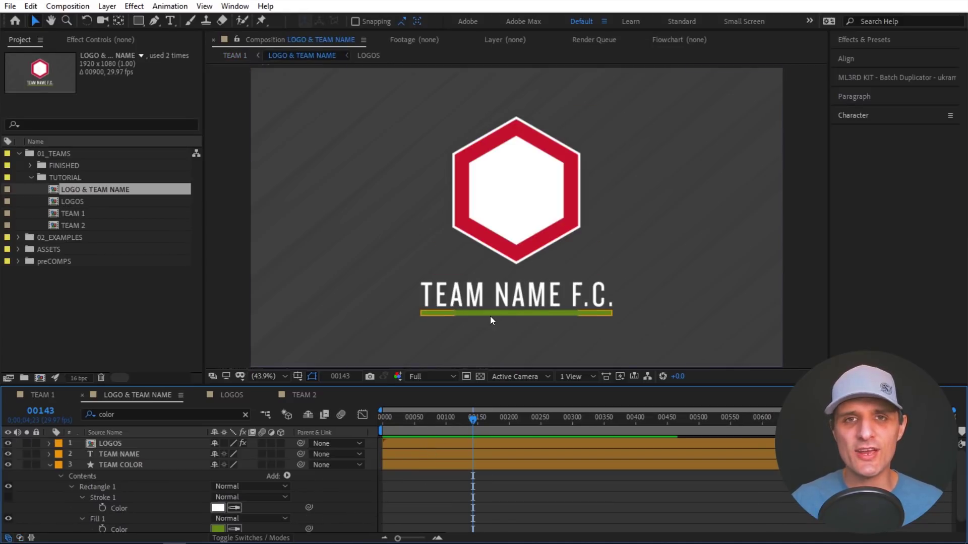
key(Tab)
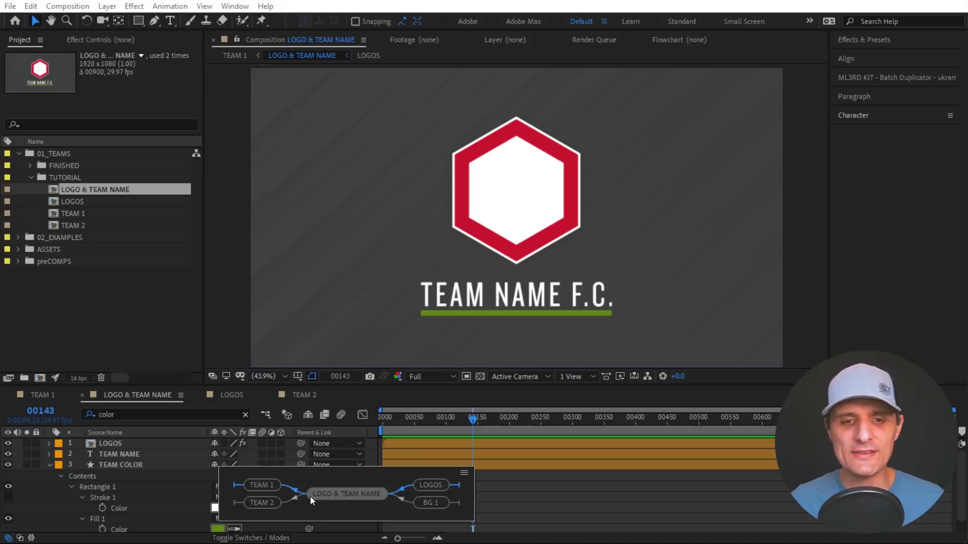
click(268, 487)
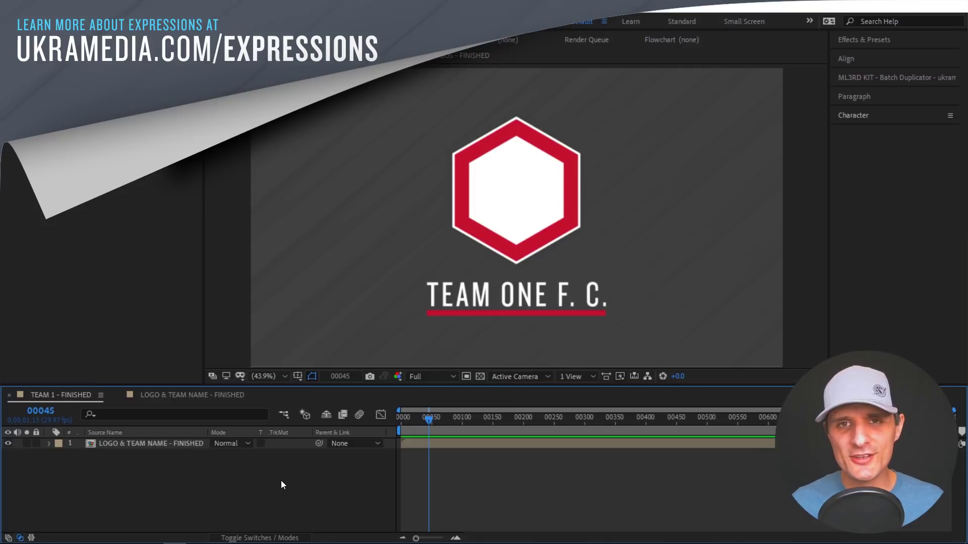
- Switch the TEAMS control of the LOGO & TEAM NAME - FINISHED layer through TEAM 3, TEAM 5, TEAM 6 and TEAM 3, ending on TEAM 4
click(177, 444)
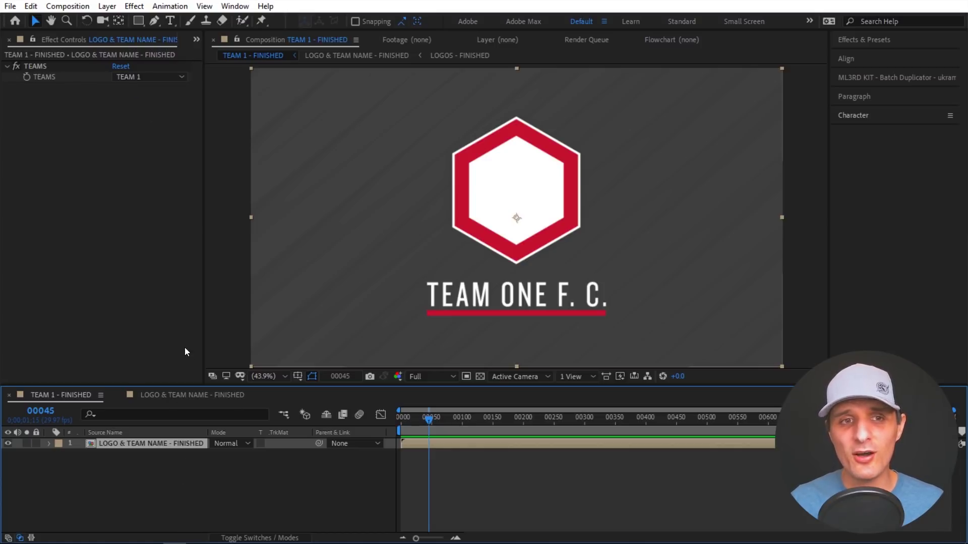
click(154, 78)
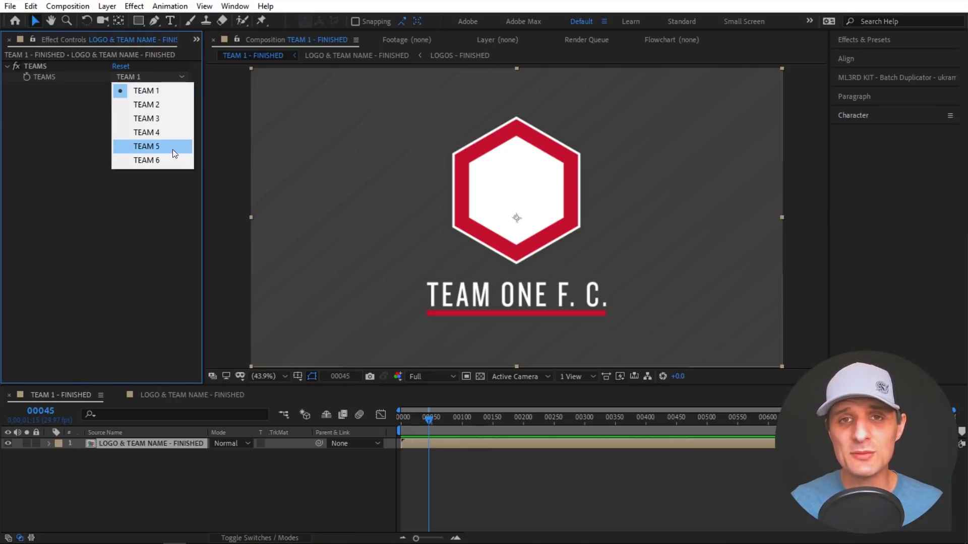
click(157, 121)
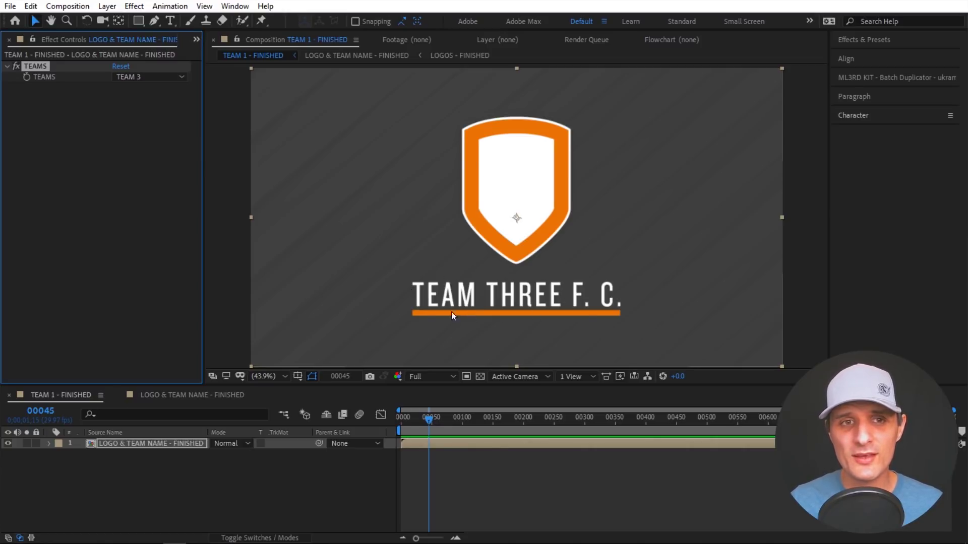
click(154, 77)
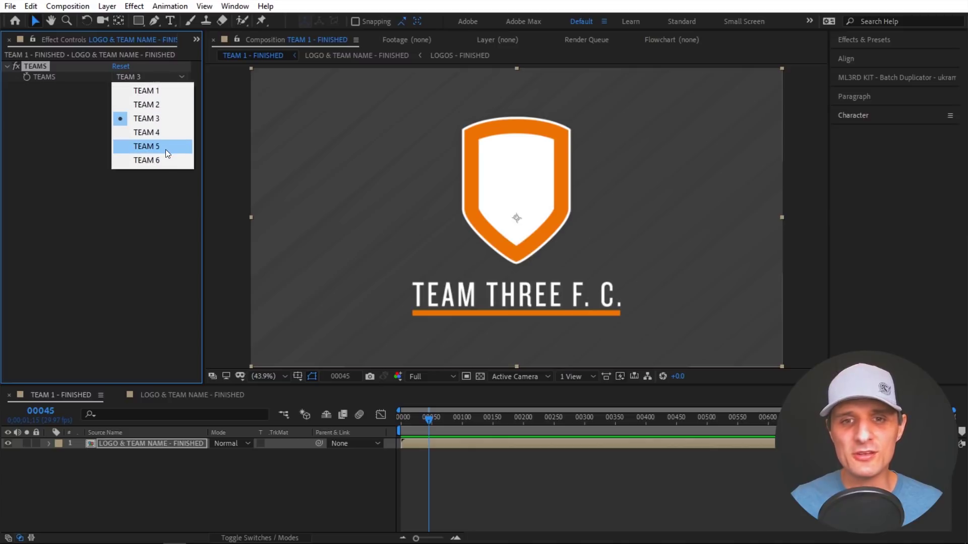
click(165, 149)
click(149, 79)
click(159, 160)
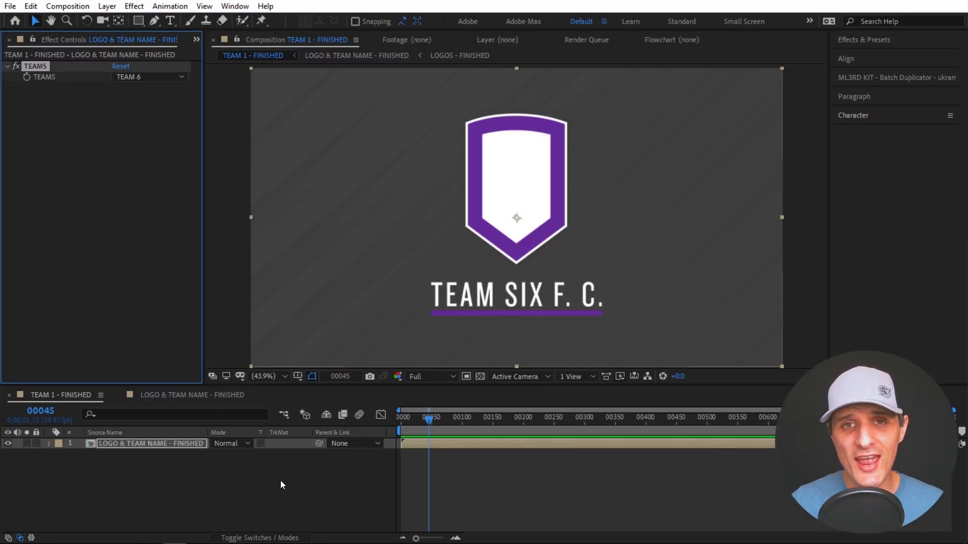
click(144, 80)
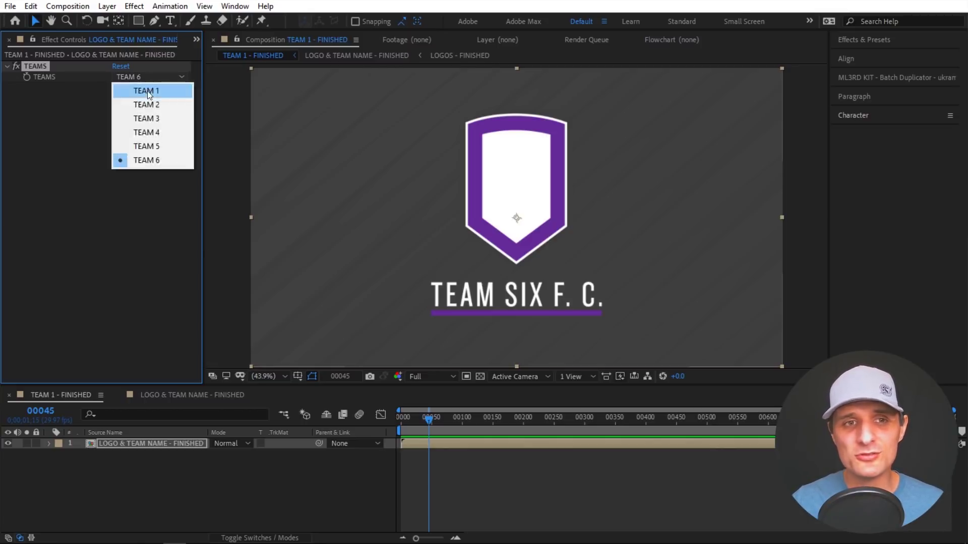
click(162, 121)
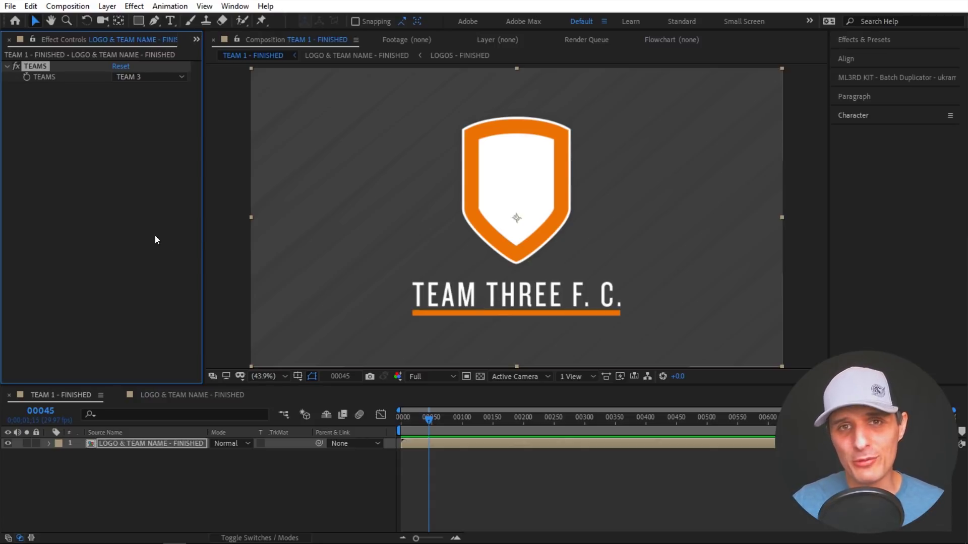
click(150, 78)
click(156, 133)
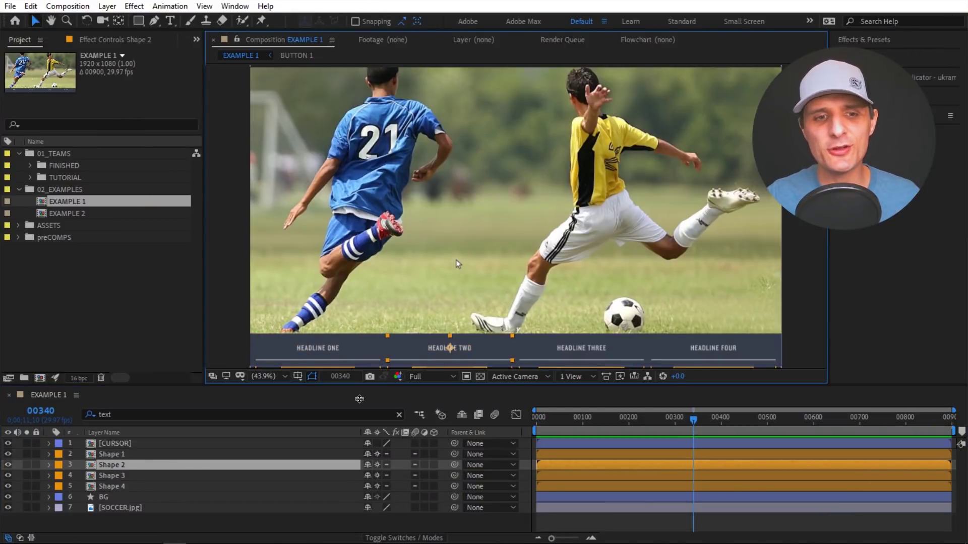
- Inspect the BUTTON 1 precomp behind the Shape 2 layer, return to EXAMPLE 1 and select the CURSOR layer
double_click(141, 465)
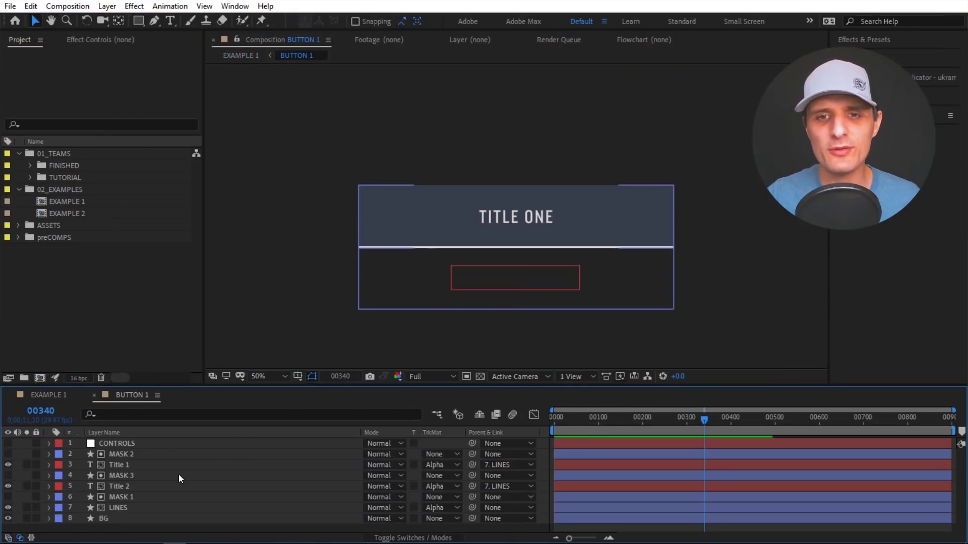
key(Tab)
click(147, 462)
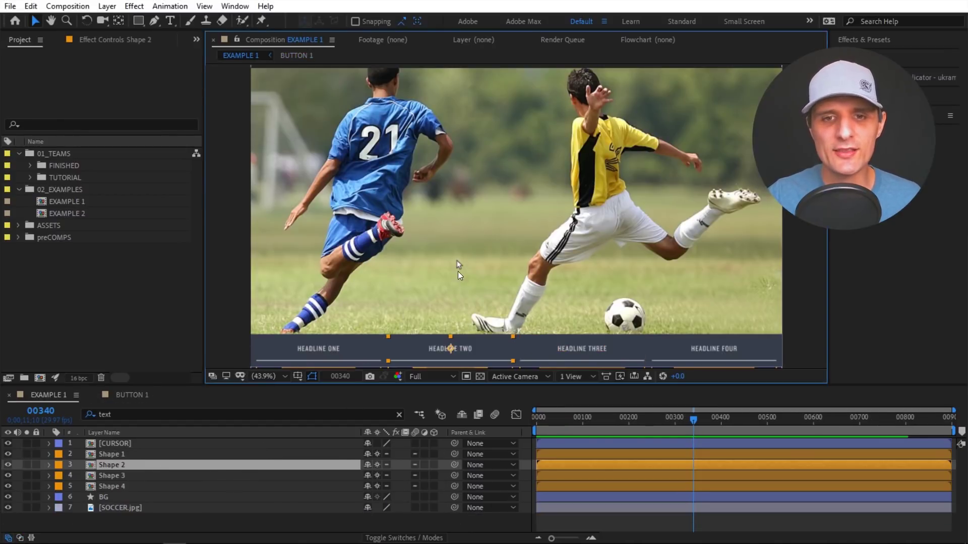
click(459, 267)
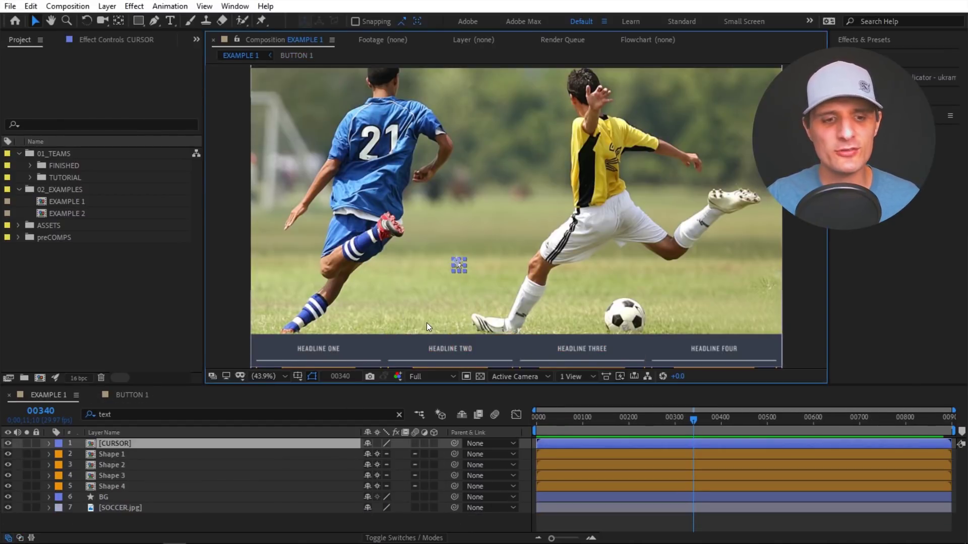
- Enlarge the EXAMPLE 1 preview and move the CURSOR layer on and off the headline buttons to test their hover animation
key(grave)
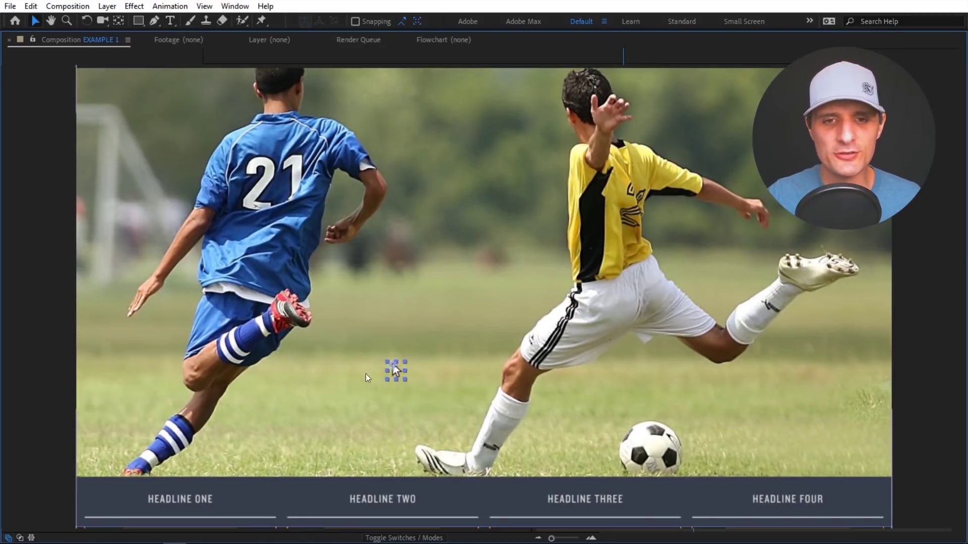
drag(387, 402, 323, 503)
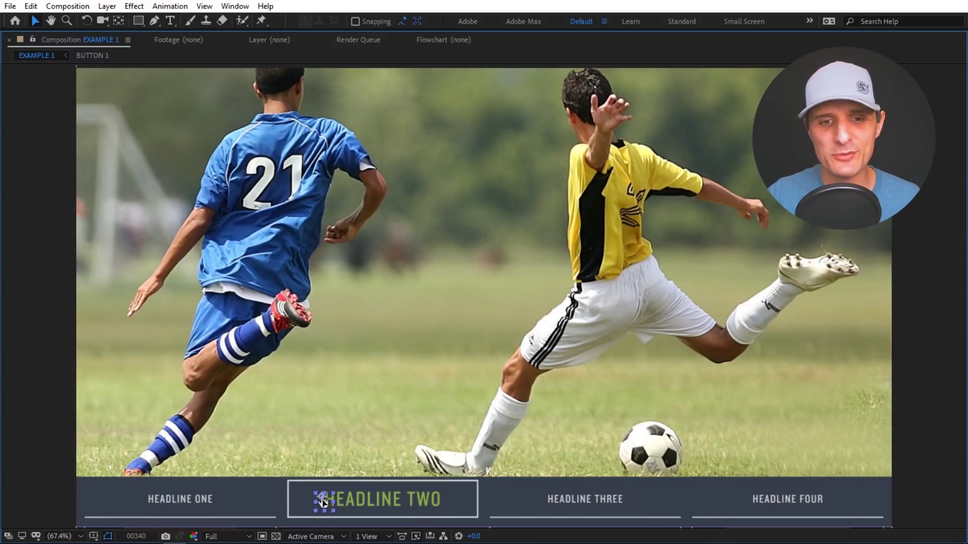
drag(322, 503, 437, 498)
drag(531, 463, 459, 499)
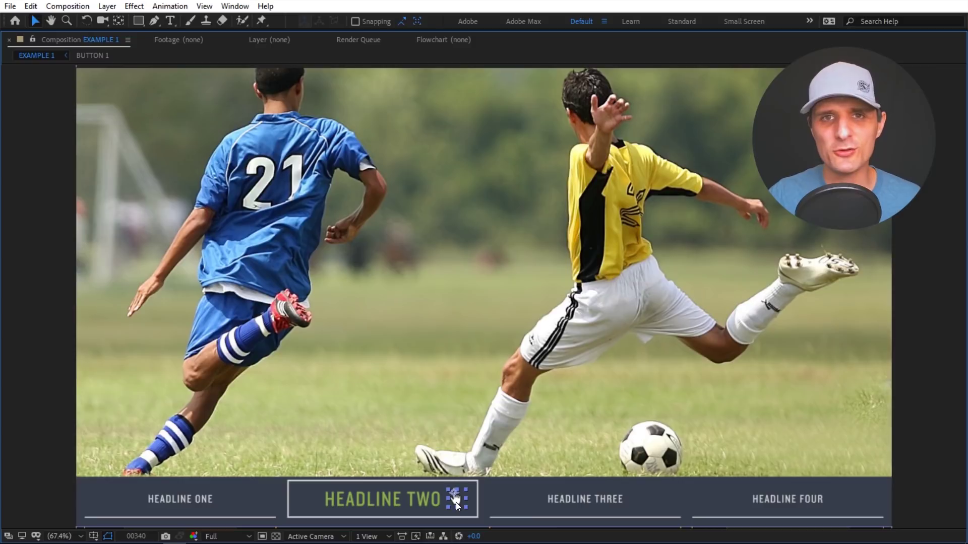
drag(455, 502, 719, 458)
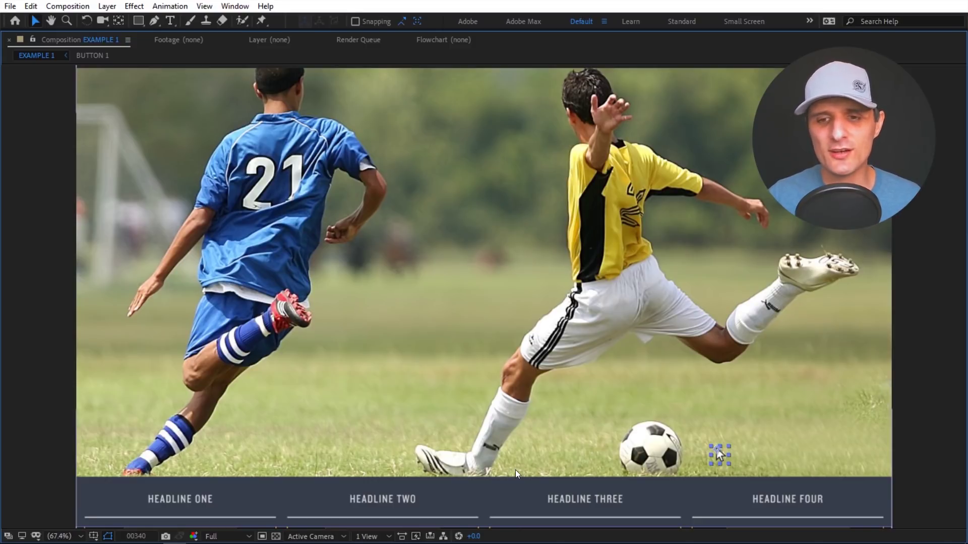
drag(721, 457, 582, 502)
drag(507, 500, 471, 436)
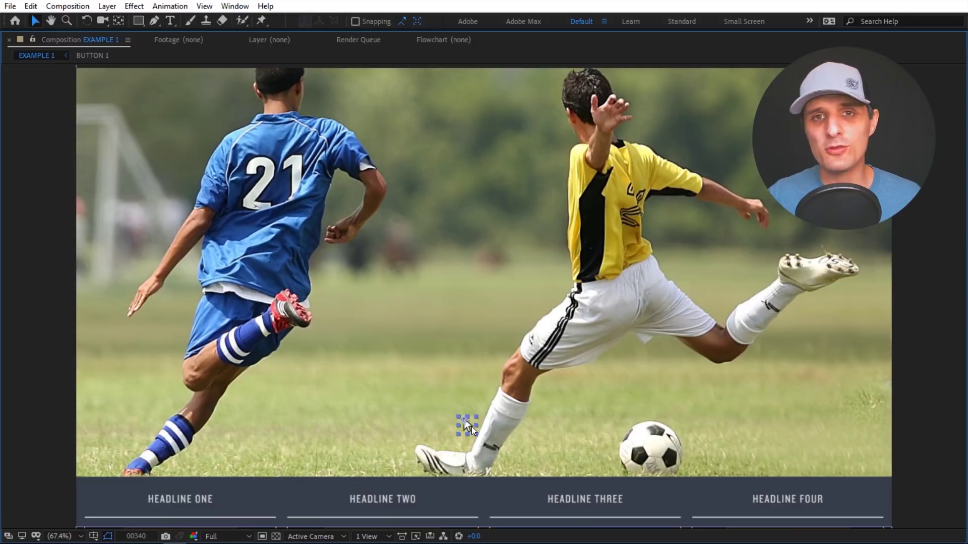
- Inspect the Arrow Cursor and Hand Cursor layers inside the CURSOR precomp and return to EXAMPLE 1
double_click(466, 425)
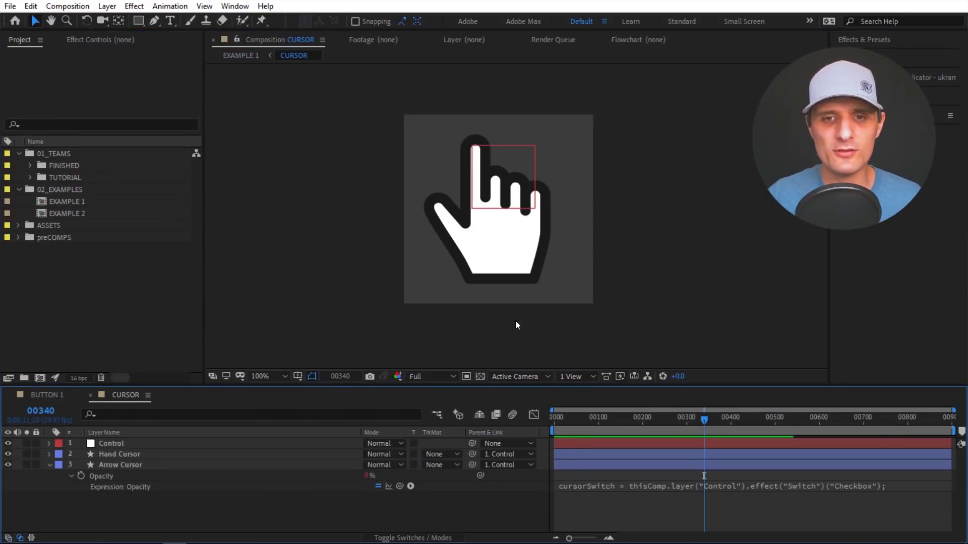
click(130, 467)
click(125, 454)
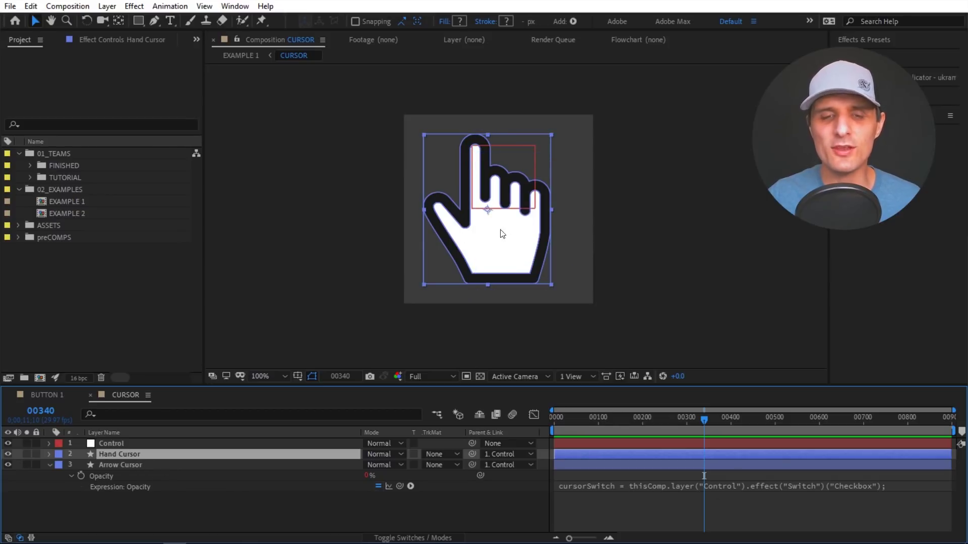
key(Tab)
click(343, 287)
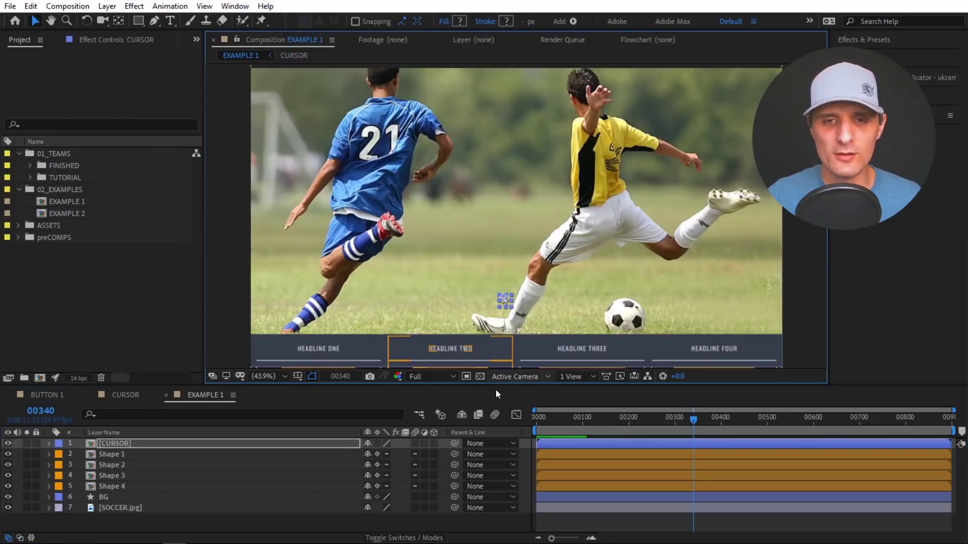
- Inspect the BUTTON 1 precomp behind the Shape 1 layer and return to EXAMPLE 1
click(152, 455)
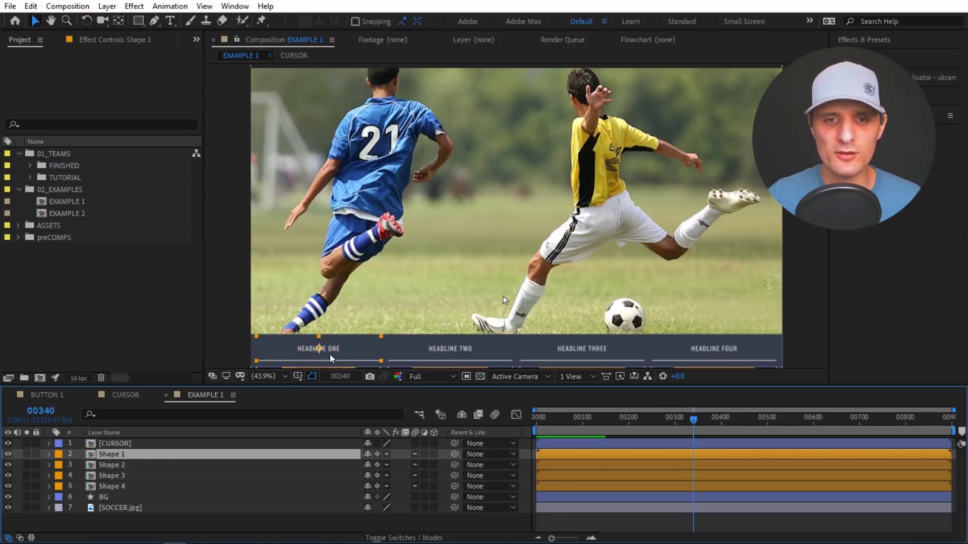
double_click(177, 456)
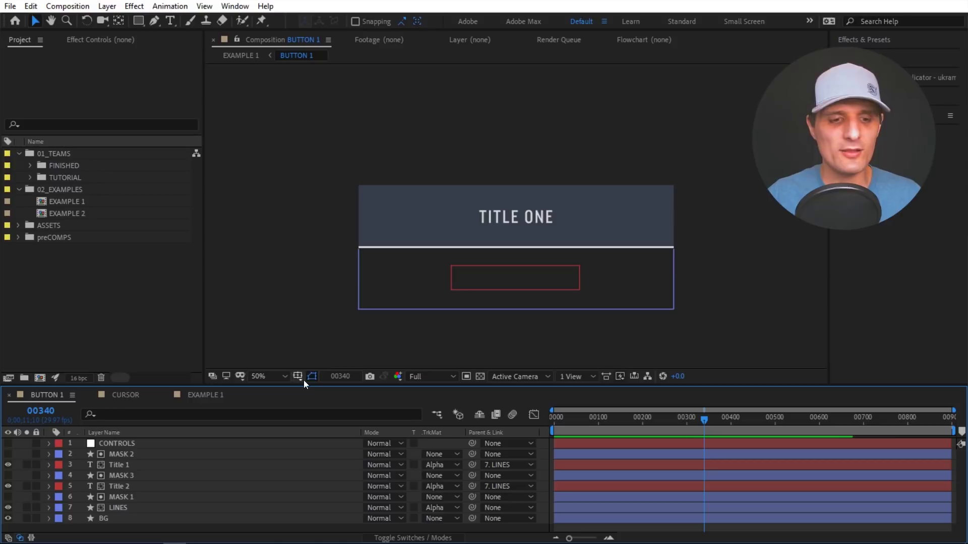
key(Tab)
click(220, 380)
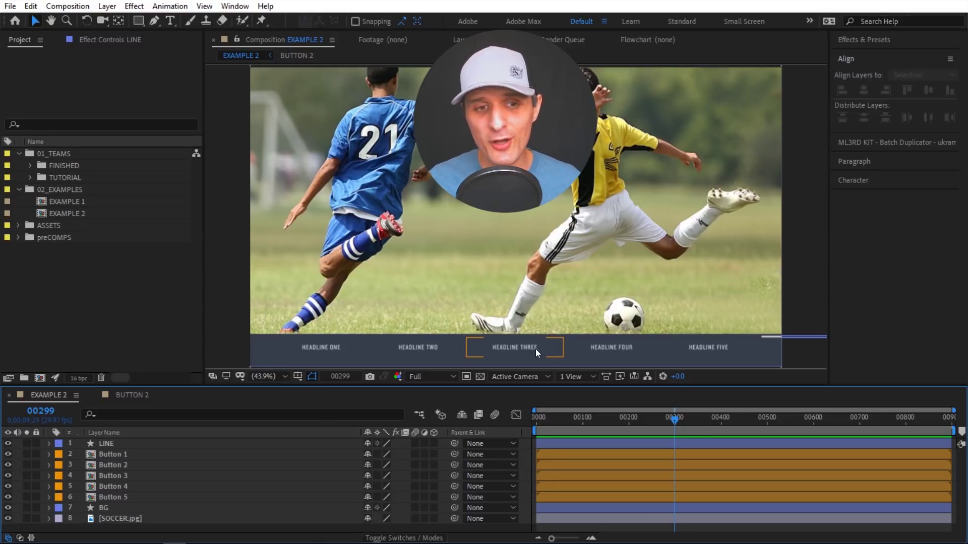
- In an enlarged EXAMPLE 2 preview, slide the LINE layer along the button bar to rest above HEADLINE FOUR, and restore the panel layout
click(160, 457)
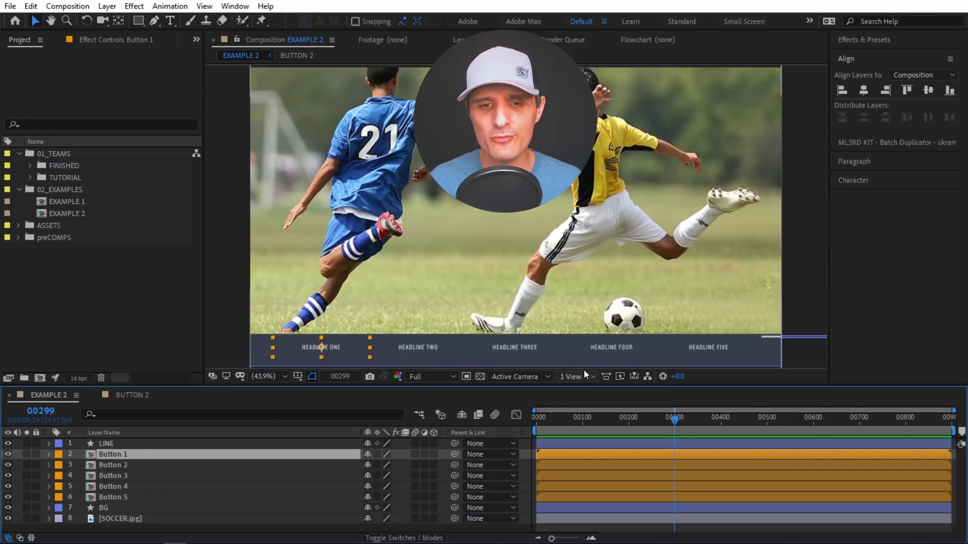
key(grave)
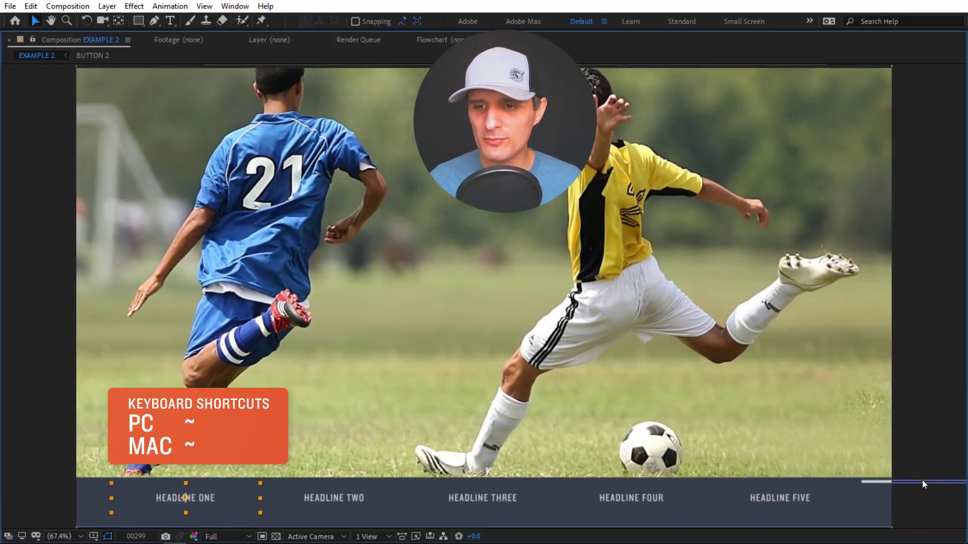
click(922, 482)
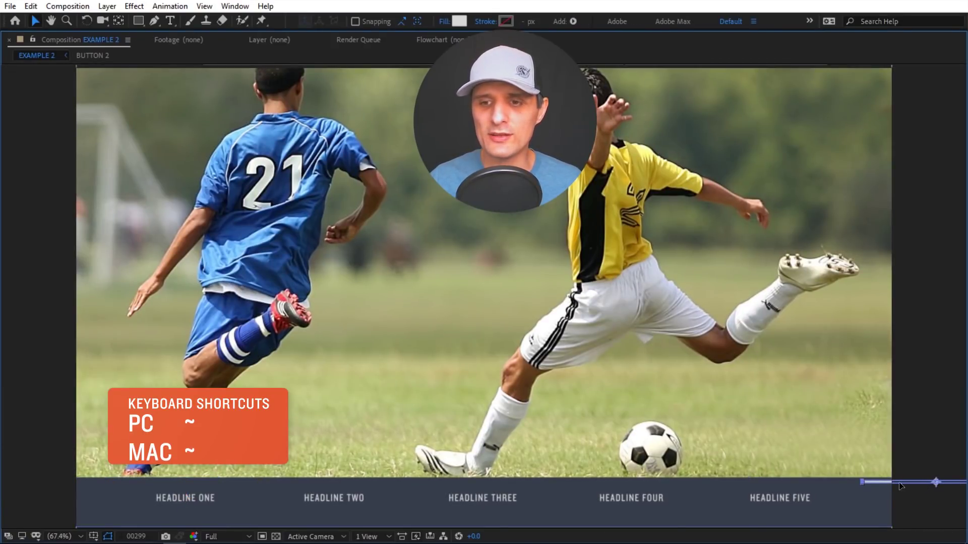
drag(921, 482, 387, 486)
drag(494, 482, 676, 486)
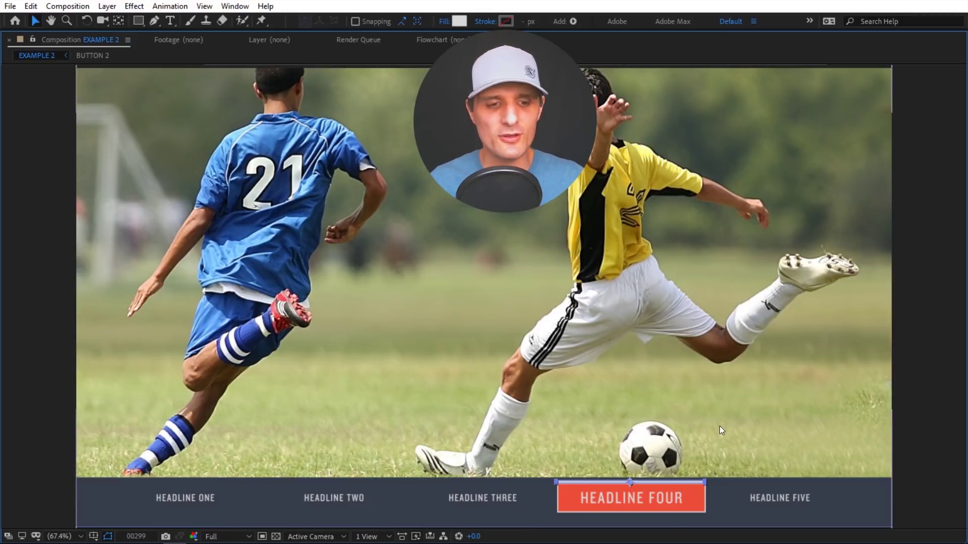
key(grave)
- Select the Button 1 to Button 5 layers together and scale them down slightly
click(715, 352)
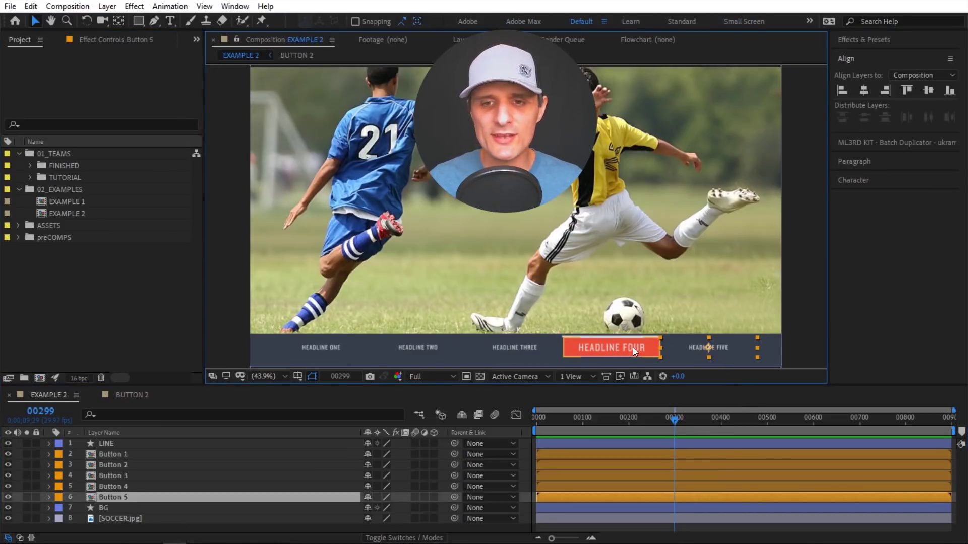
key(z)
key(v)
shift+click(626, 349)
shift+click(524, 349)
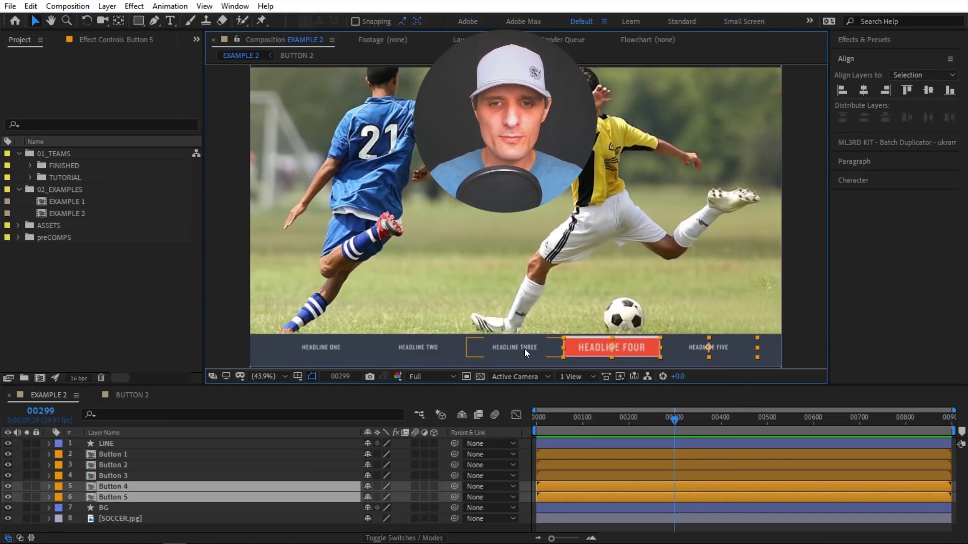
shift+click(400, 348)
shift+click(321, 350)
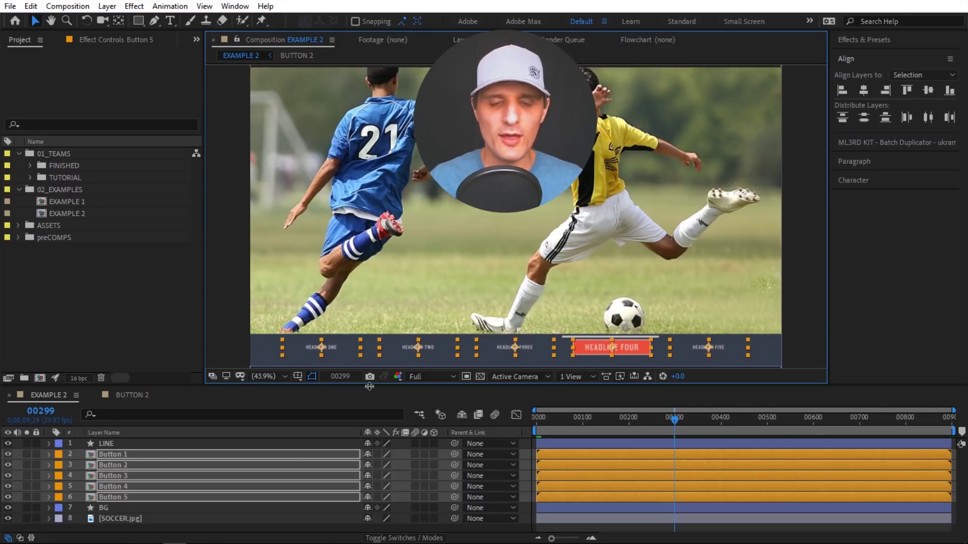
- Duplicate the Button 5 layer, keeping the copy directly beneath it in the layer stack
click(293, 499)
key(ctrl+d)
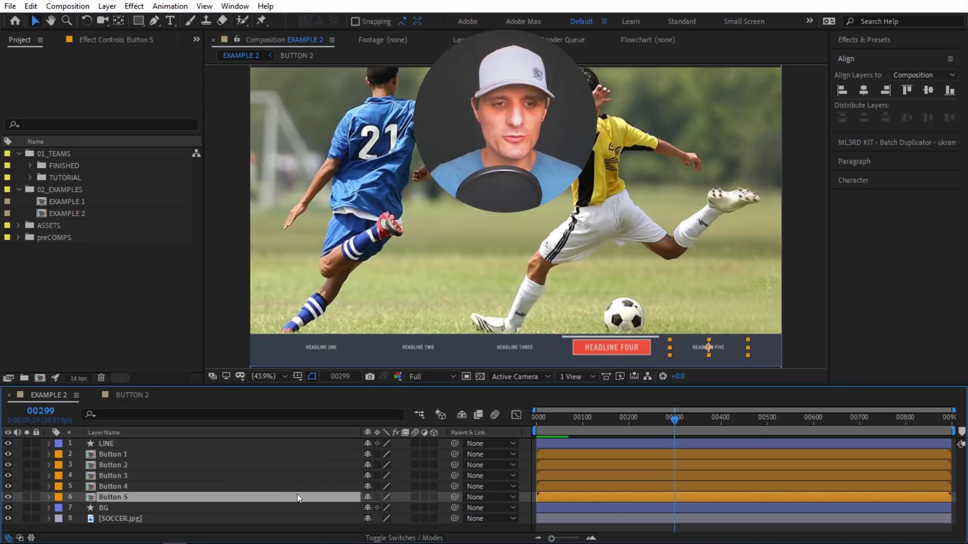
drag(223, 500, 190, 509)
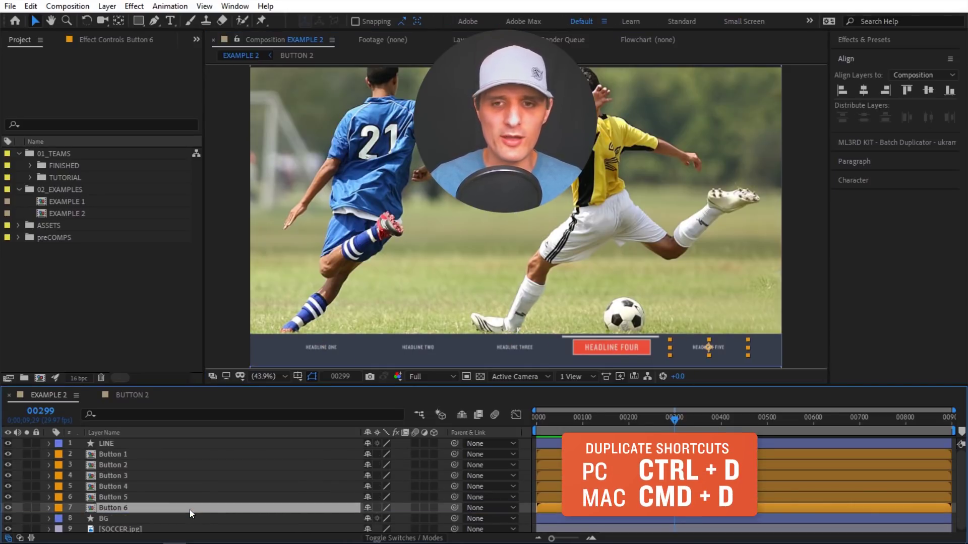
- Align the duplicated button to the composition's right edge and Button 1 to its left edge
click(727, 347)
drag(727, 346, 744, 349)
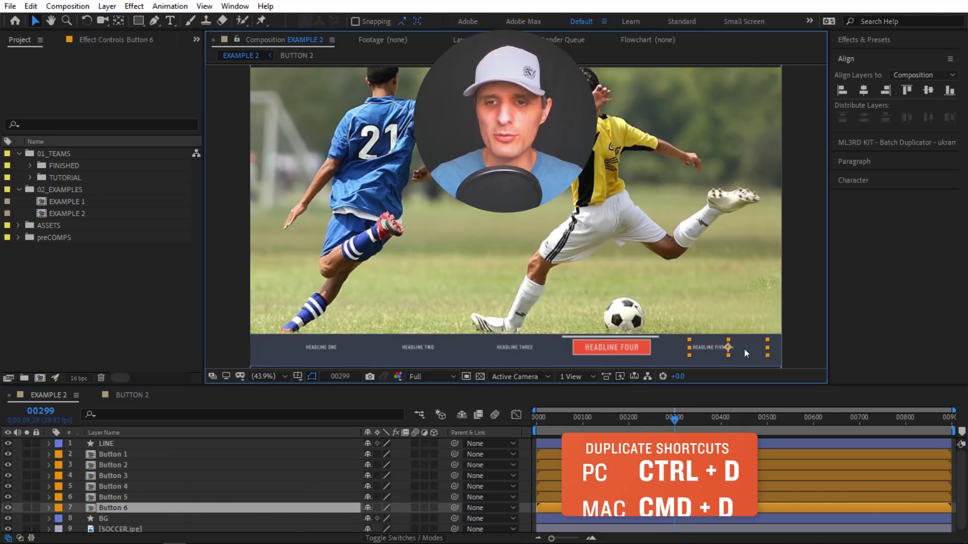
click(886, 90)
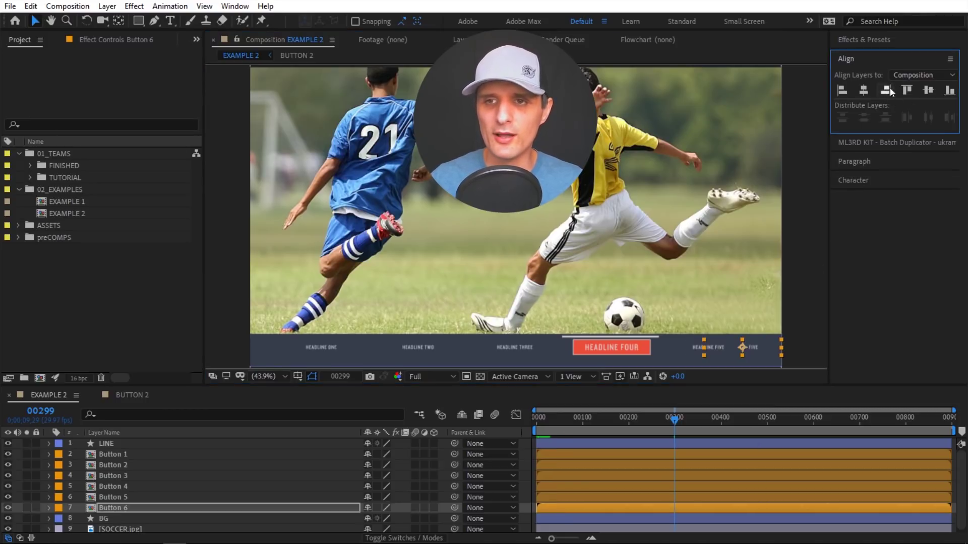
click(314, 347)
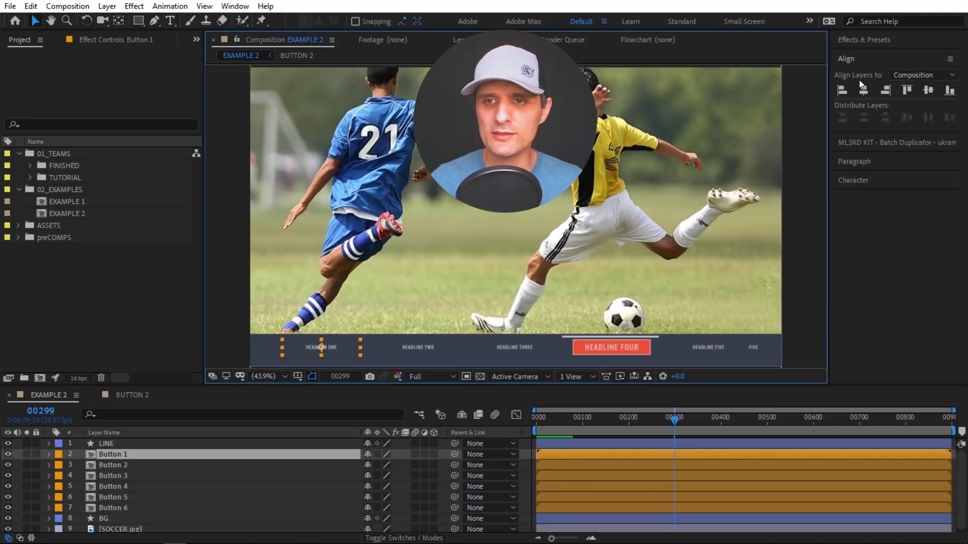
click(841, 92)
- Nudge the duplicated button left in large increments to leave a small margin from the composition's right edge
click(756, 346)
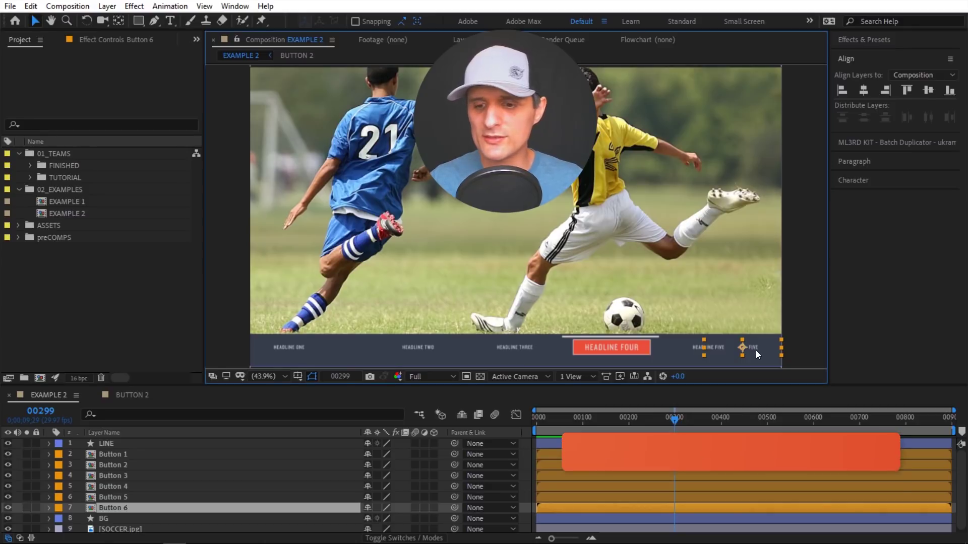
key(shift+Left)
key(shift+Left)
key(shift+Left)
key(shift+Left)
key(shift+Left)
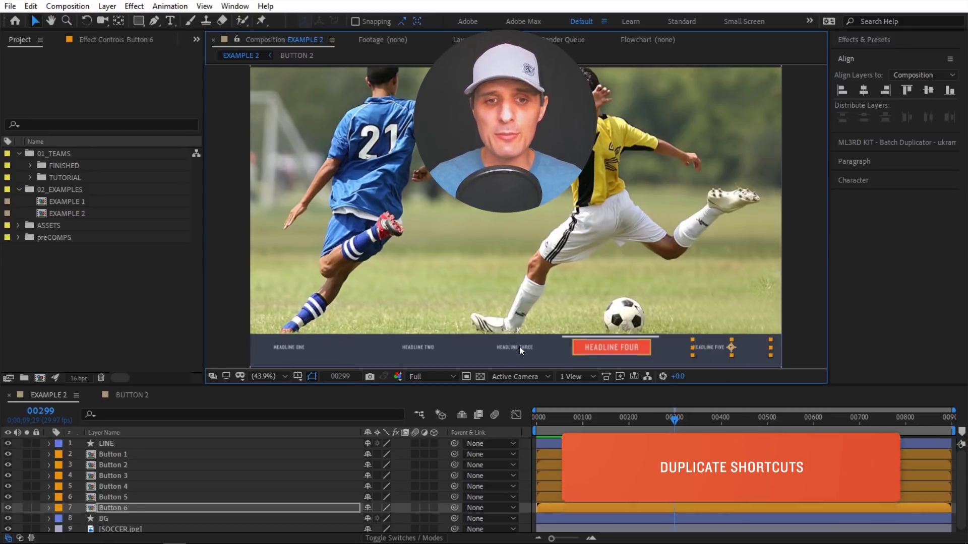
- Nudge Button 1 right in large increments to leave a matching margin from the composition's left edge
click(300, 344)
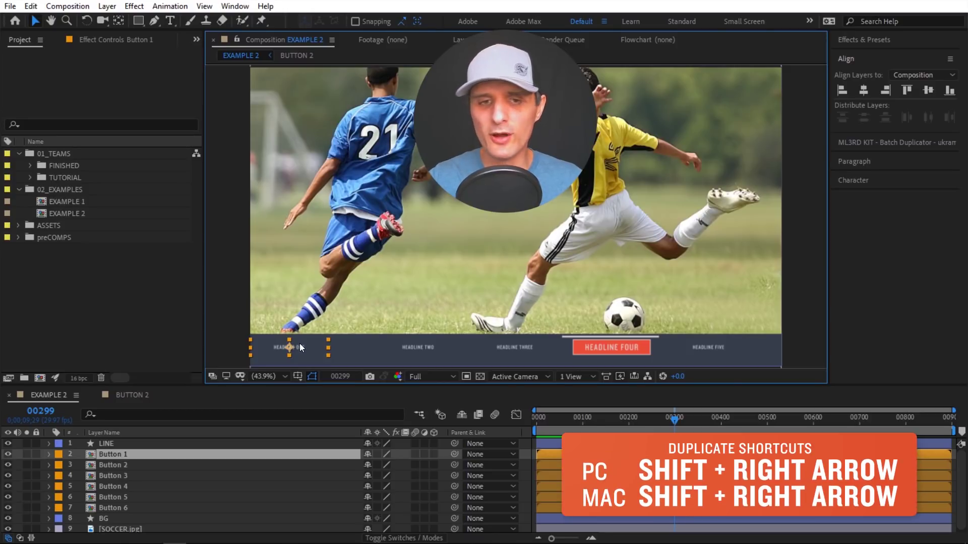
key(shift+Right)
key(shift+Right)
key(shift+Right)
key(shift+Right)
key(shift+Right)
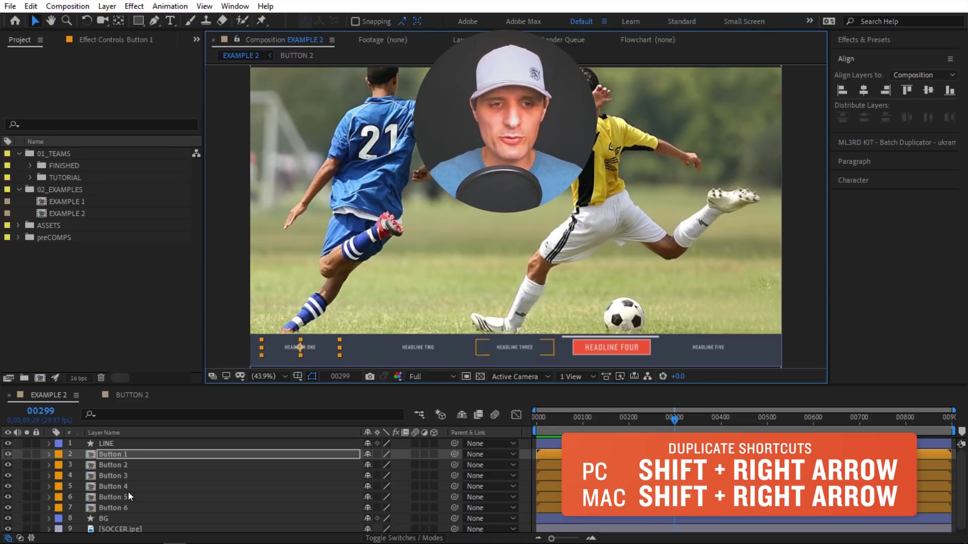
- Distribute the Button 1 to Button 6 layers evenly by their horizontal centers and deselect them
shift+click(129, 507)
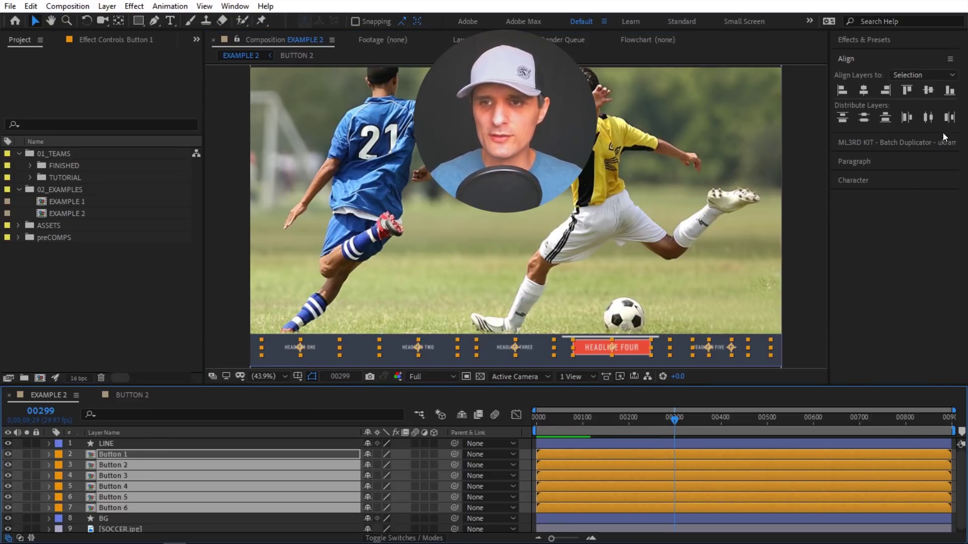
click(928, 117)
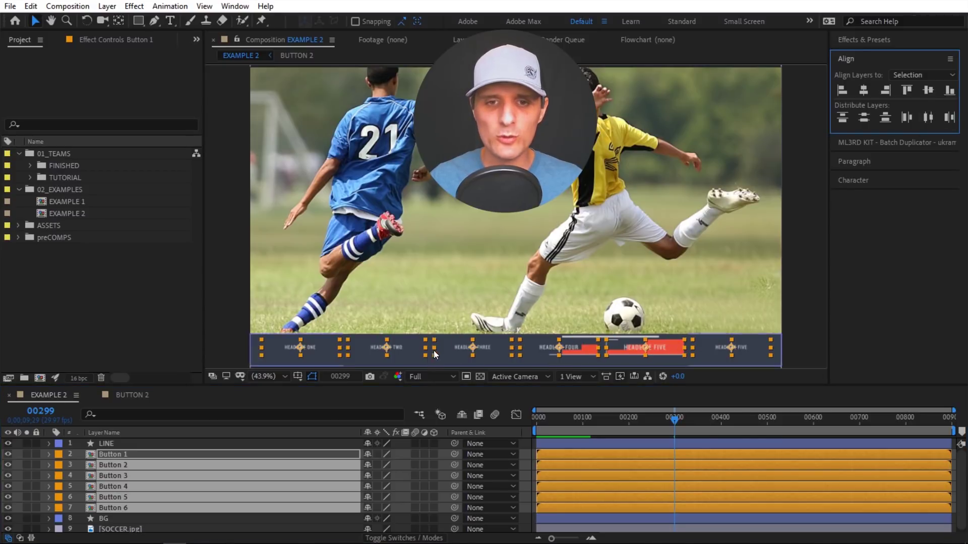
click(523, 465)
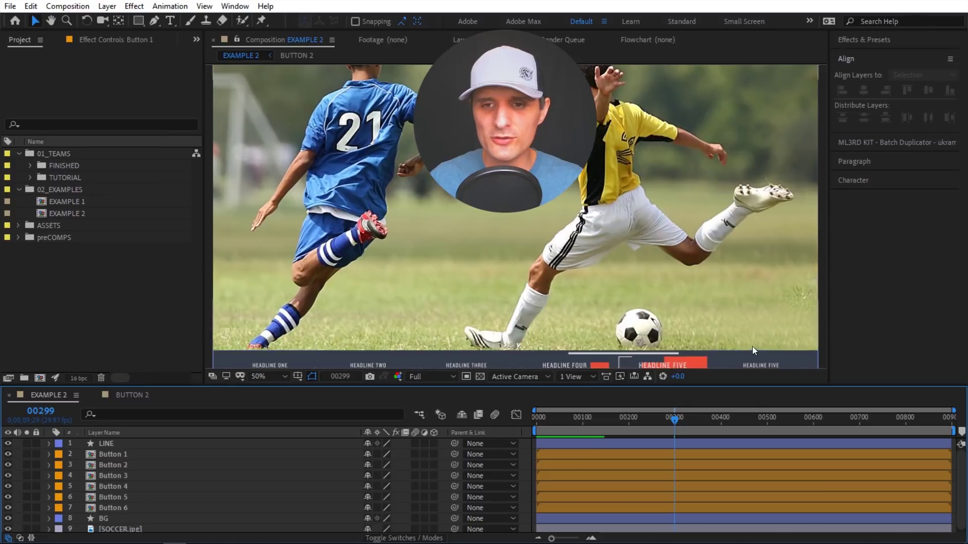
- Change Button 6's Text 1 expression to "HEADLINE SIX" and collapse the layer's properties
scroll(752, 346, up, 5)
drag(728, 234, 587, 248)
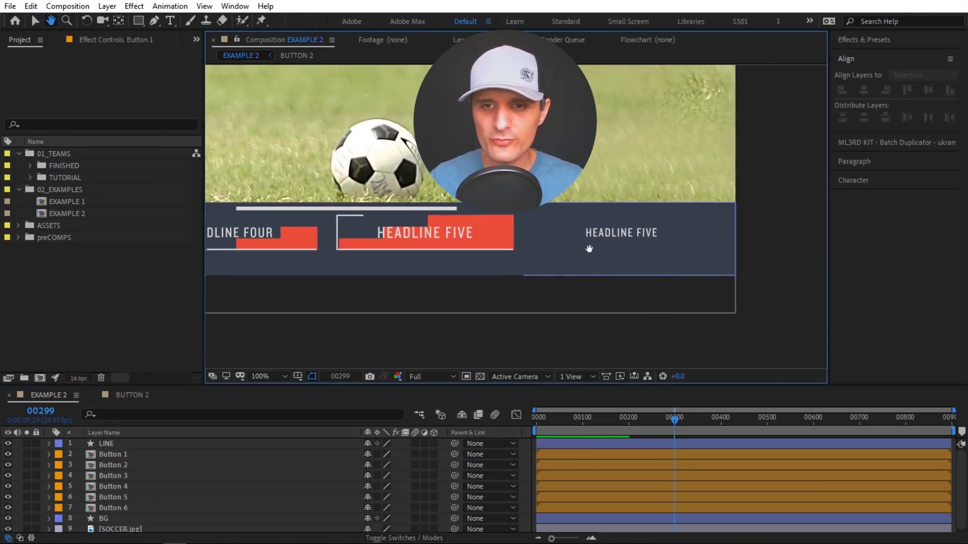
click(641, 237)
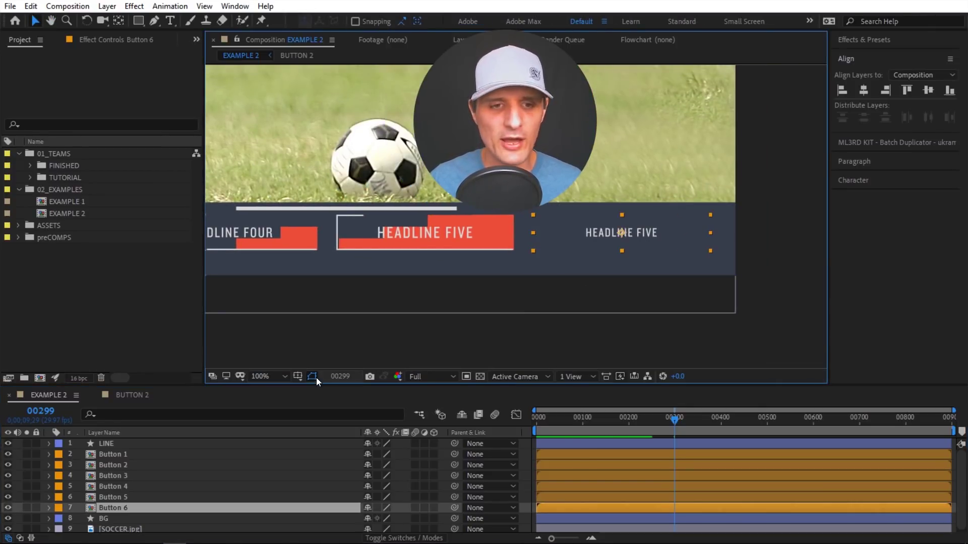
key(e)
key(e)
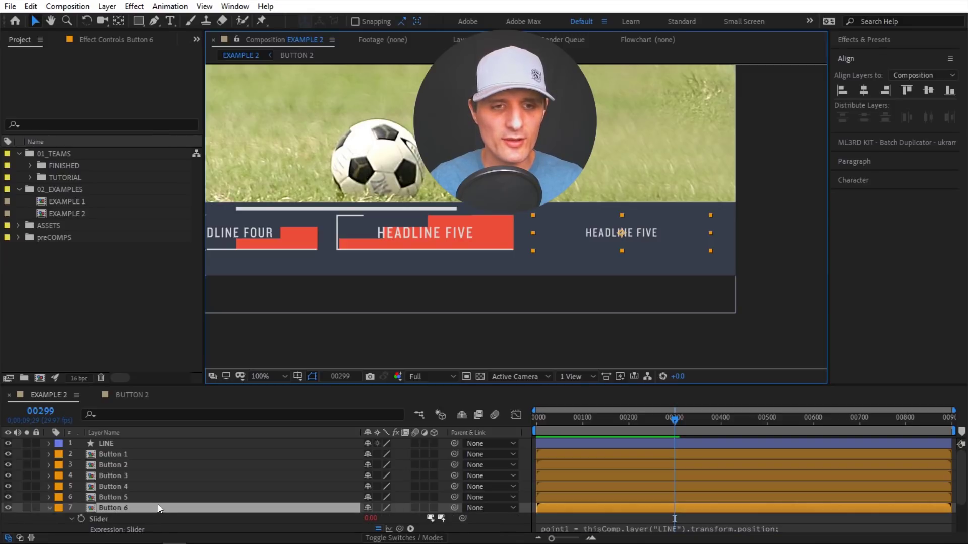
scroll(383, 485, down, 2)
click(582, 504)
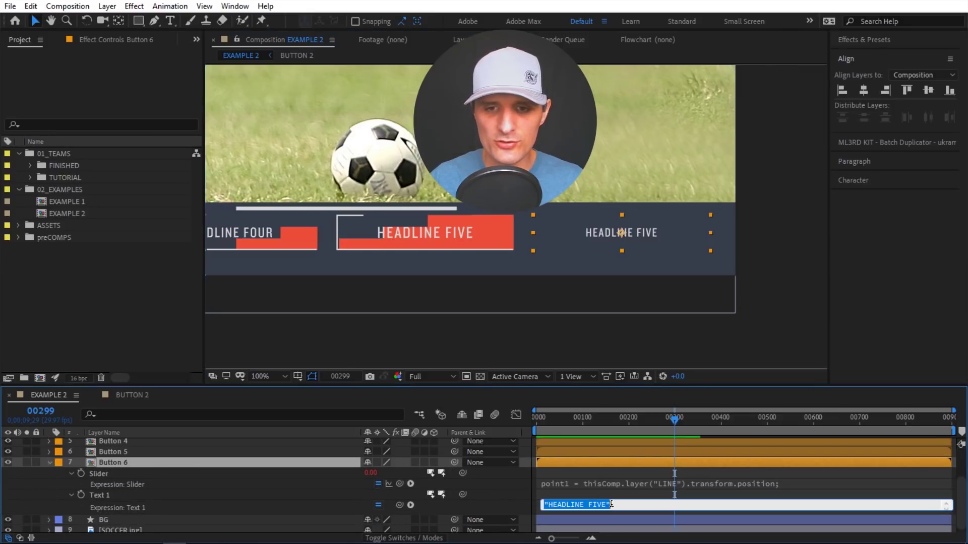
click(602, 503)
drag(601, 503, 588, 503)
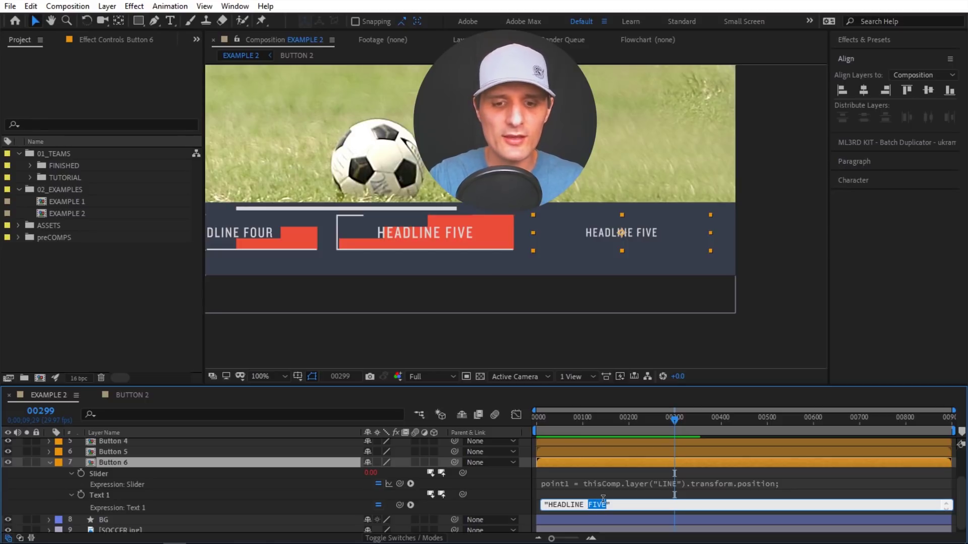
text(SIX)
click(519, 492)
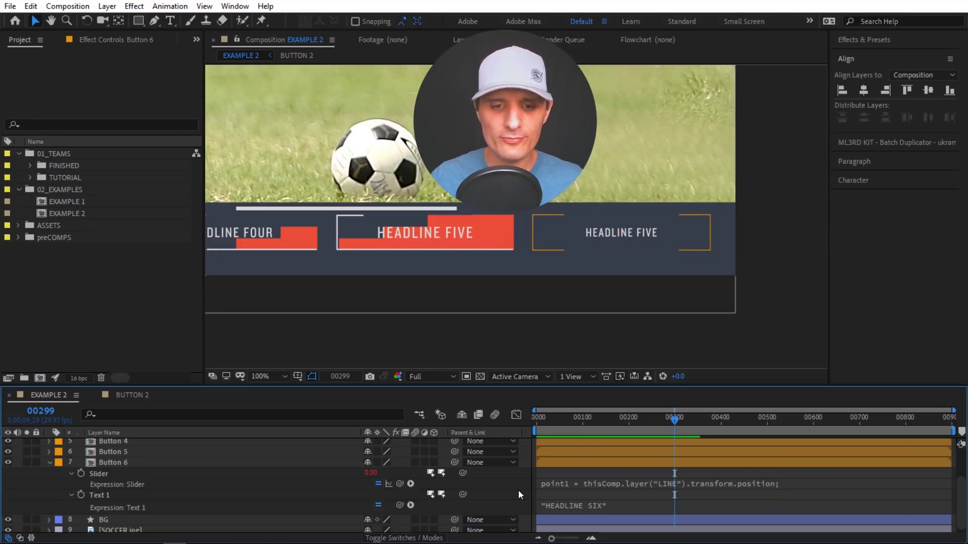
key(u)
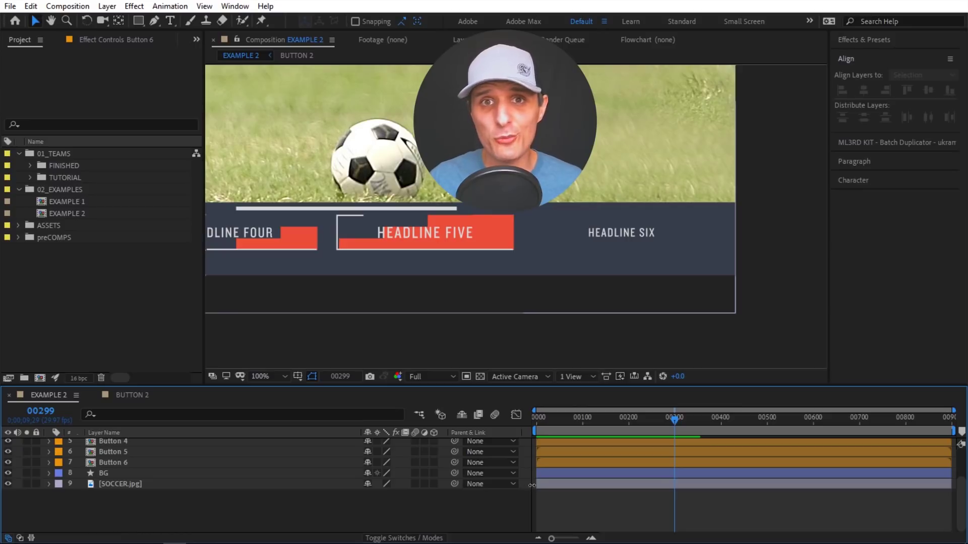
- Fit the composition in a maximized viewer and slide LINE over HEADLINE SIX and back to HEADLINE FOUR to test the buttons
key(grave)
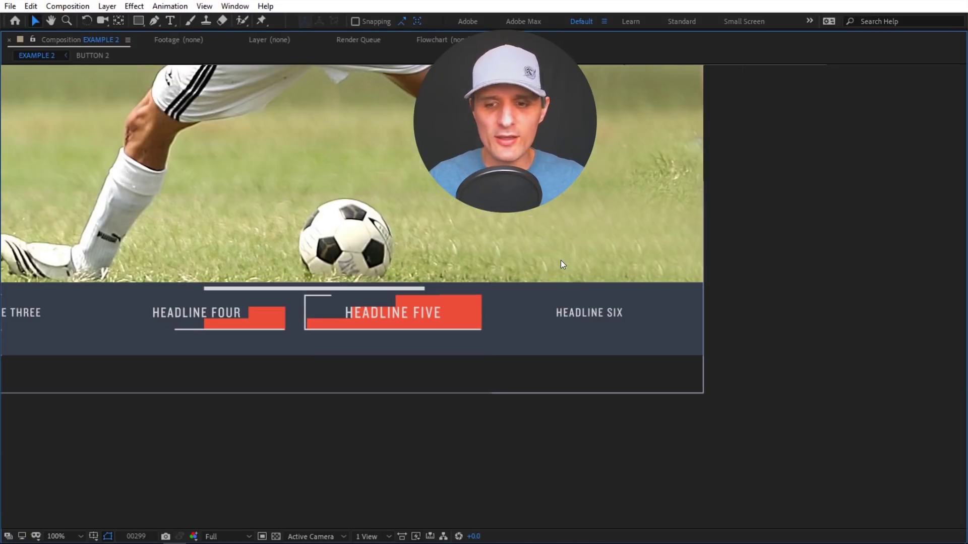
key(shift+slash)
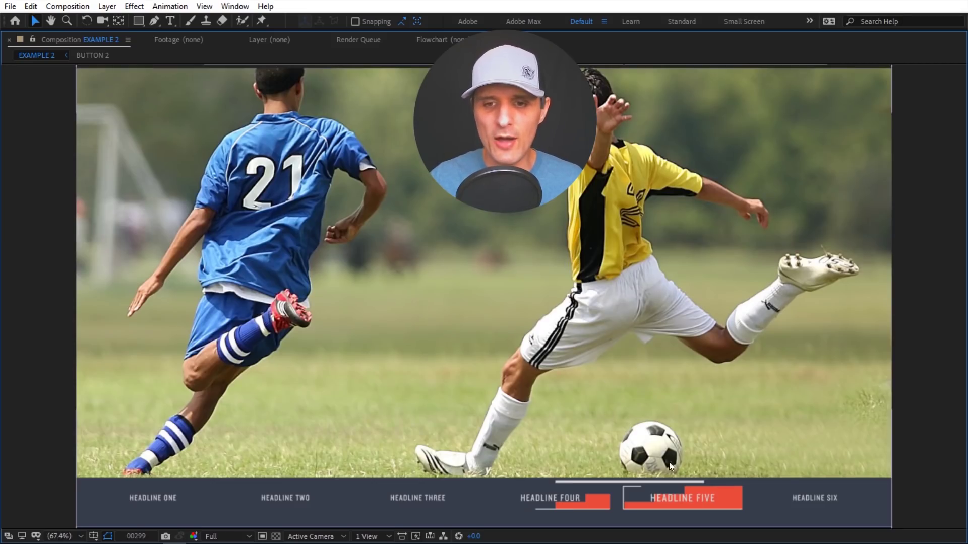
click(664, 482)
drag(699, 480, 846, 476)
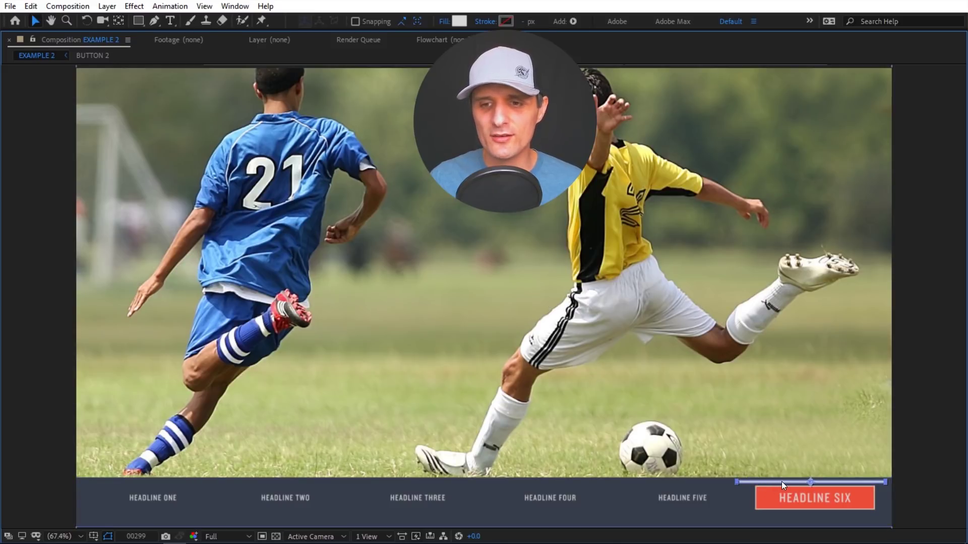
drag(782, 482, 546, 485)
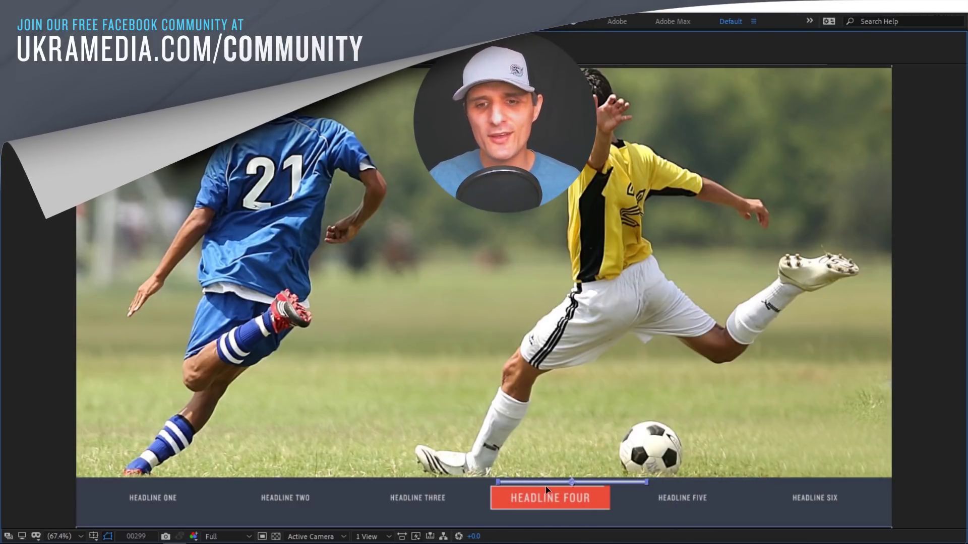